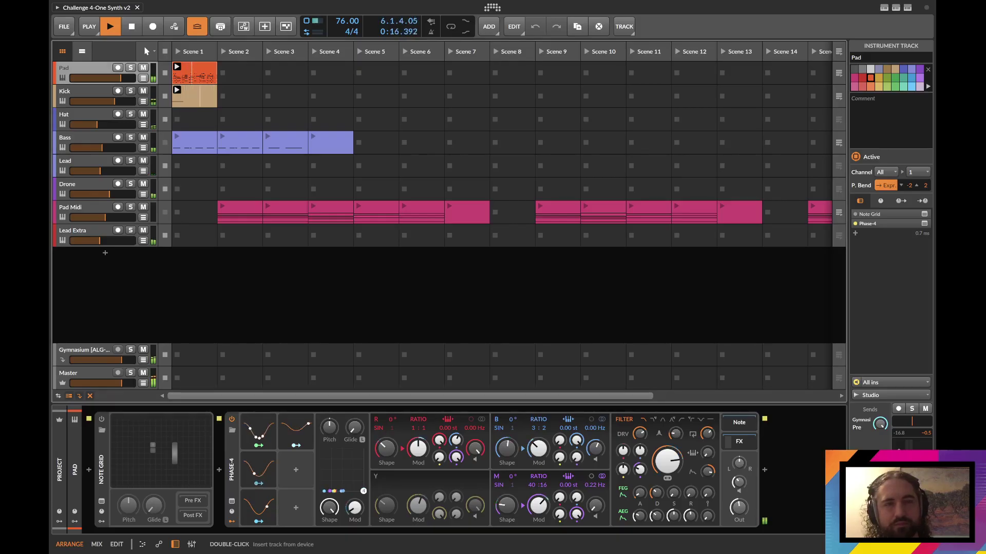
Step: Stop playback and examine the length and next-action settings of the Pad Midi clips in Scenes 2 to 5 and Scene 9
key(space)
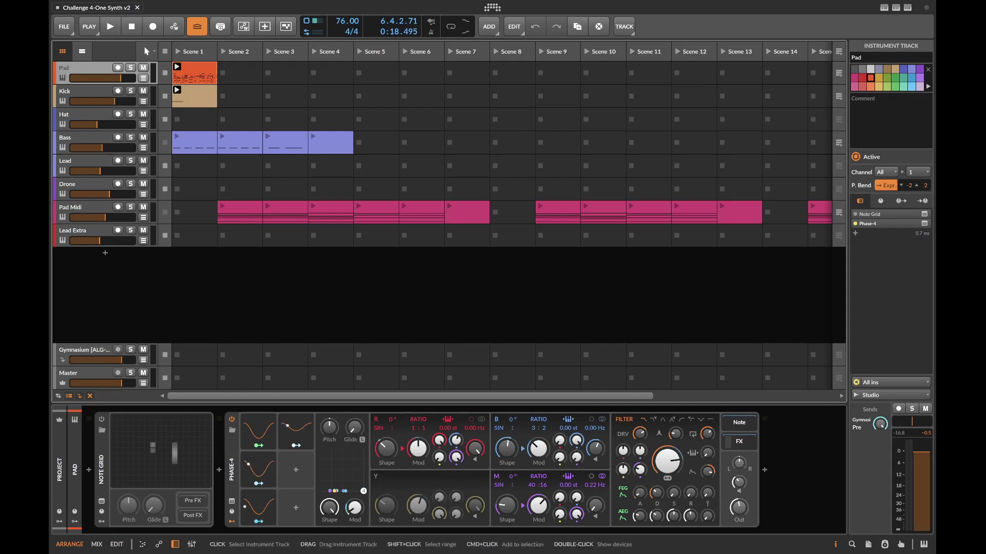
click(194, 212)
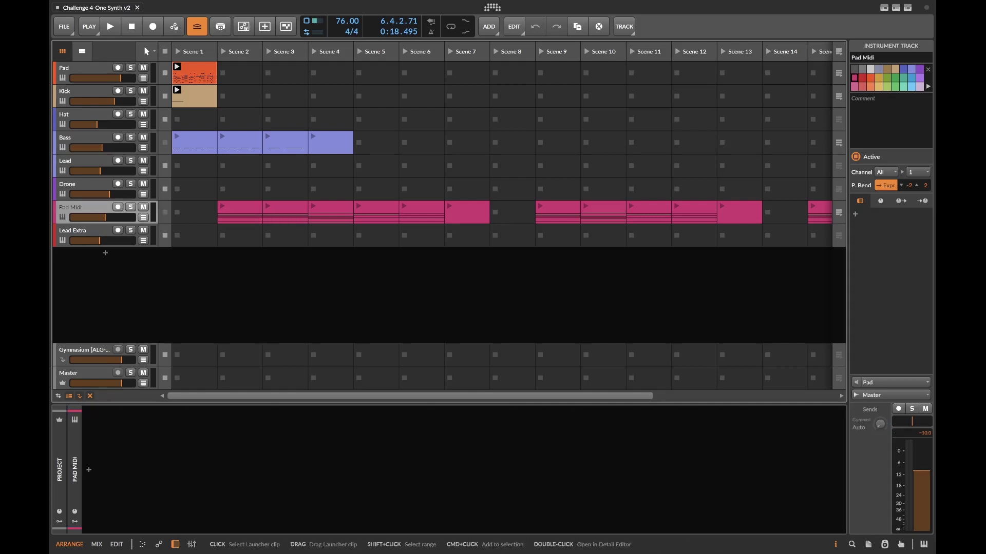
click(240, 213)
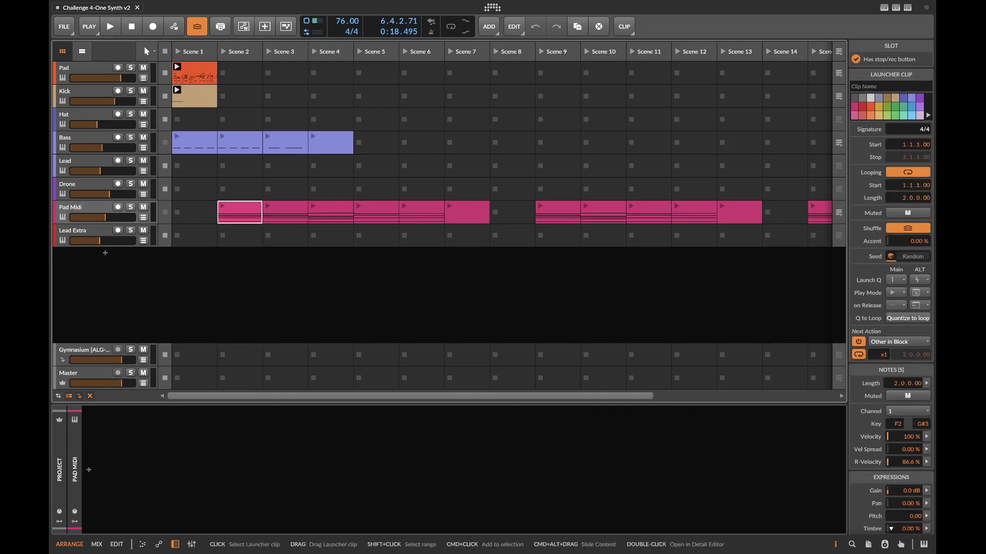
click(285, 212)
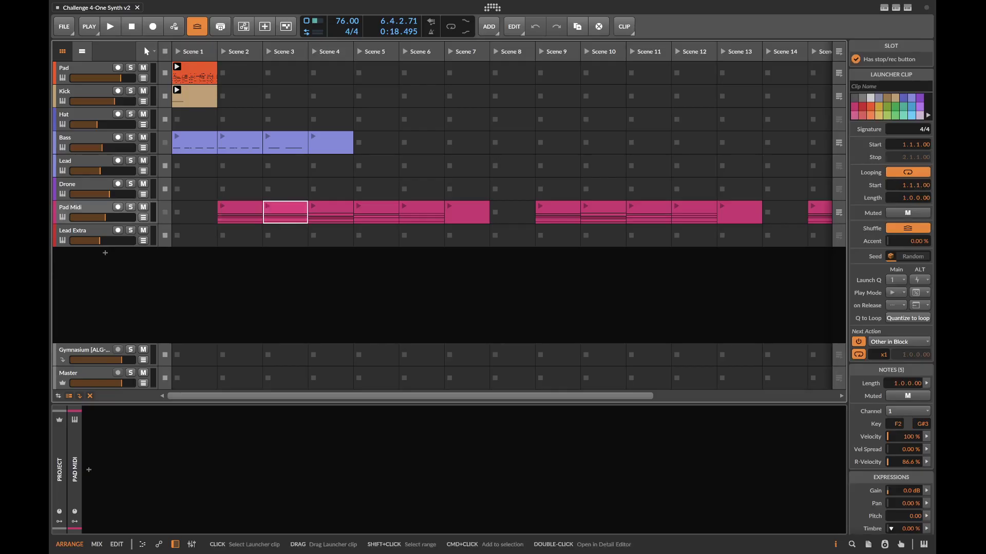
click(330, 213)
click(240, 213)
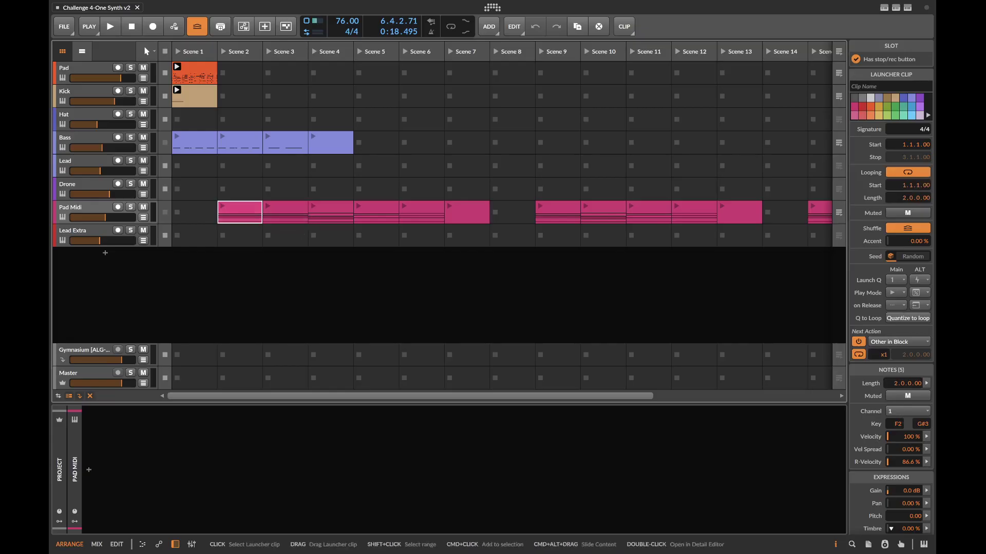
click(286, 213)
click(331, 212)
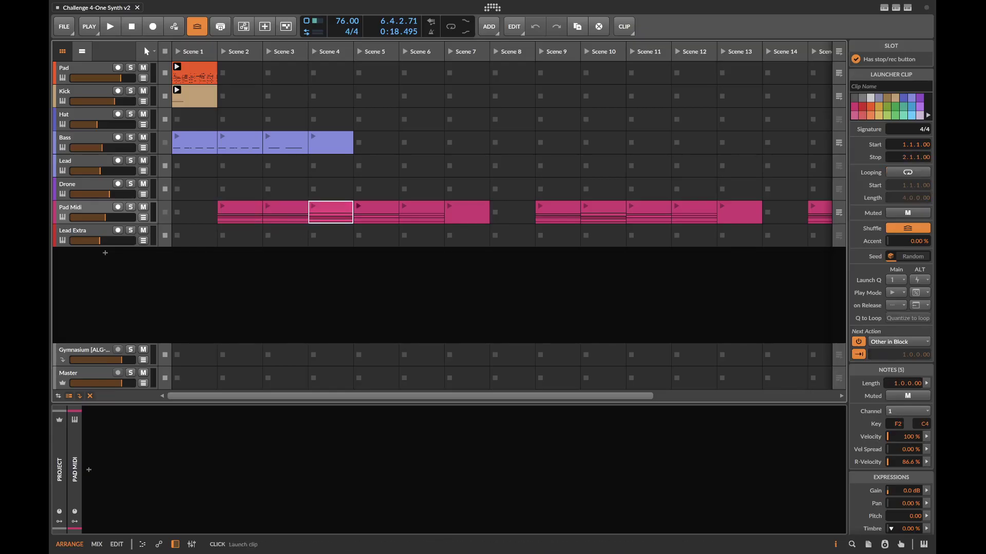
click(376, 213)
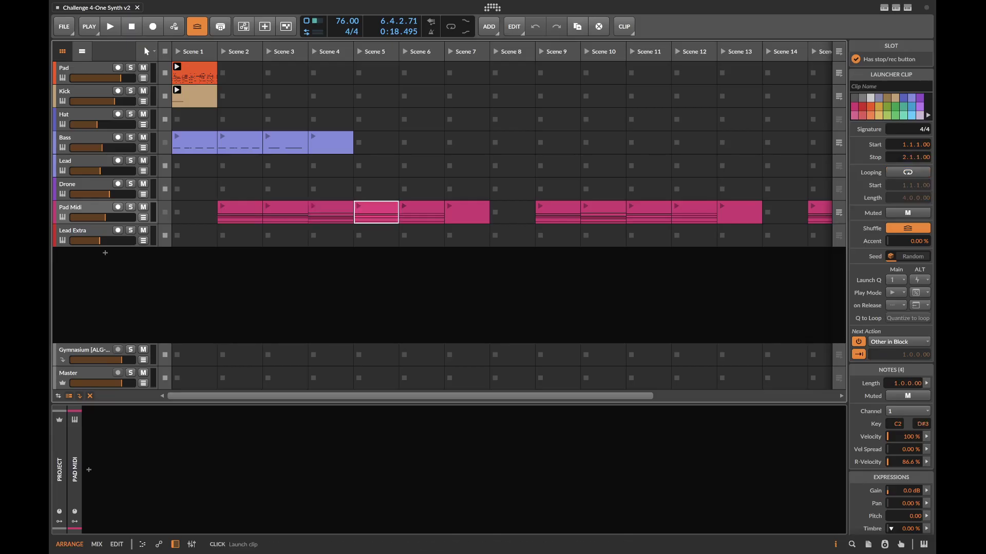
click(558, 212)
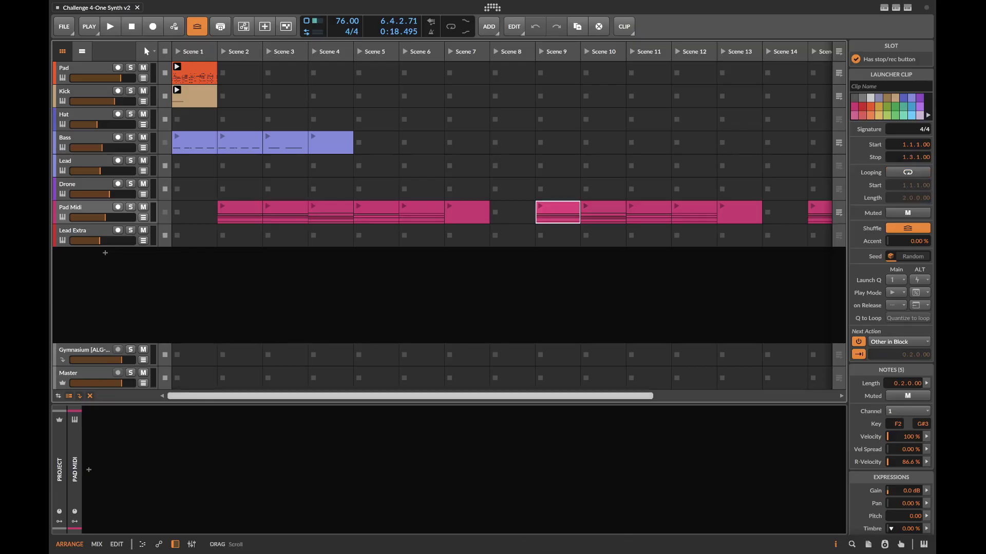
Step: Examine the length and next-action settings of the Pad Midi clips in Scenes 15 to 17
drag(462, 397, 613, 396)
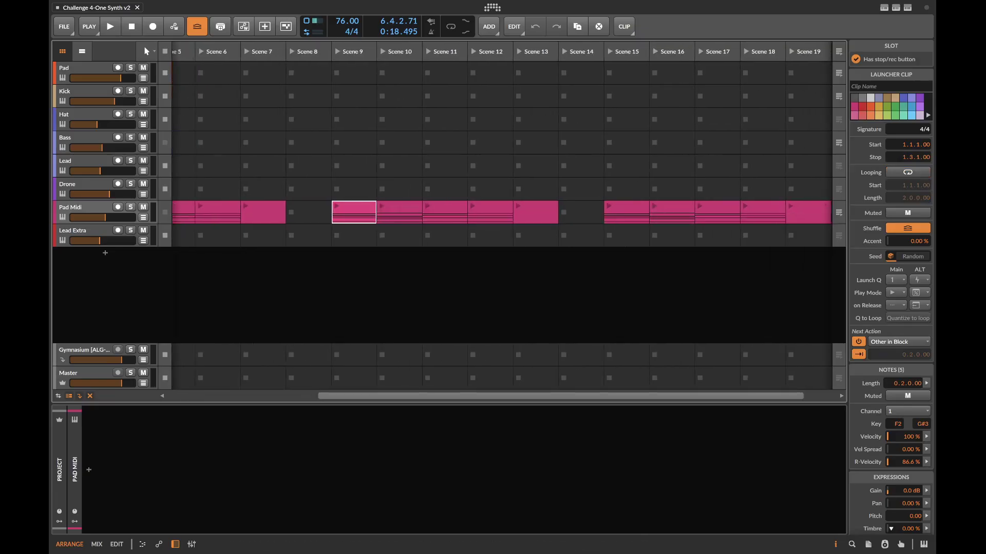
click(627, 212)
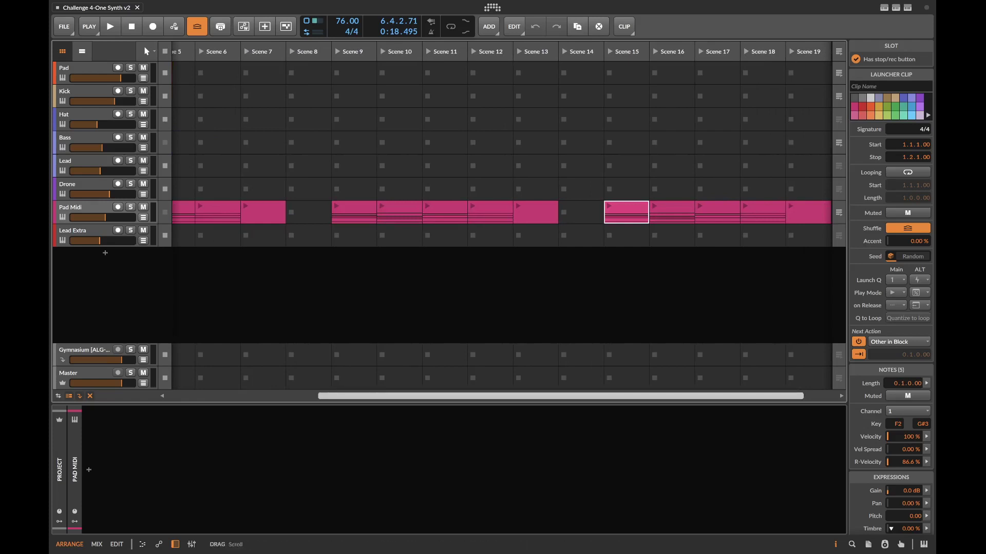
drag(626, 397, 659, 397)
click(628, 216)
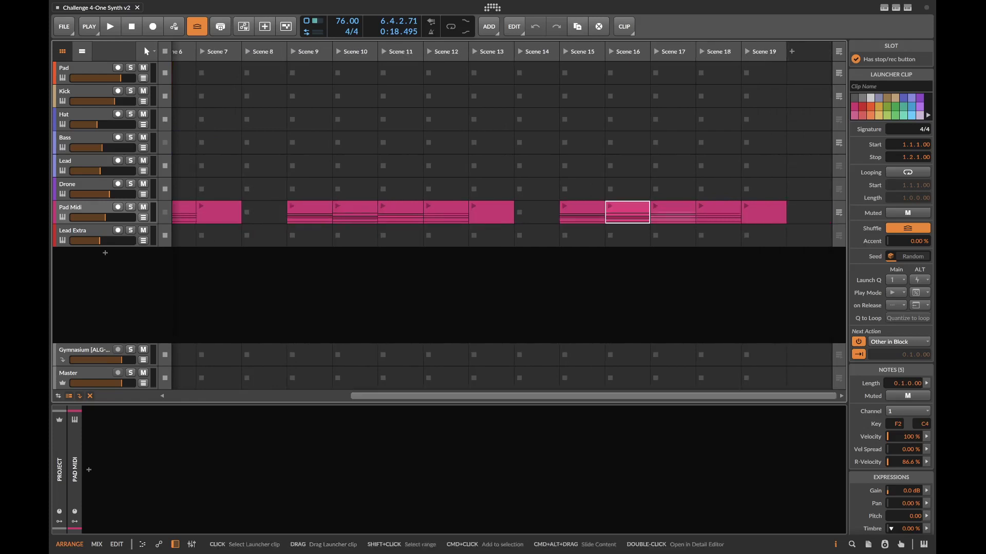
click(673, 217)
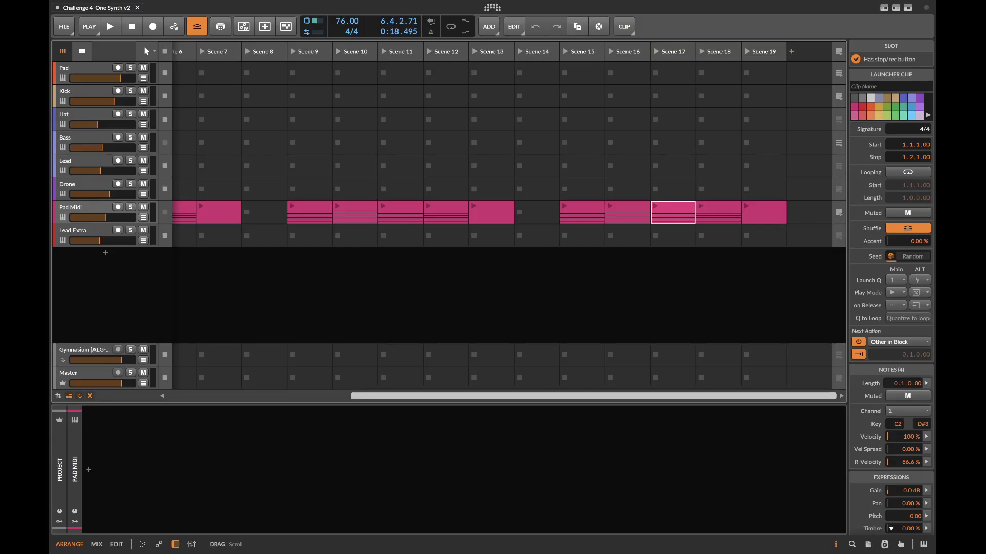
drag(593, 397, 410, 396)
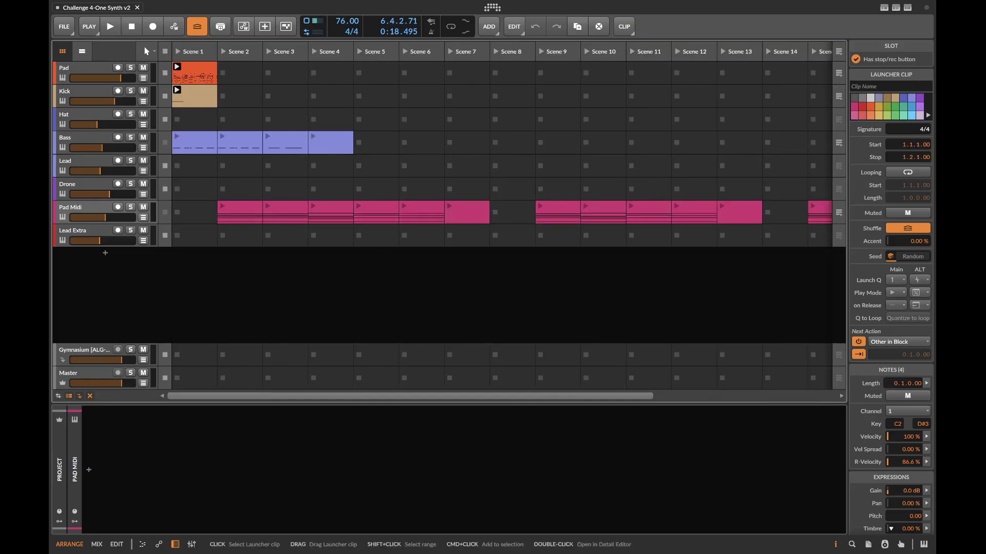
Step: Inspect the Pad Midi clip in Scene 7 and view the notes of the Pad clip in Scene 1
click(467, 218)
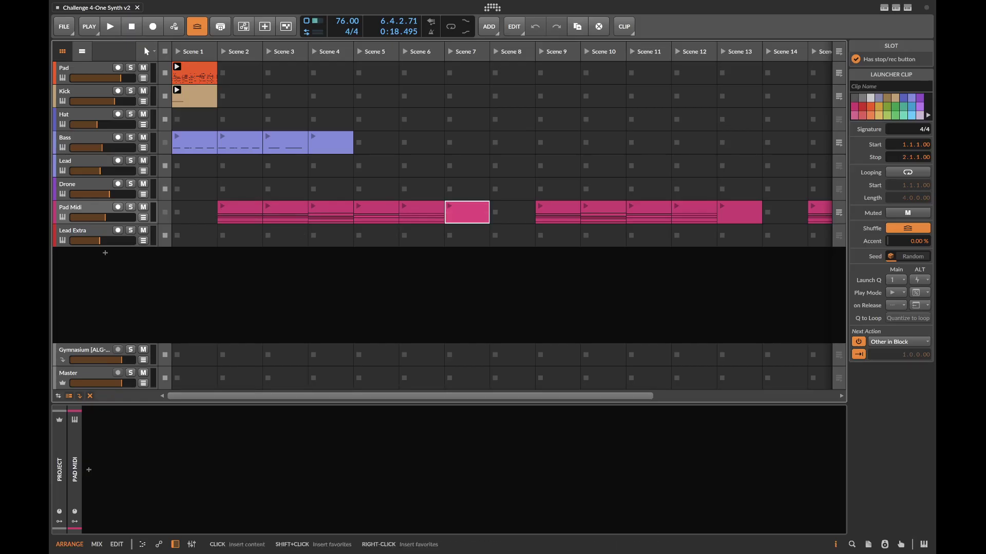
click(467, 212)
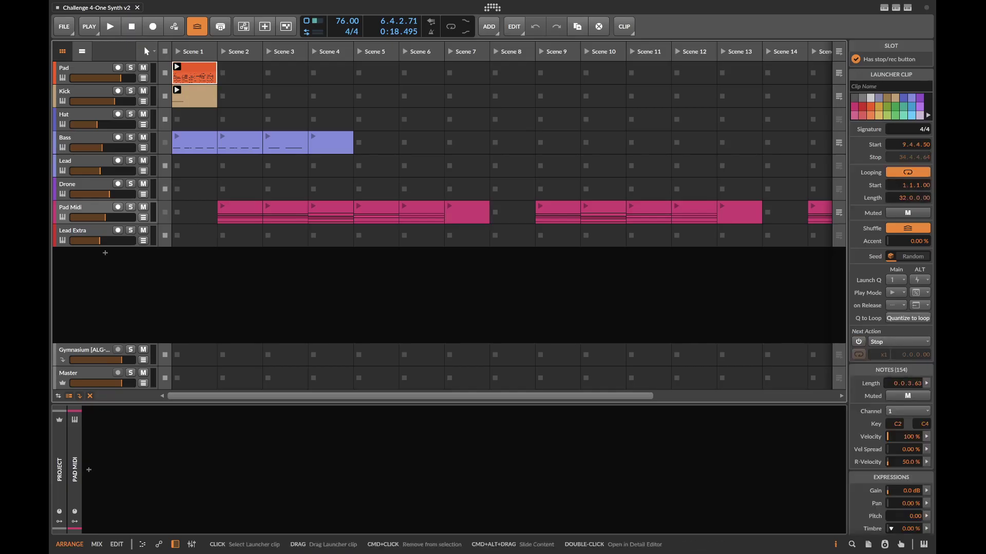
double_click(194, 76)
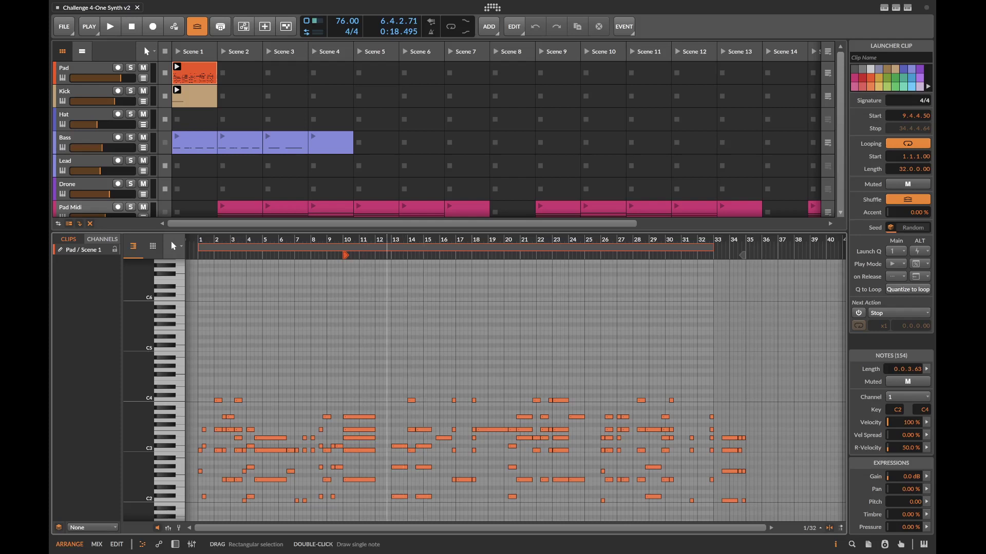
key(d)
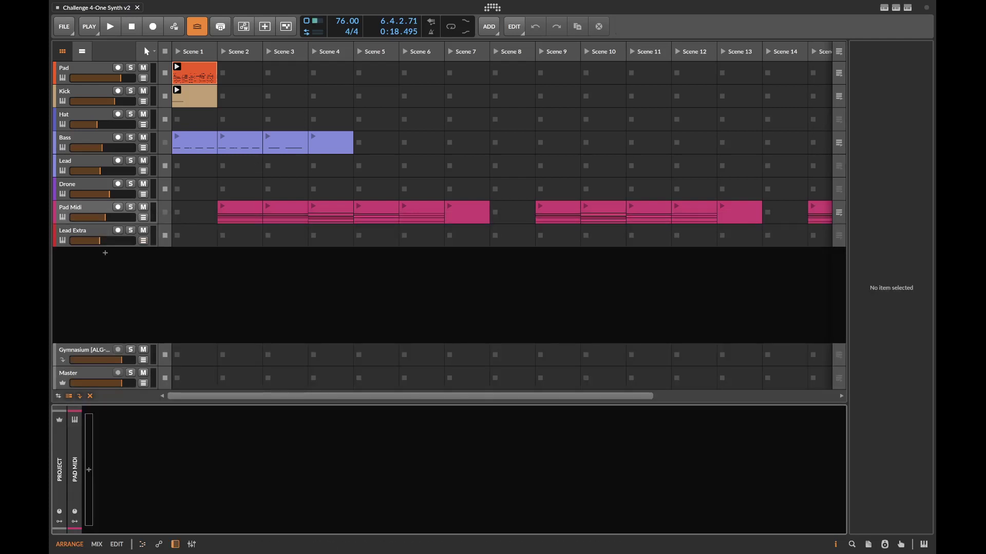
Step: Show the settings of the Pad track's Phase-4 synth and solo the Pad track
click(85, 67)
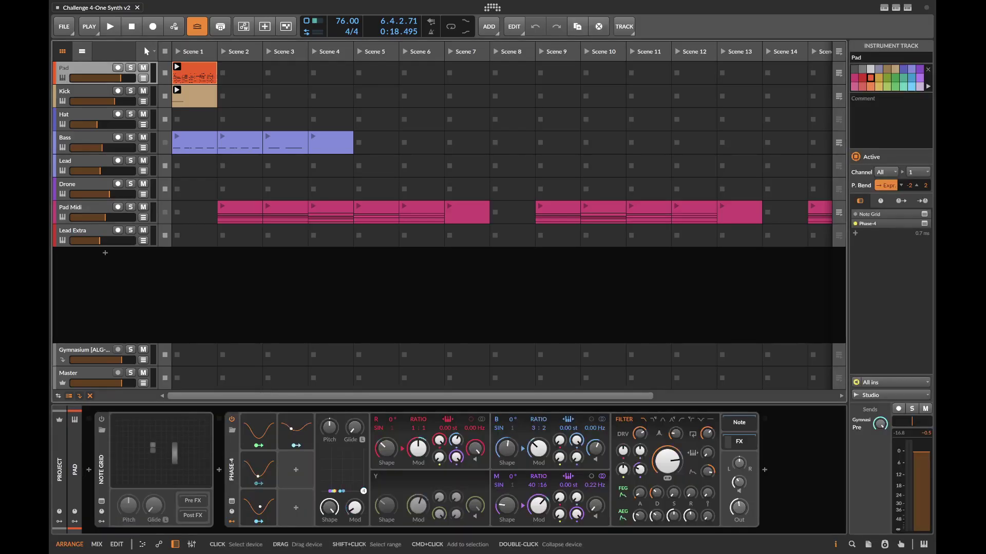
click(232, 470)
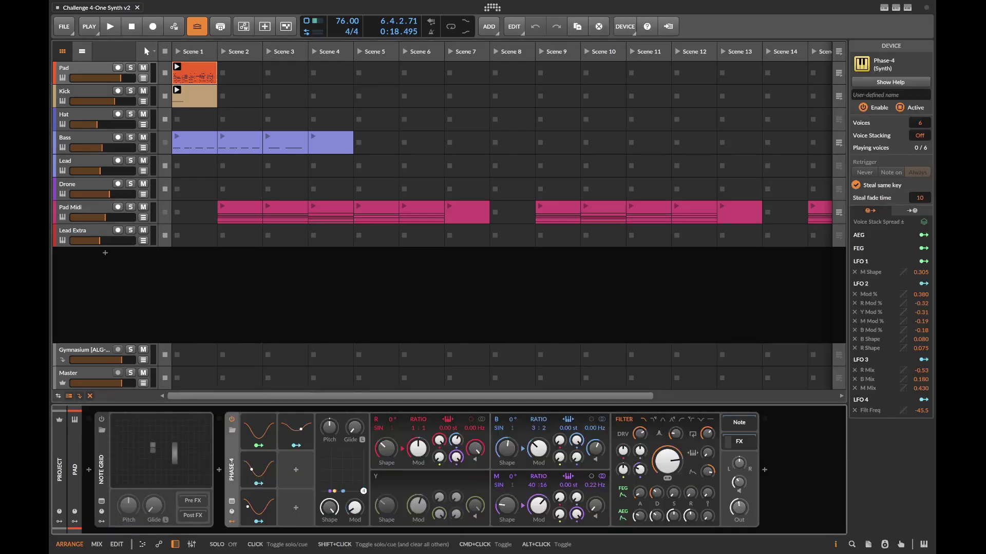
click(131, 67)
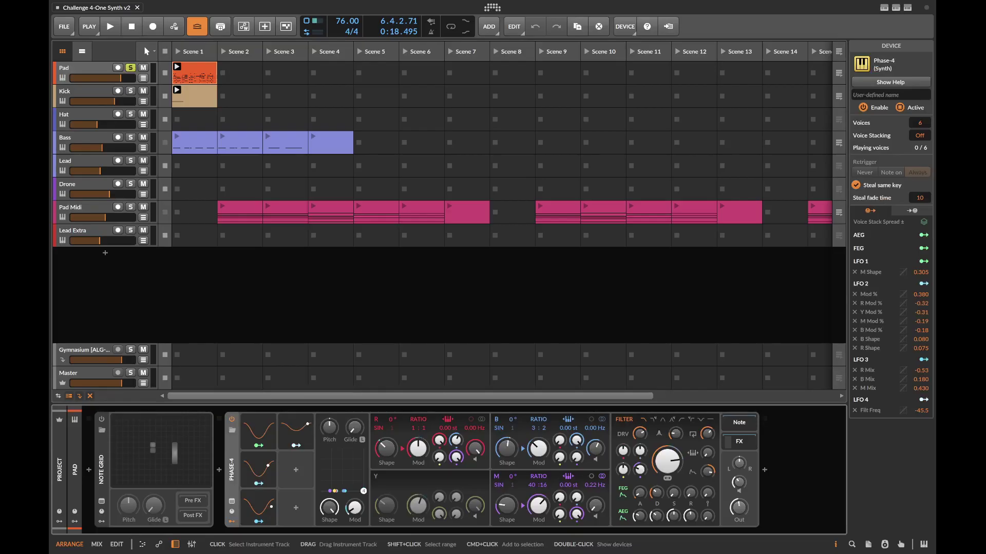
Step: Deactivate all tracks from Kick through Lead Extra
click(85, 91)
shift+click(85, 231)
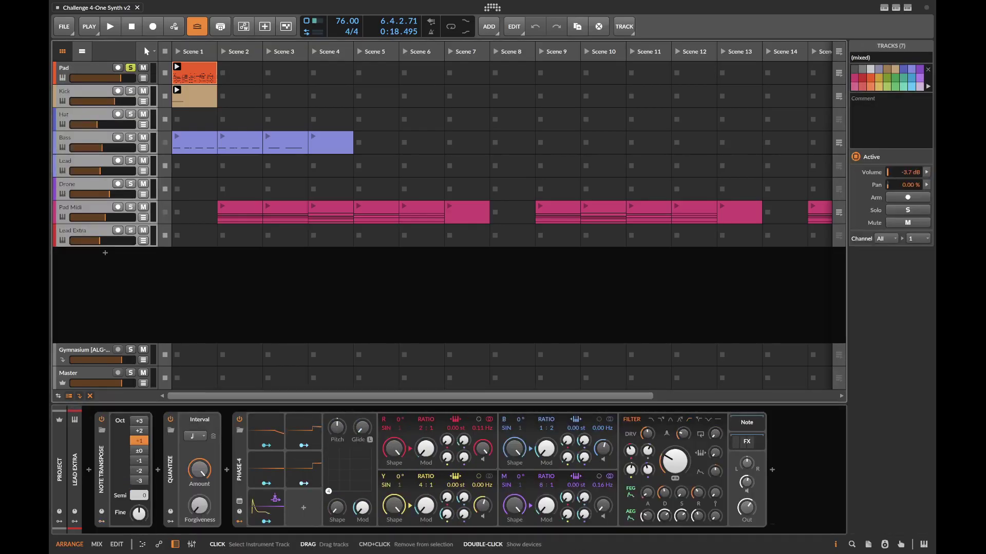
key(alt+a)
Step: Play the Pad track and expand the FX chain of its Phase-4 synth
click(85, 68)
key(space)
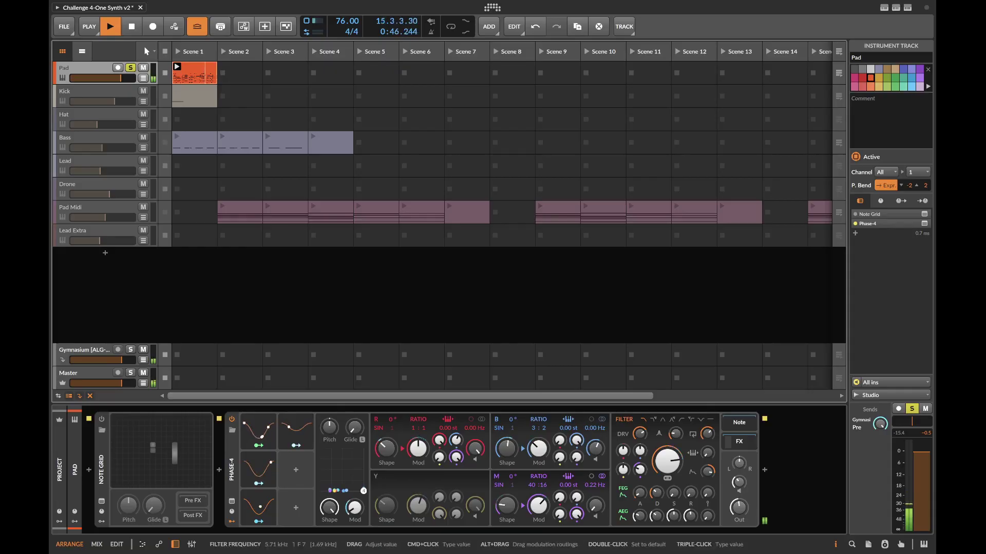
click(740, 441)
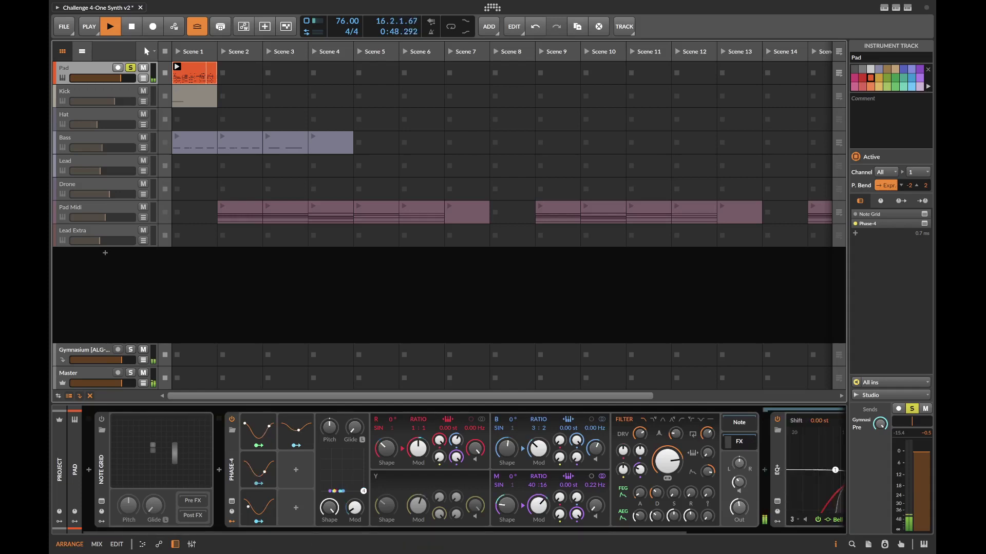
mouse_move(663, 532)
mouse_down()
mouse_move(822, 532)
mouse_move(662, 532)
mouse_up()
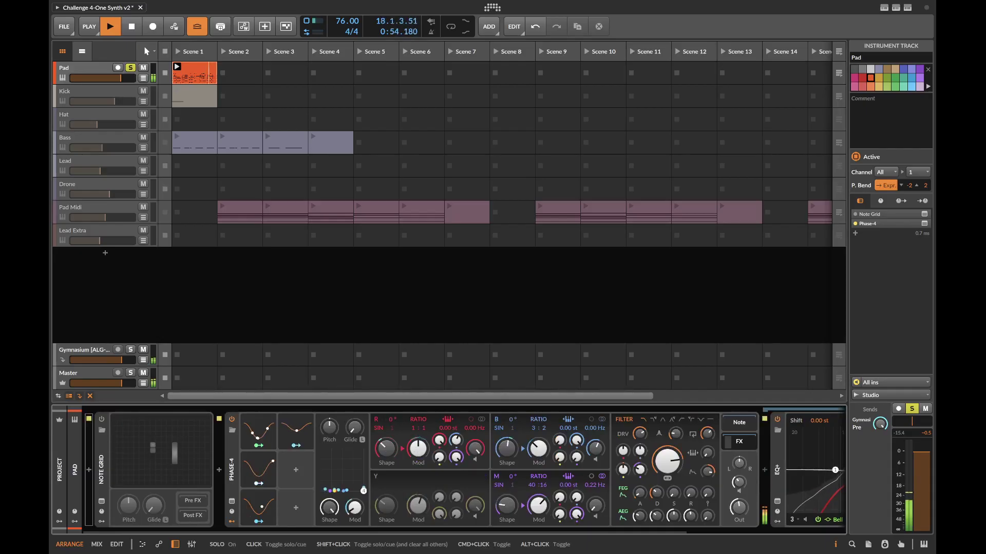
Step: Turn off the Pad track's solo and stop playback
click(130, 68)
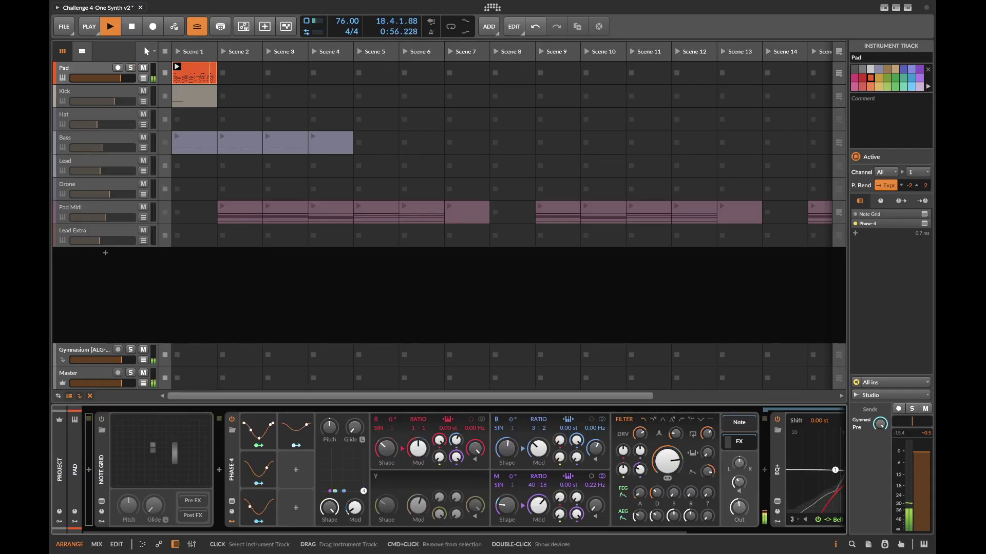
key(space)
Step: Deactivate the Pad track and reactivate the Kick track
click(88, 68)
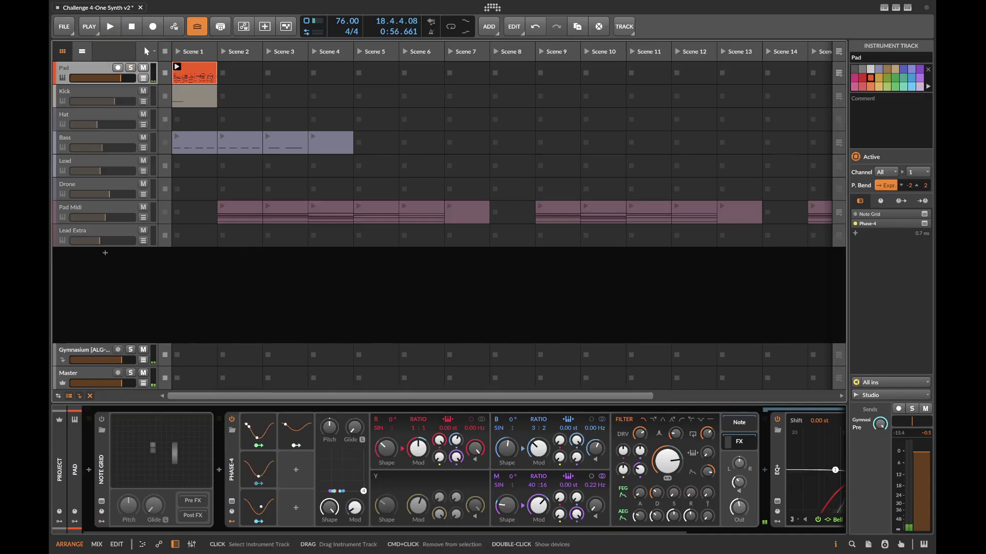
key(alt+a)
click(88, 91)
key(alt+a)
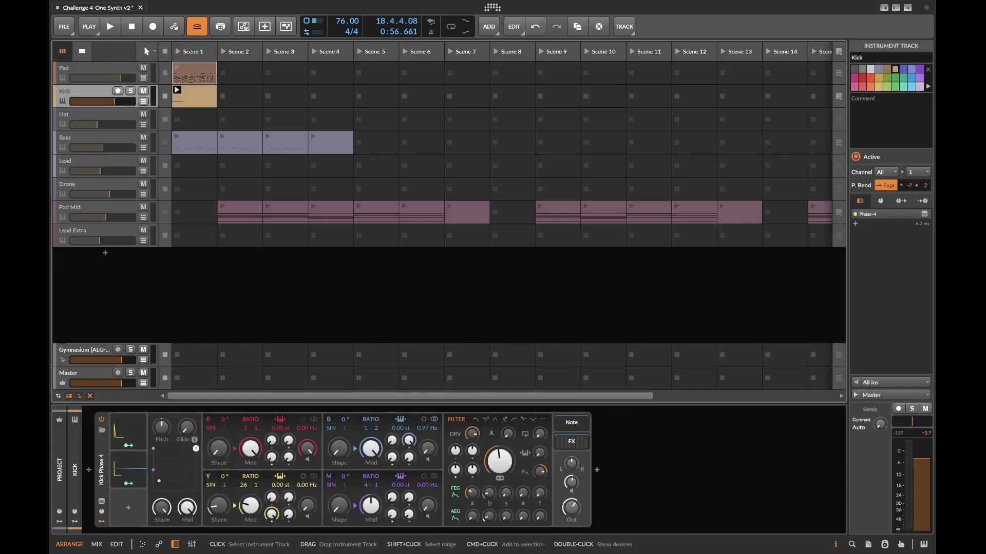
Step: Play the Kick track and expand the FX chain of its Phase-4 synth
key(space)
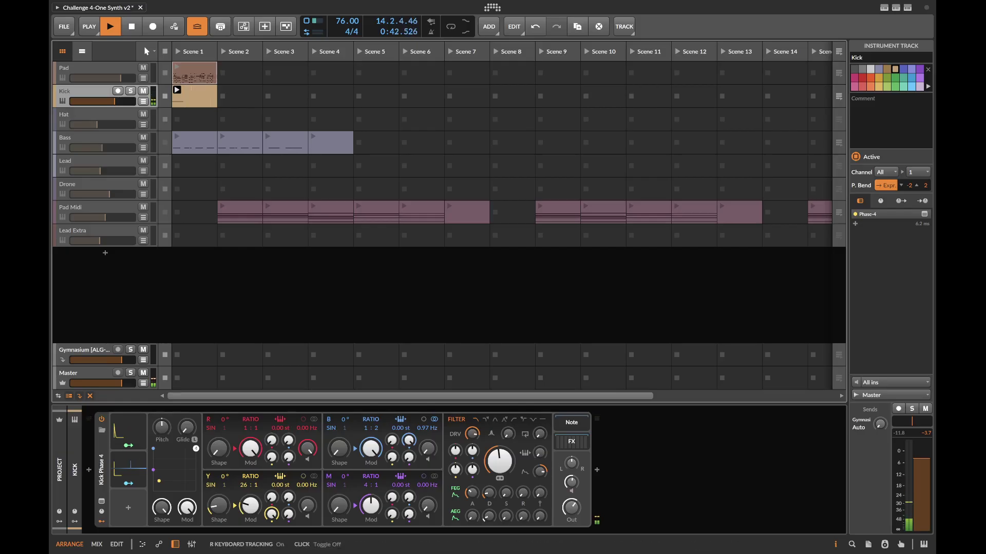
click(572, 441)
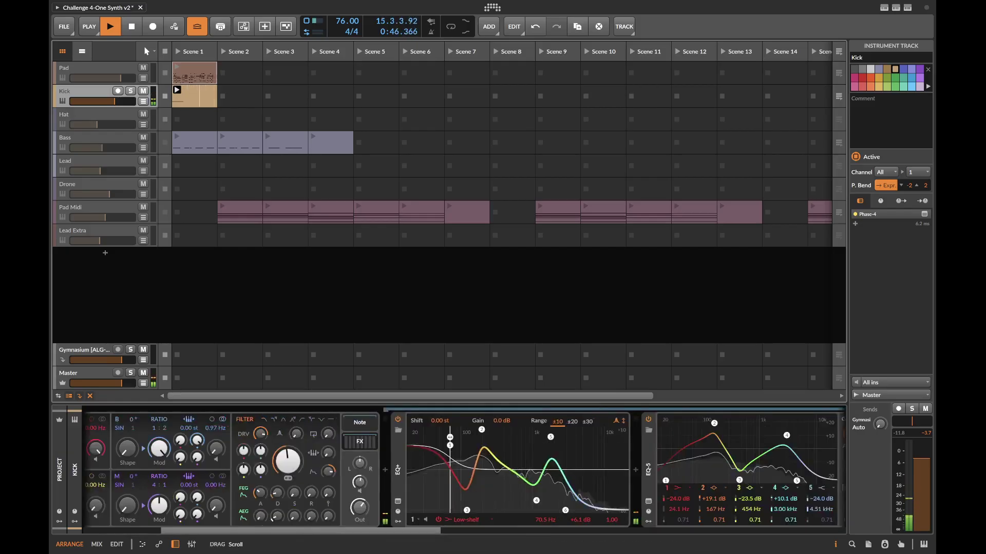
drag(394, 531, 341, 531)
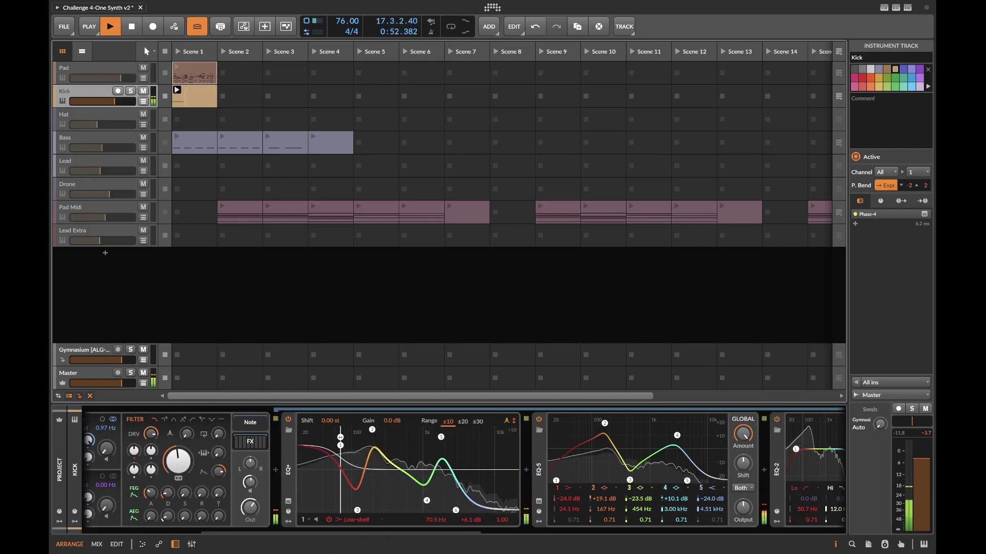
Step: Bypass the EQ+, first EQ-5, EQ-2, Compressor and second EQ-5 in the Kick synth's FX chain
click(287, 424)
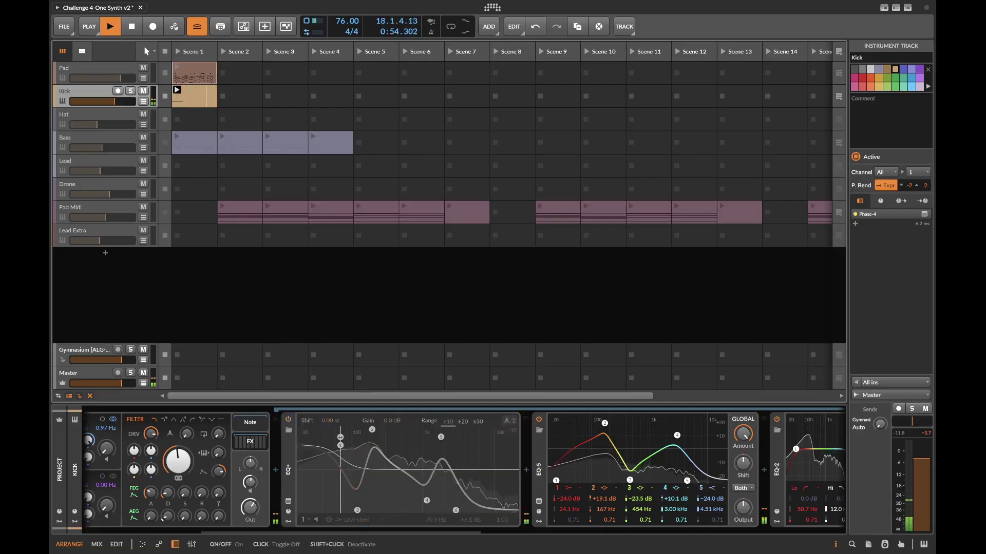
click(539, 420)
drag(451, 532, 605, 532)
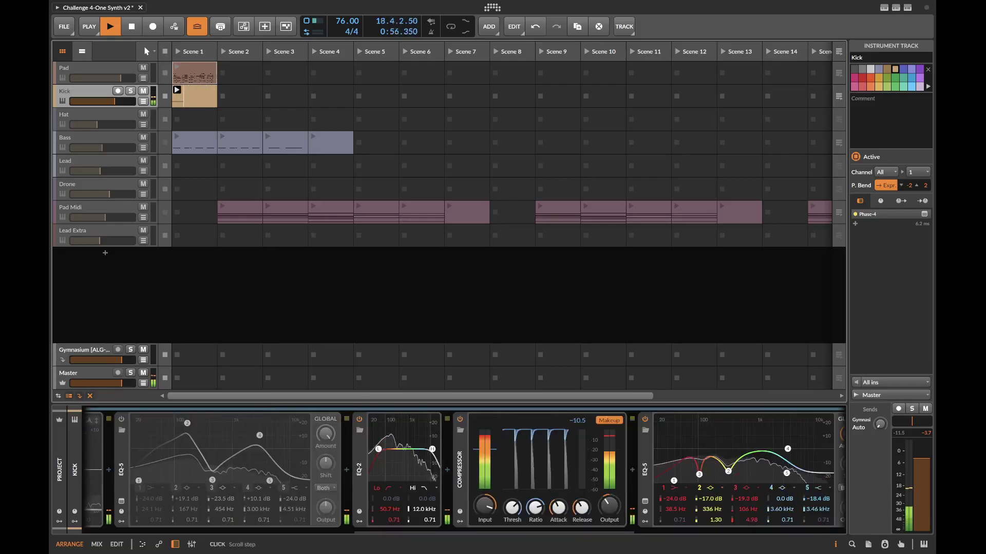
click(360, 420)
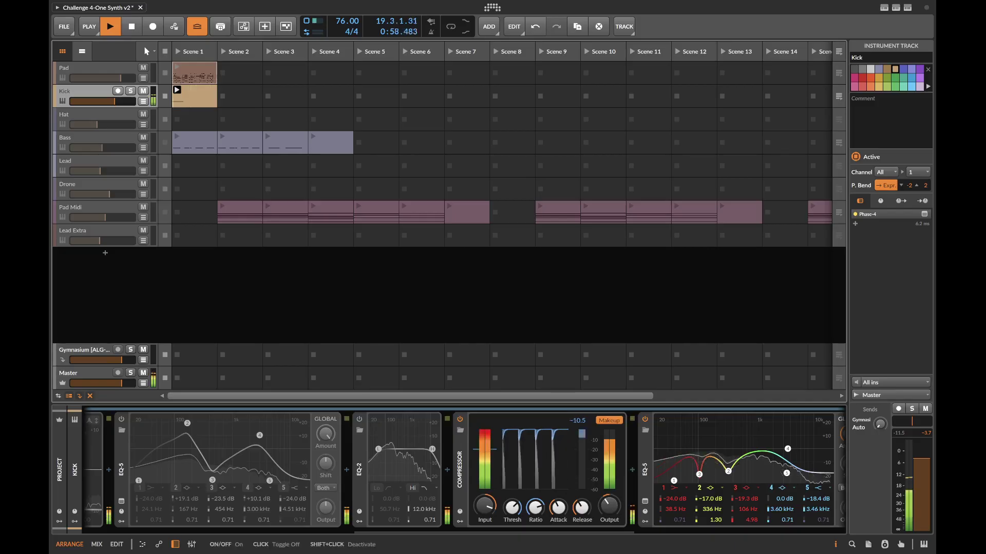
click(460, 420)
click(645, 420)
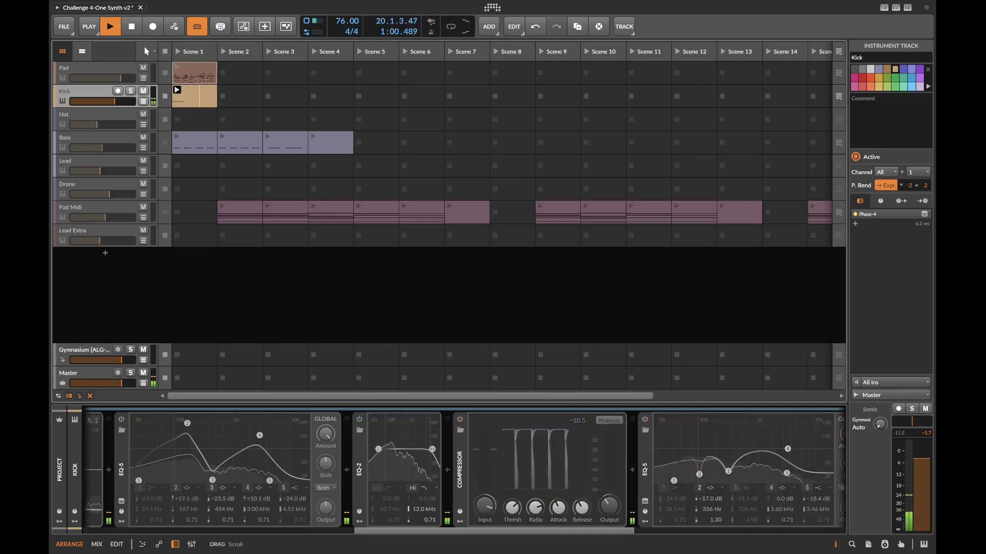
Step: Bypass the Over clipper, the Bathroom In Mitte reverb and the Mid-Side Split at the end of the Kick's FX chain
drag(590, 532, 795, 533)
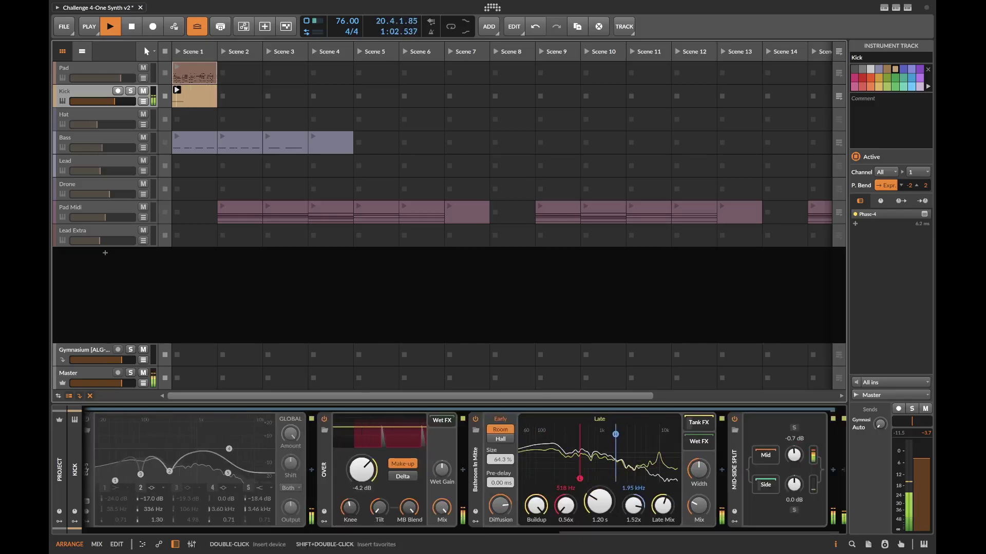
click(324, 420)
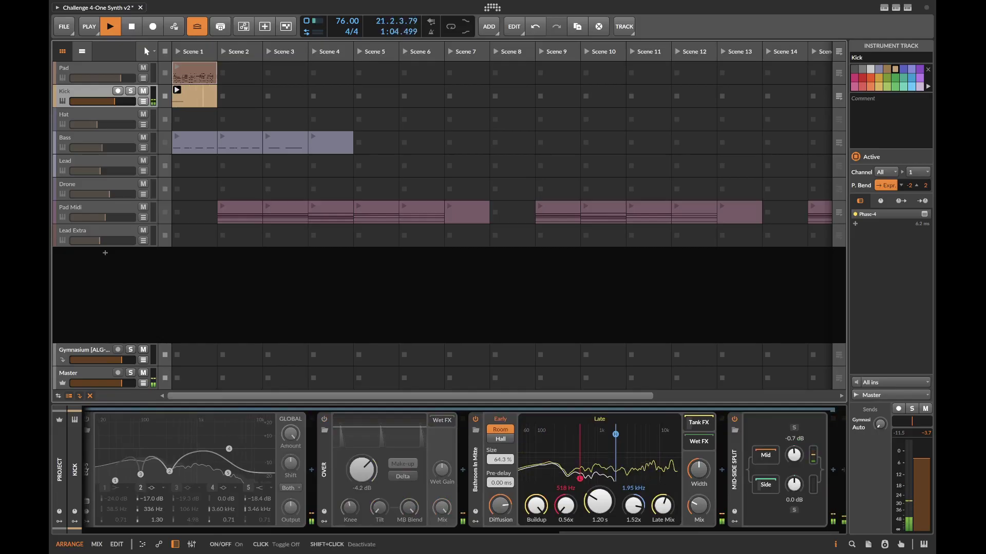
click(476, 420)
click(734, 420)
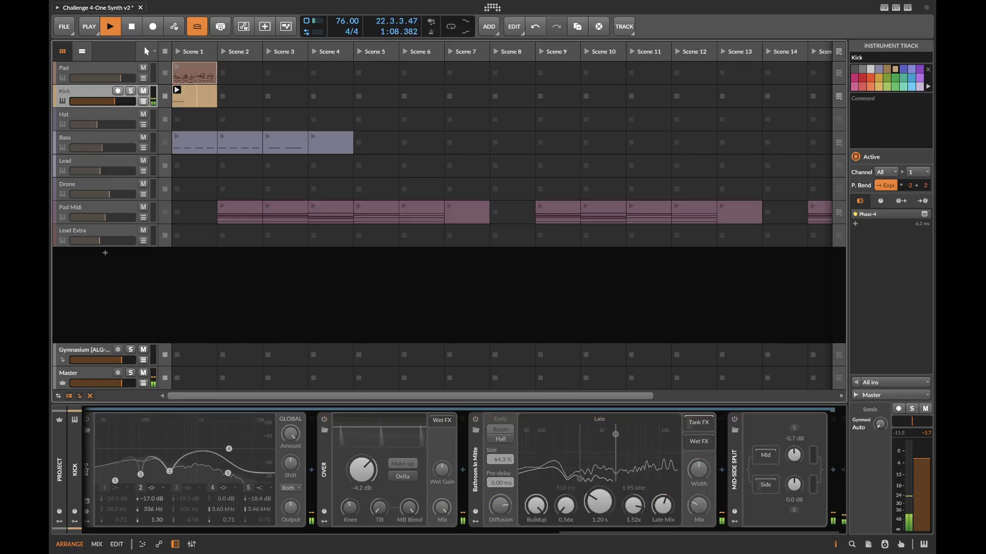
Step: Re-enable the Kick chain's EQ+, first EQ-5, EQ-2, Compressor and second EQ-5 one after another while the clip plays
drag(714, 531, 354, 531)
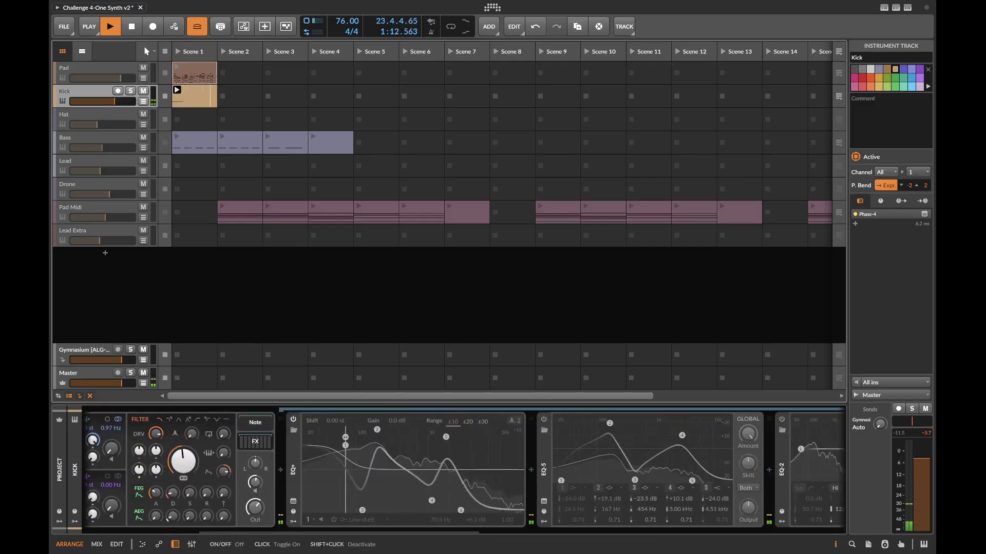
click(293, 420)
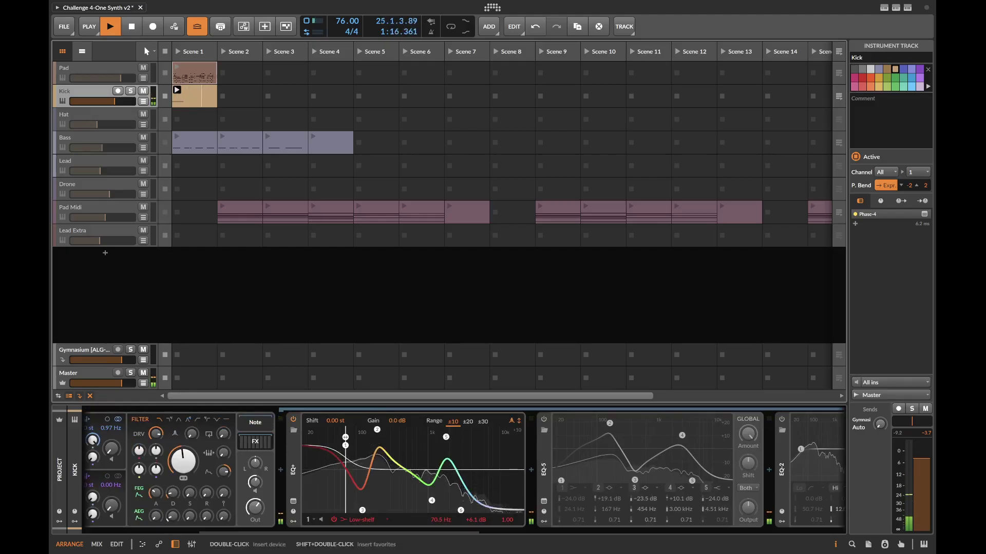
click(544, 419)
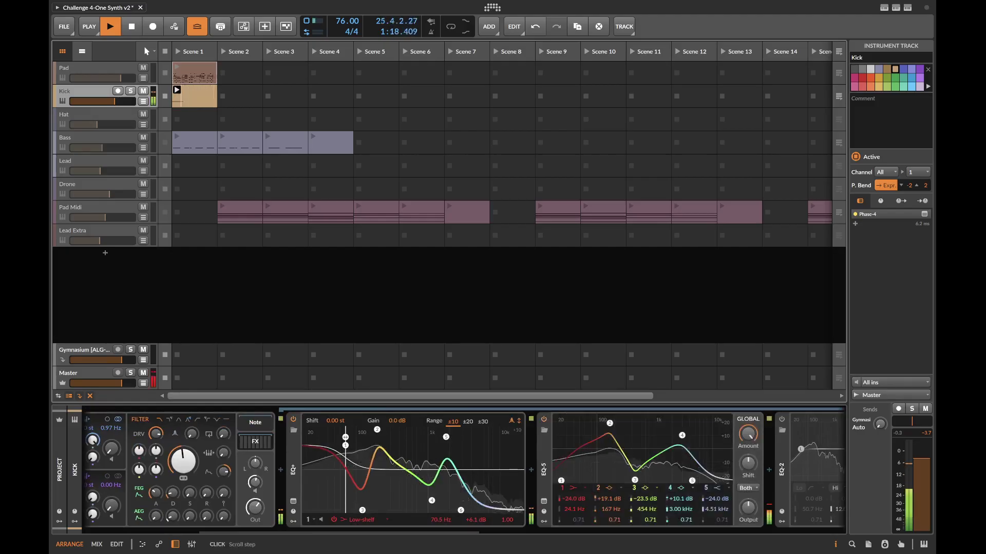
scroll(575, 487, right, 5)
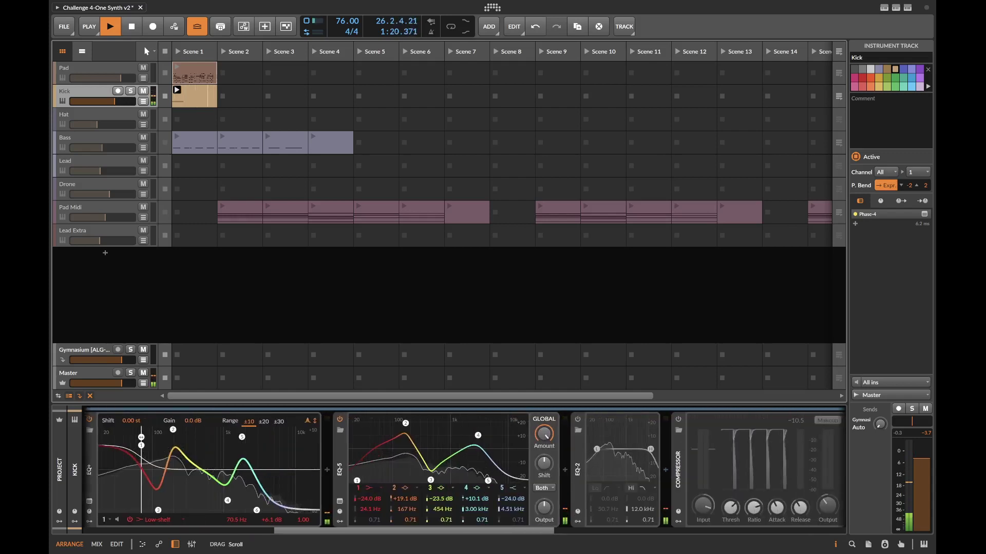
click(544, 419)
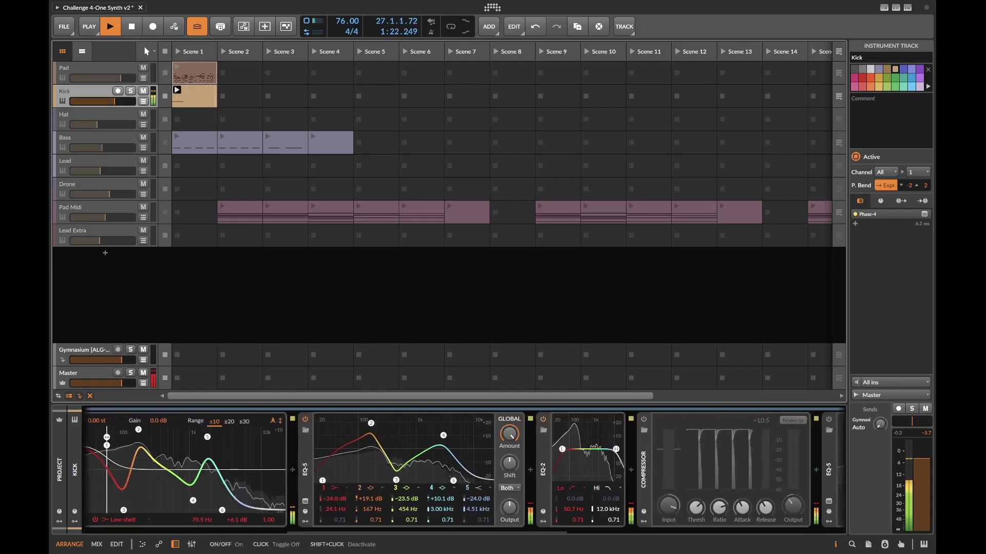
scroll(514, 462, right, 3)
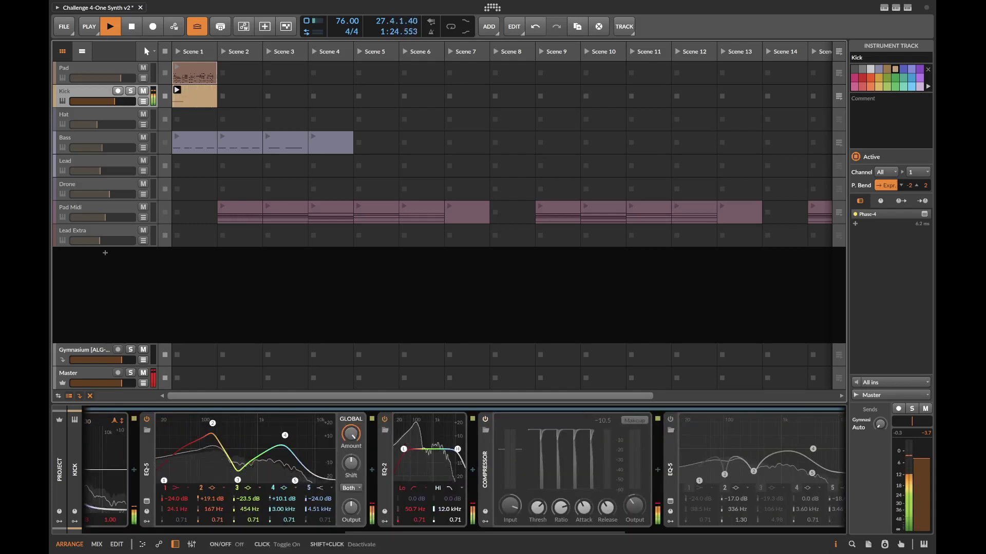
click(485, 419)
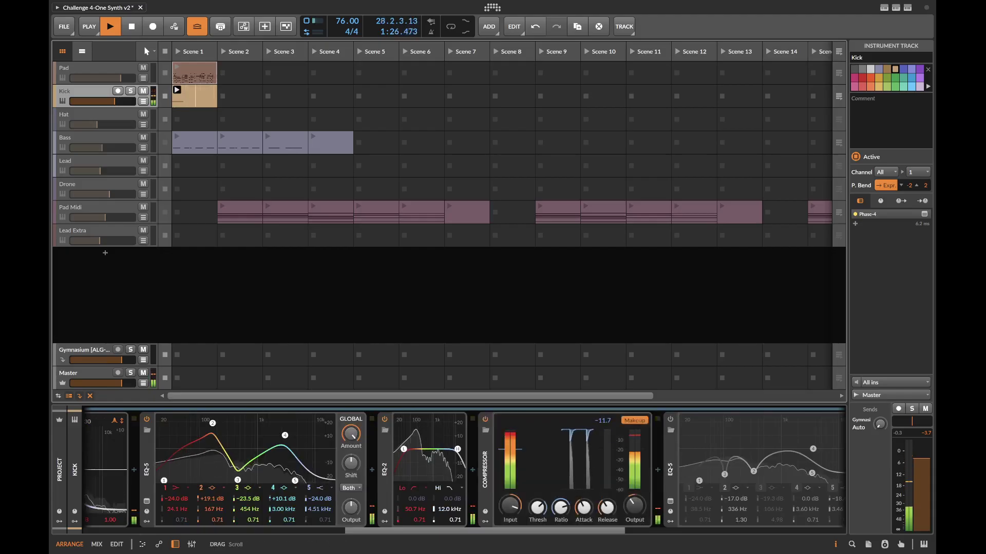
scroll(462, 472, right, 4)
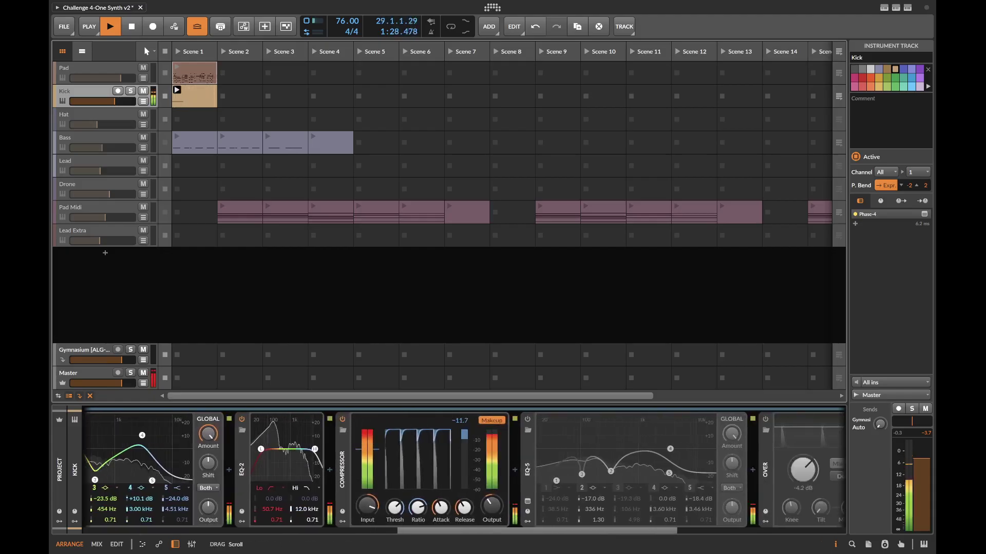
click(502, 419)
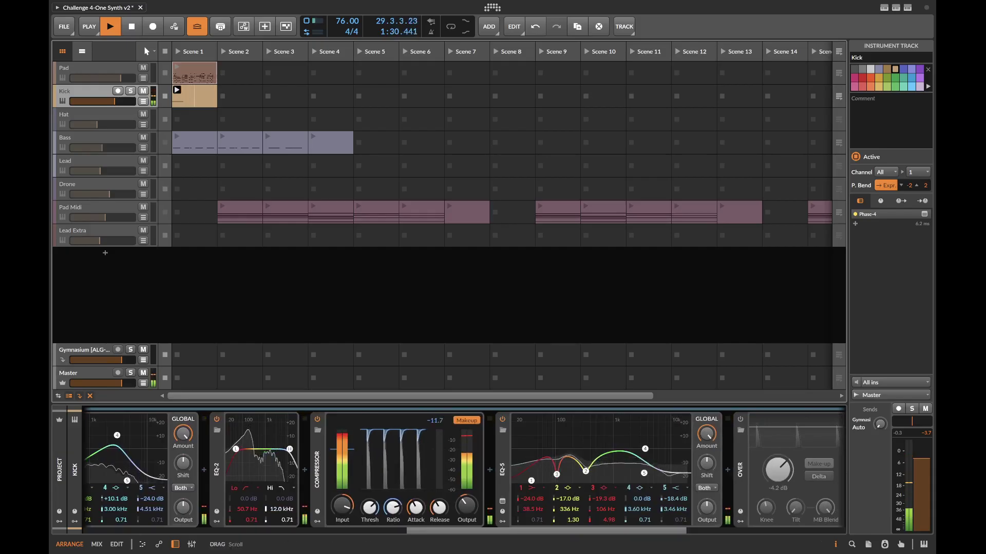
Step: Re-enable the Over clipper and the Bathroom In Mitte reverb in the Kick's FX chain
scroll(462, 473, right, 4)
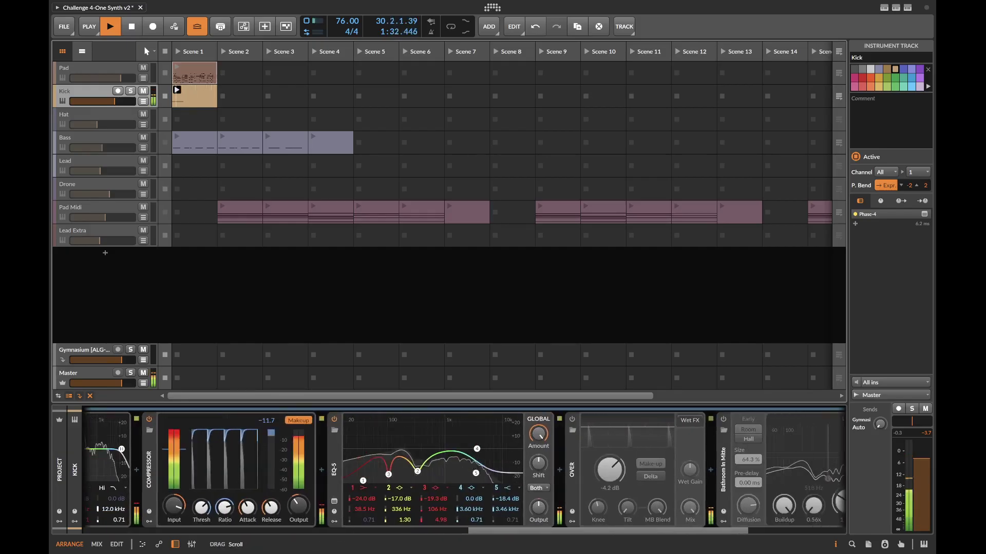
click(572, 419)
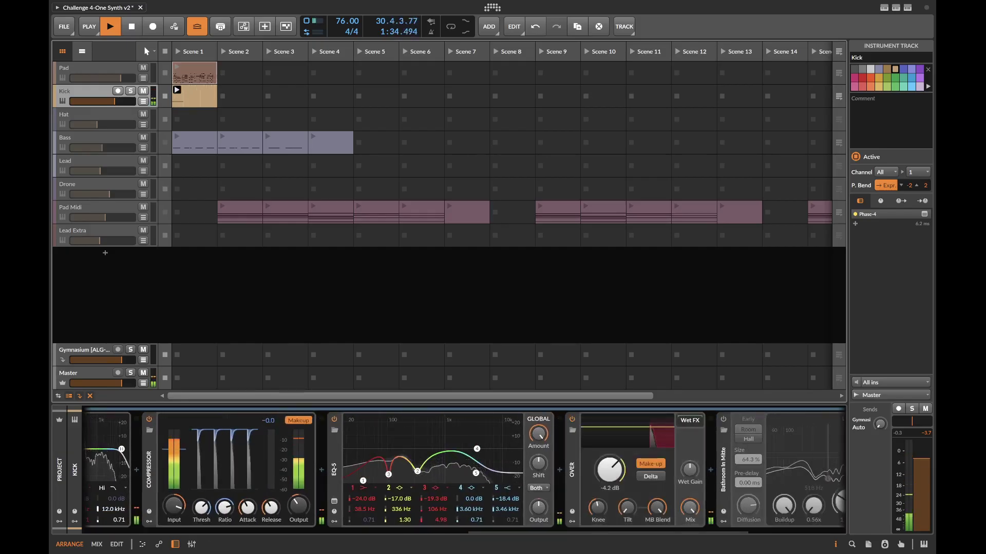
drag(585, 531, 673, 532)
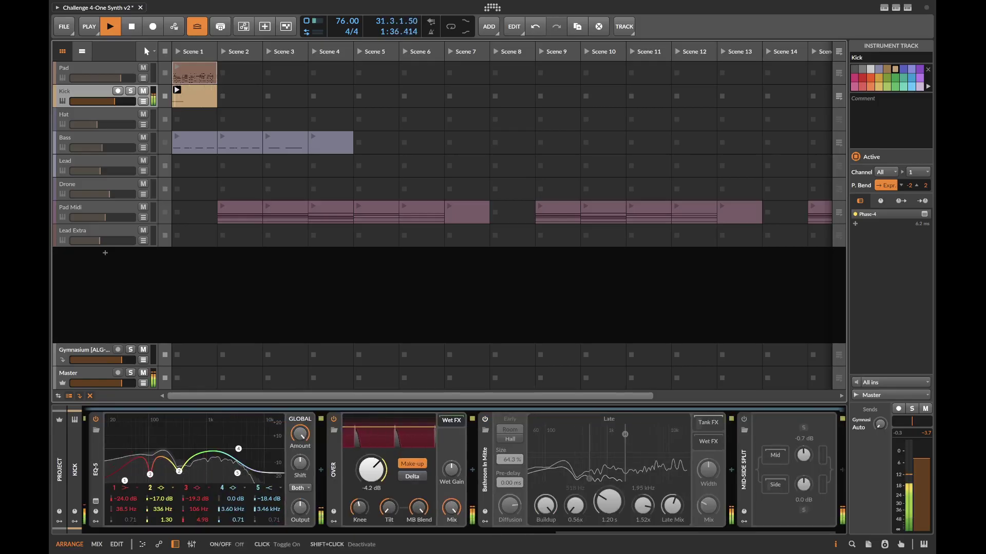
click(485, 419)
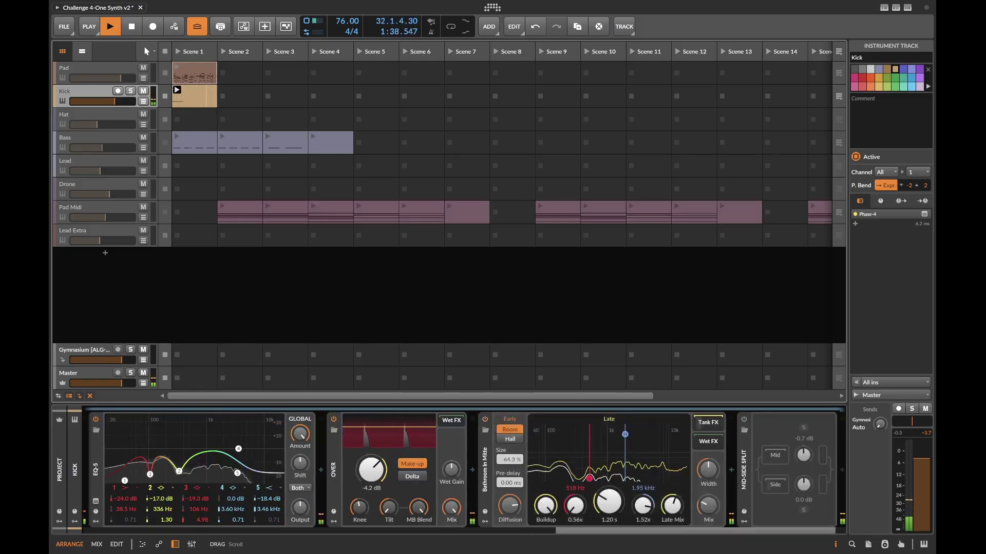
Step: Inspect the Mercurial Phaser and its modulations inside the Chain device of the reverb's Tank FX, then collapse the Tank FX
drag(621, 532, 636, 532)
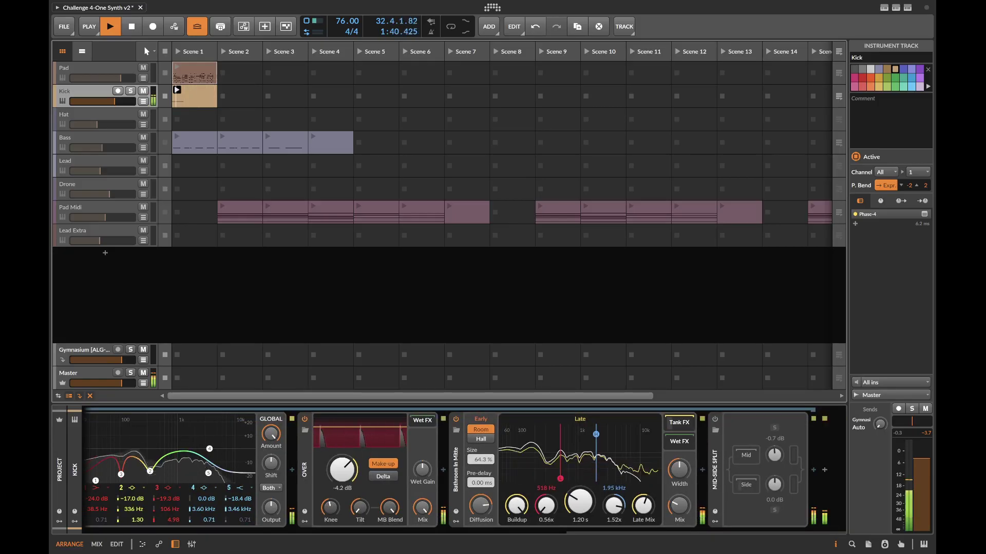
click(679, 422)
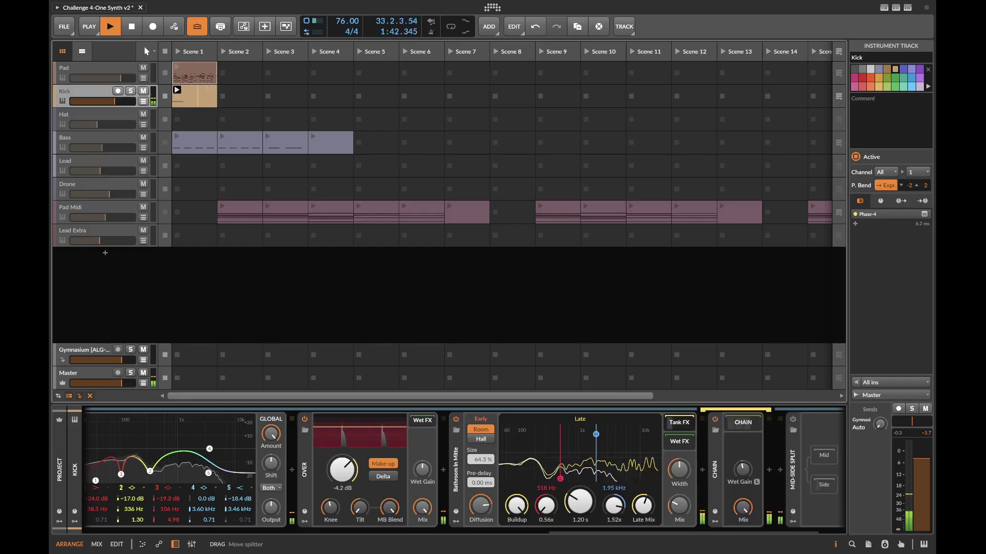
click(743, 423)
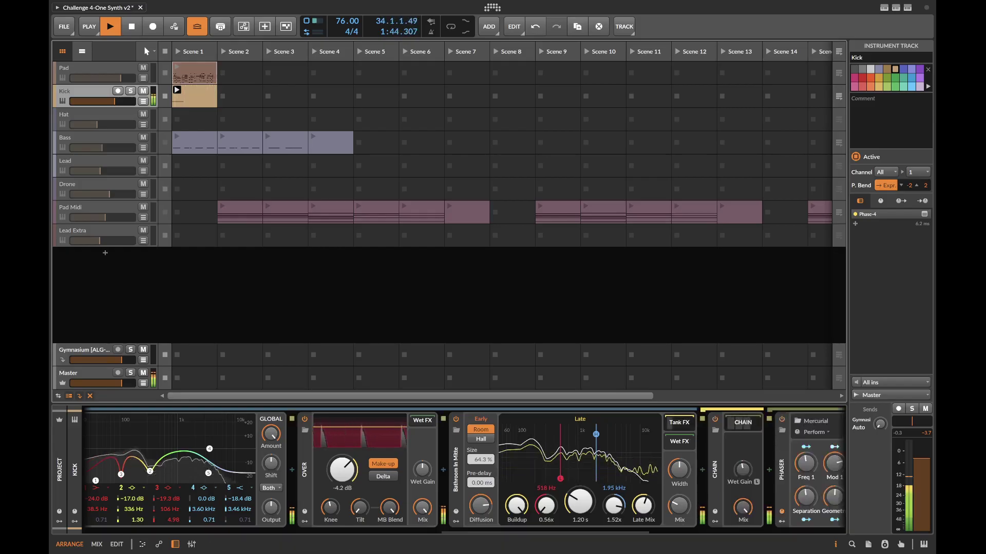
drag(616, 532, 730, 532)
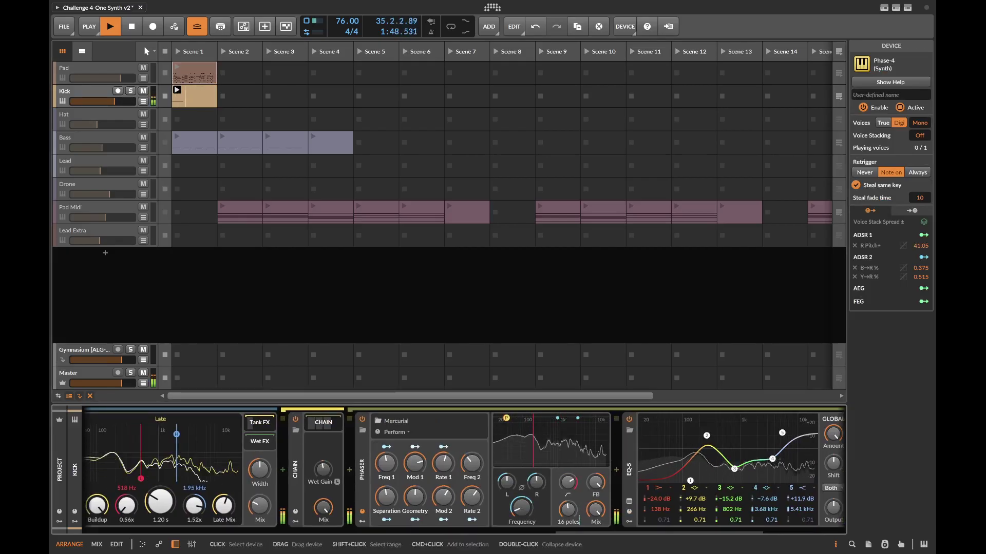
click(362, 470)
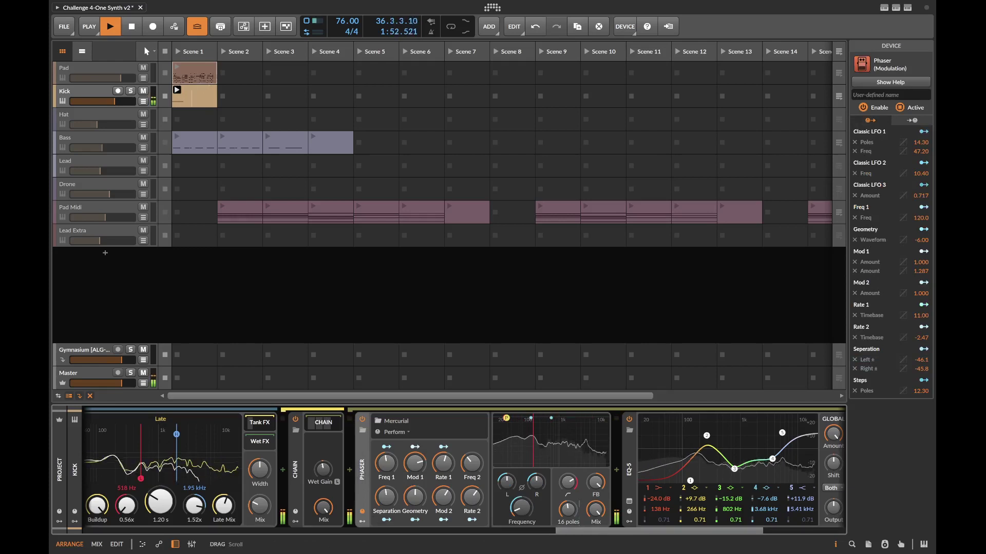
drag(626, 531, 580, 531)
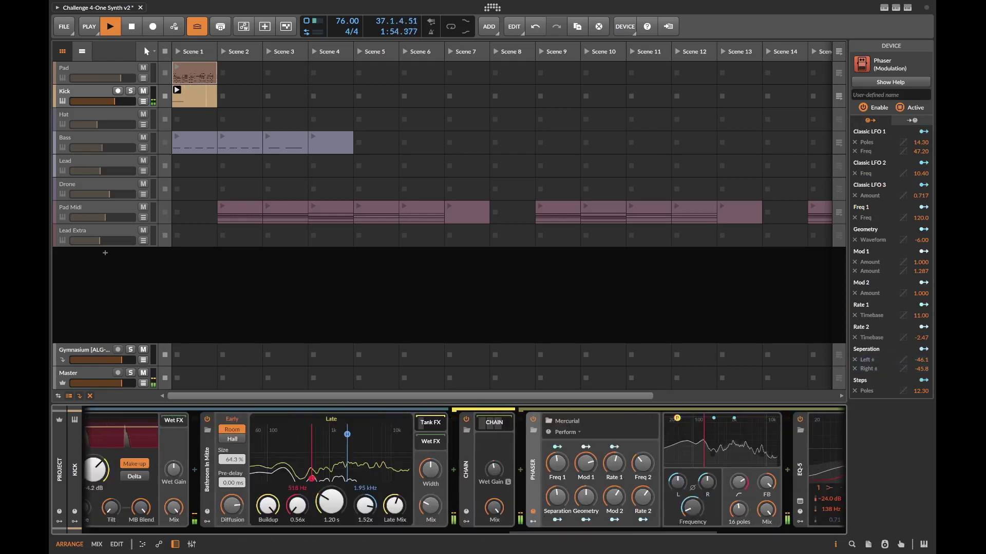
click(430, 423)
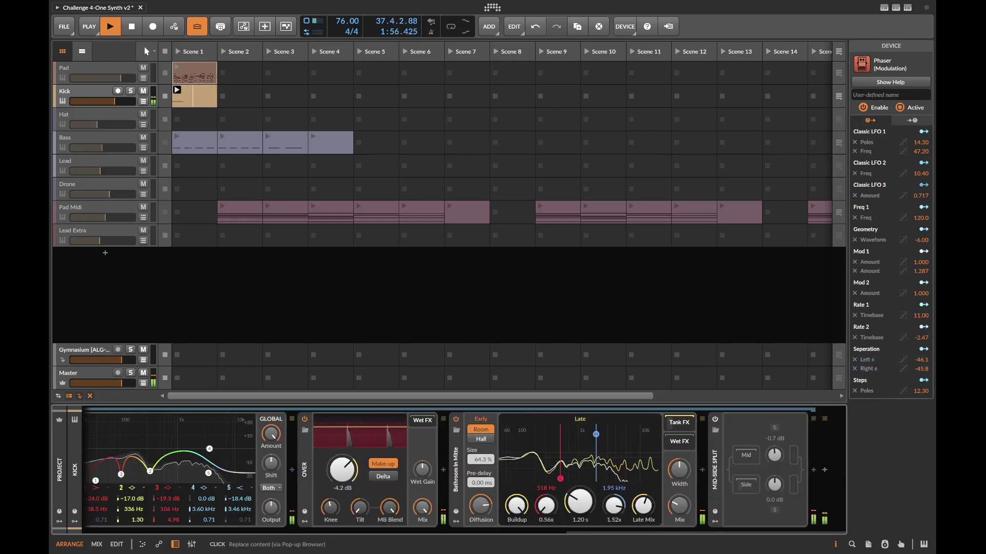
Step: Re-enable the Mid-Side Split and expand its Side chain to show the EQ-2
click(714, 420)
click(746, 484)
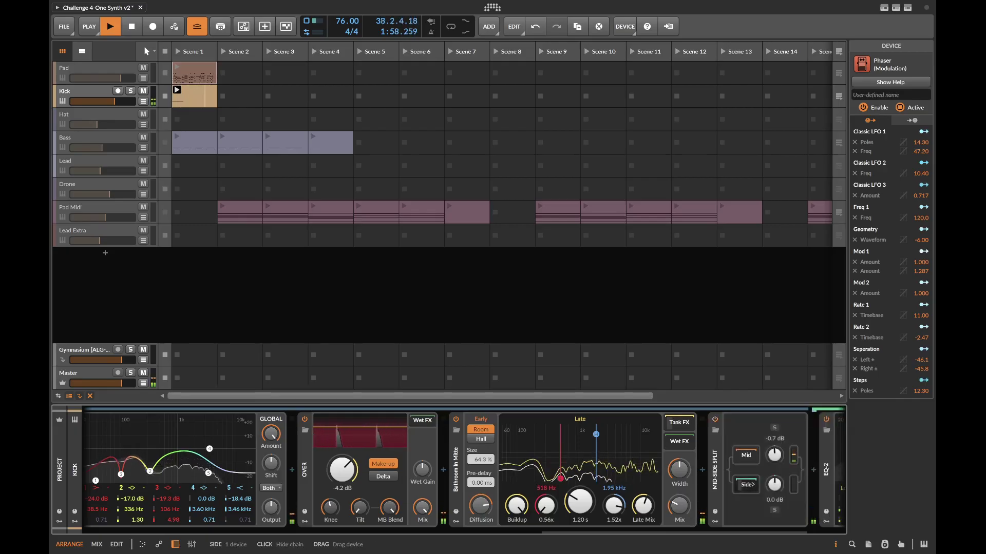
drag(739, 532, 780, 531)
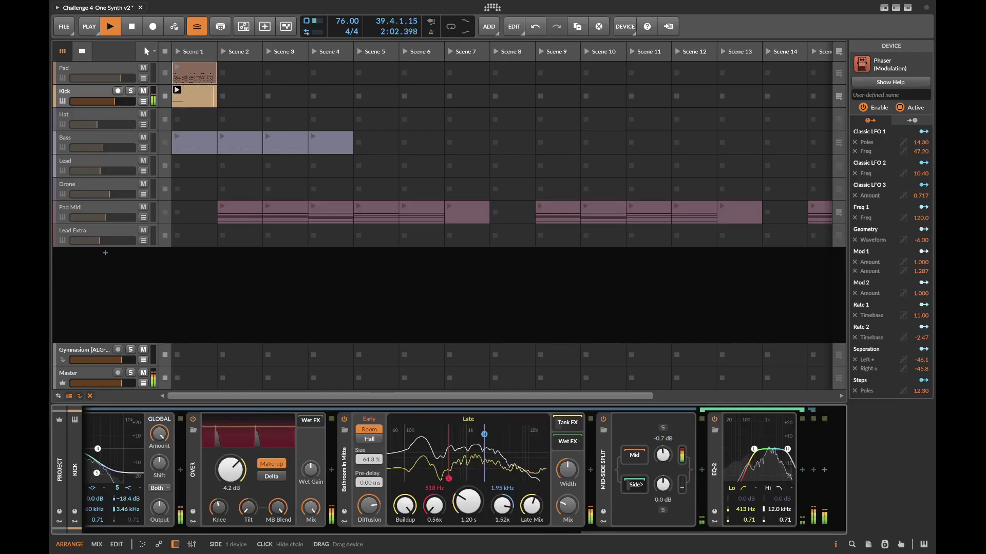
Step: Collapse the Kick Phase-4's FX chain and stop playback
drag(739, 531, 255, 532)
click(533, 443)
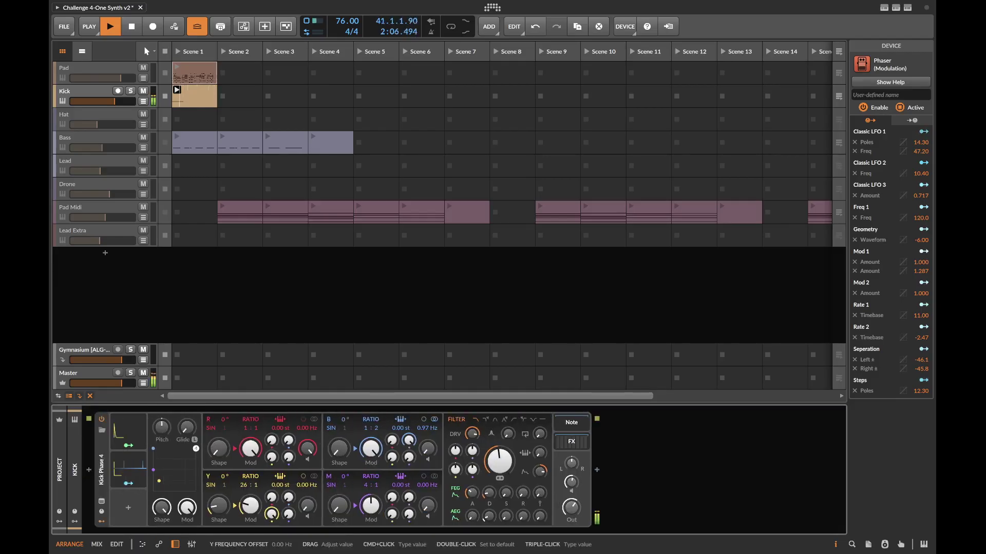
key(space)
Step: Deactivate the Kick track and activate the Hat track
click(82, 91)
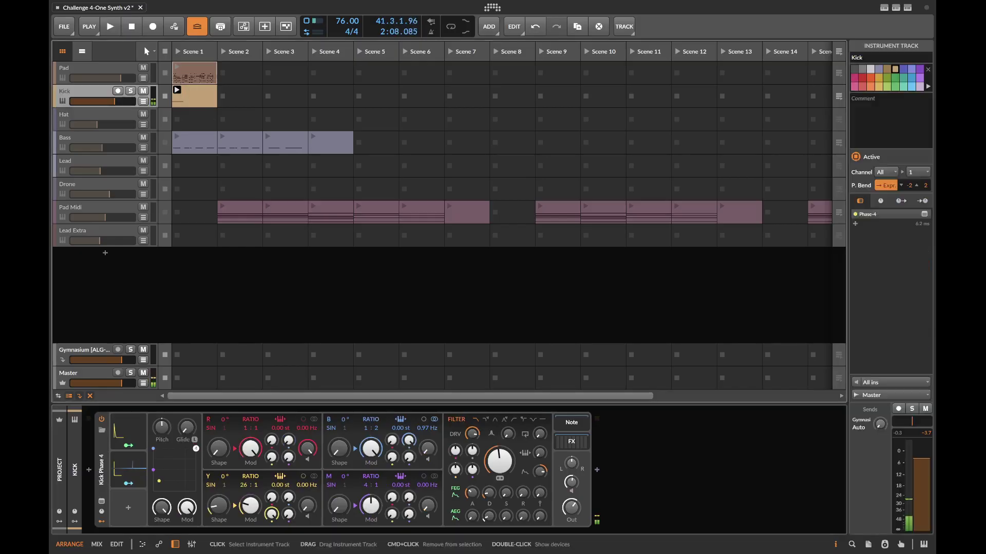
key(alt+a)
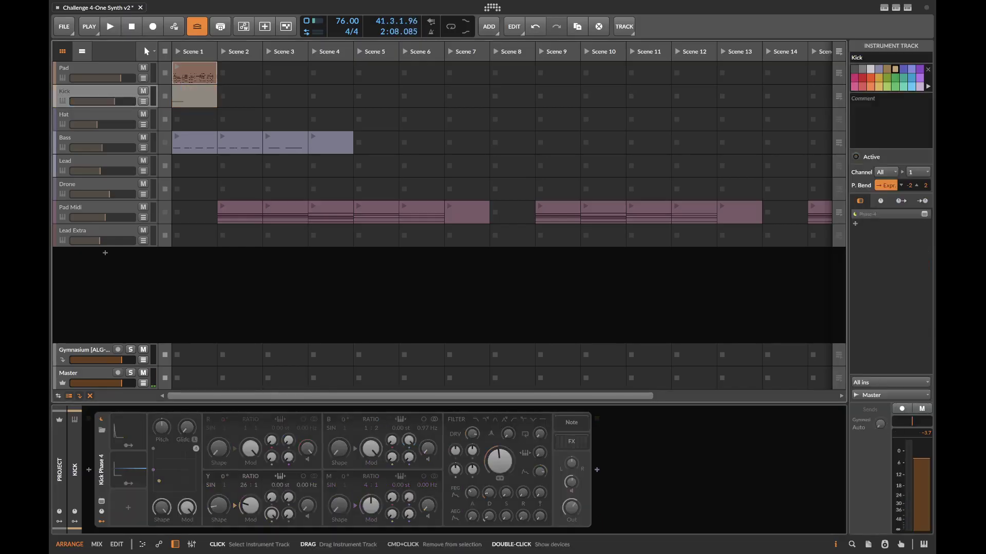
click(82, 115)
key(alt+a)
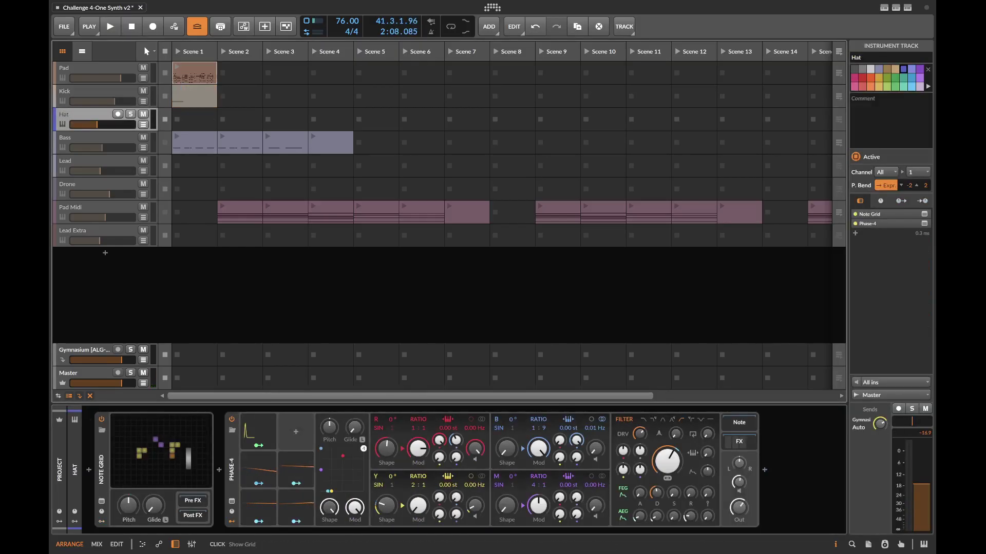
Step: Open the Hat track's Note Grid patch and examine its trigger modules during playback
click(161, 451)
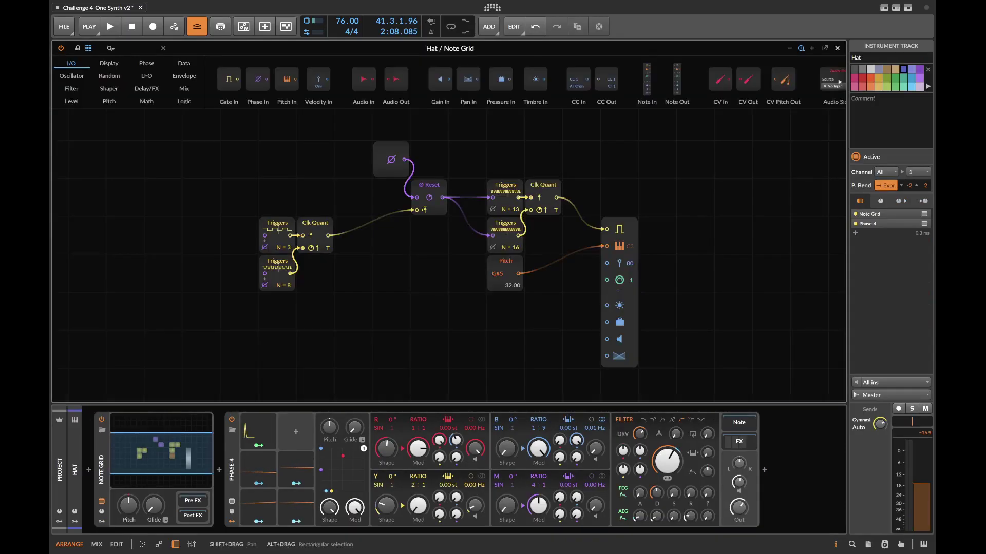
drag(215, 136, 534, 345)
click(513, 349)
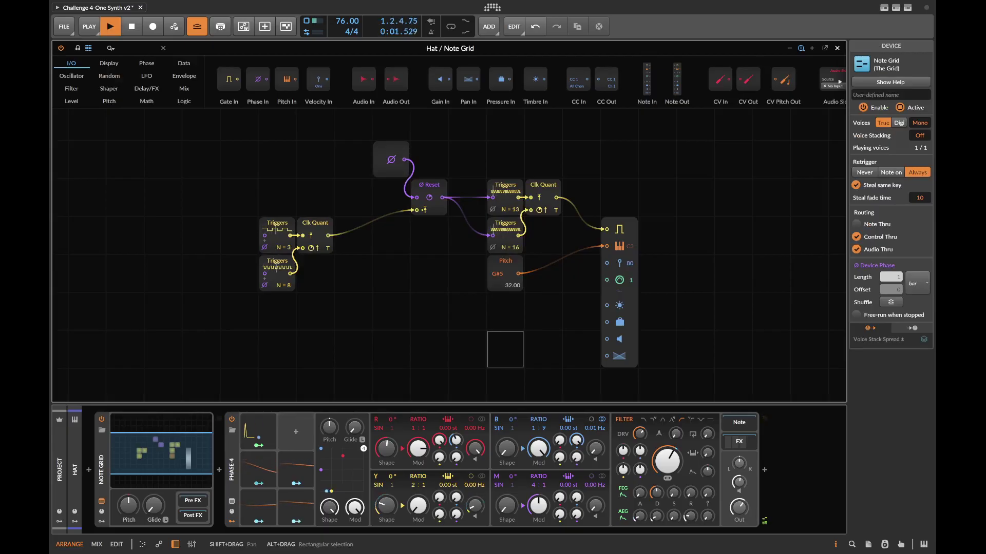
Step: Examine the Hat's Note Grid patch by selecting its Triggers, Clk Quant and phase reset module groups in turn
drag(508, 152, 560, 239)
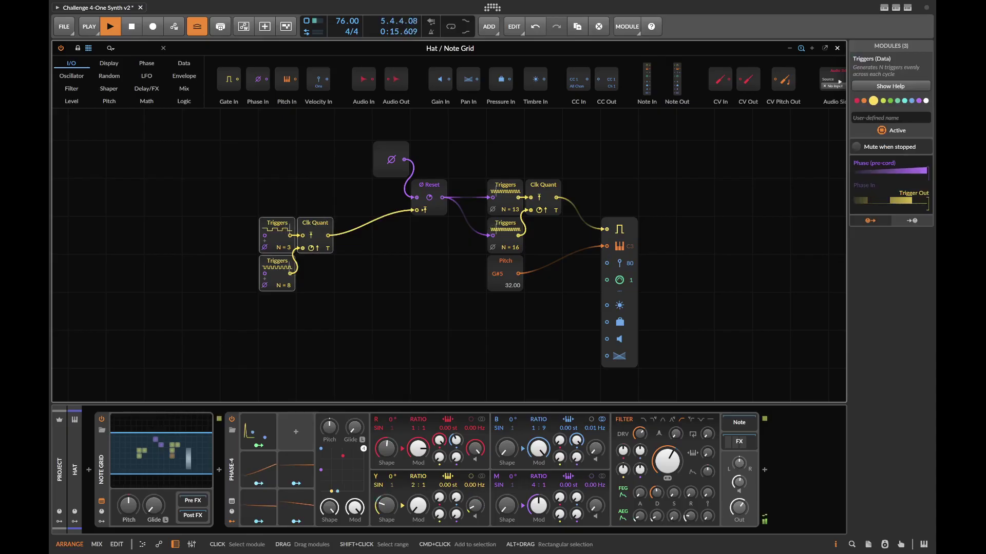
drag(220, 137, 455, 321)
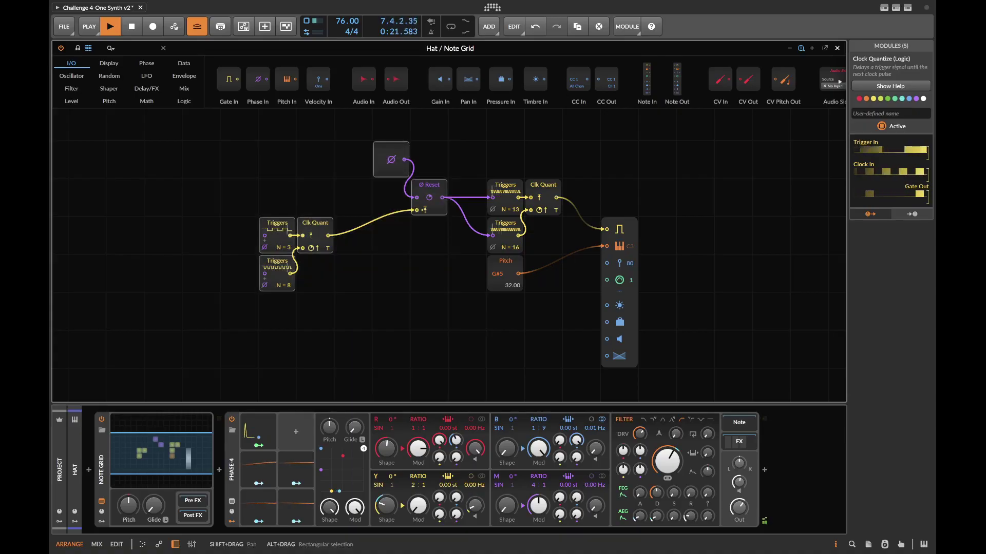
drag(220, 178, 324, 310)
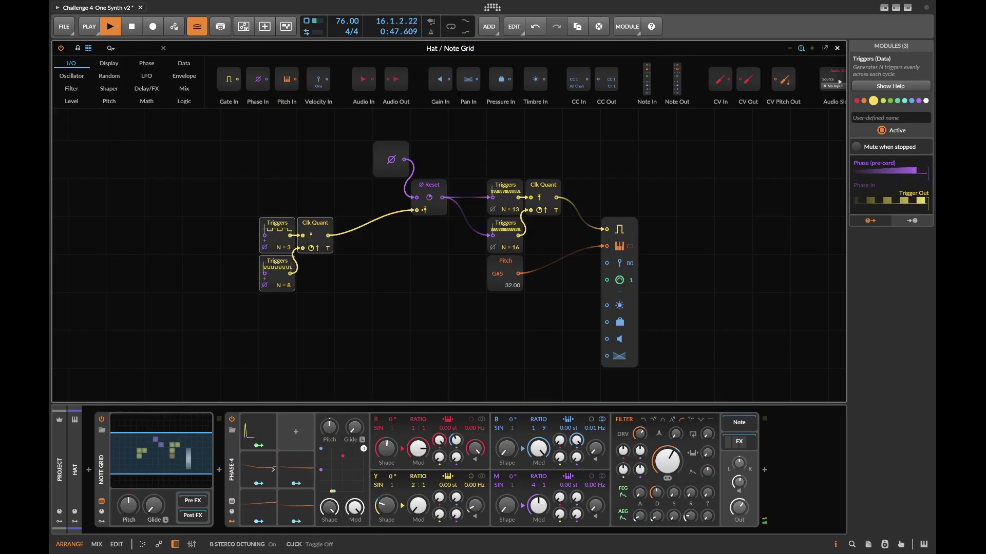
Step: Move the Hat track's Note Grid device into the Phase-4's Note chain
click(101, 469)
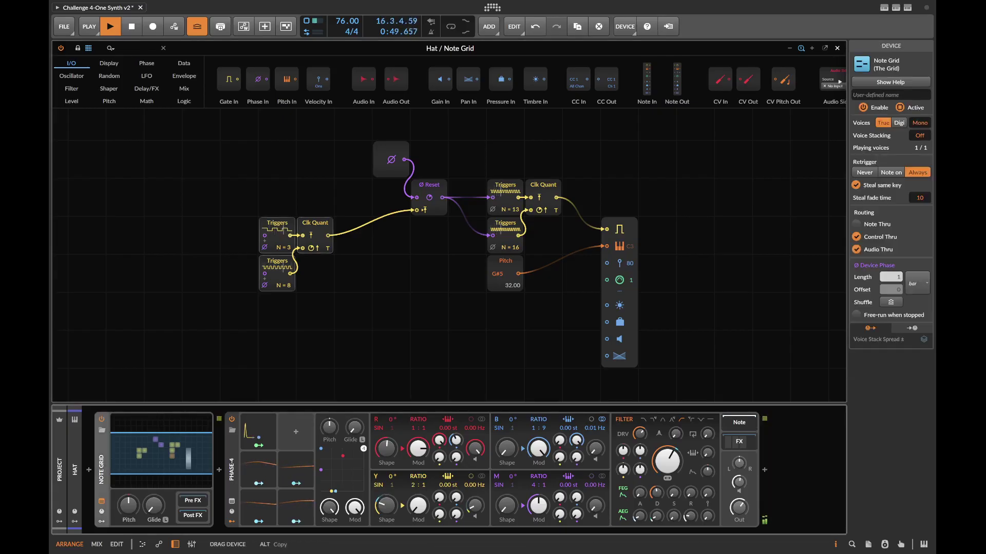
drag(102, 470, 739, 423)
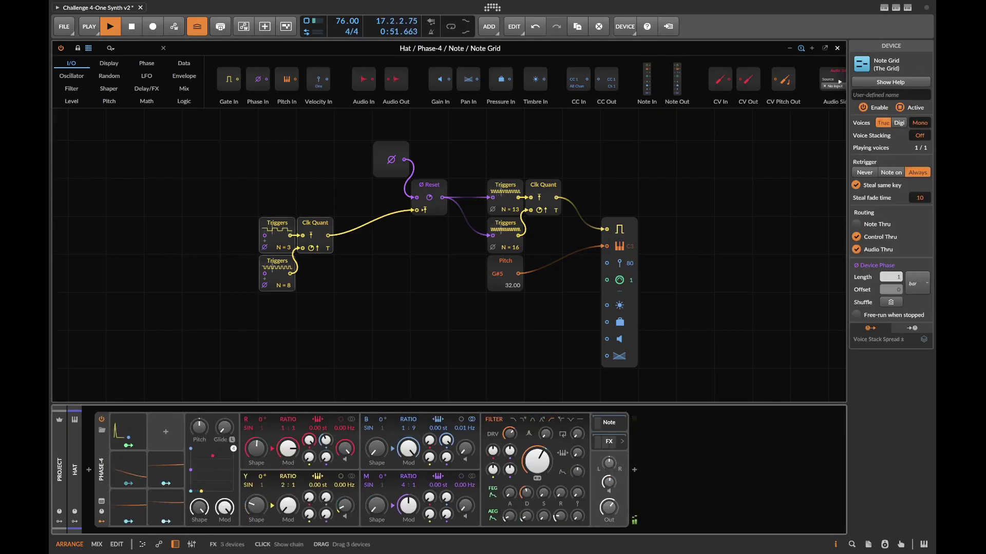
Step: Close the Note Grid editor and examine the Hat Phase-4's FX chain, covering the EQ-5, Slow Stereo Phaser LFO and Short 16th delay
click(610, 441)
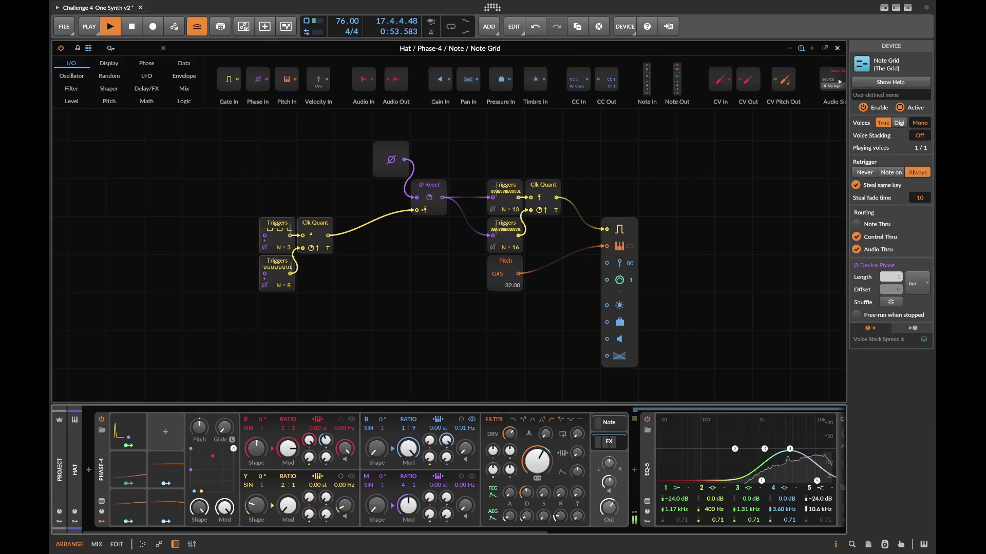
click(836, 48)
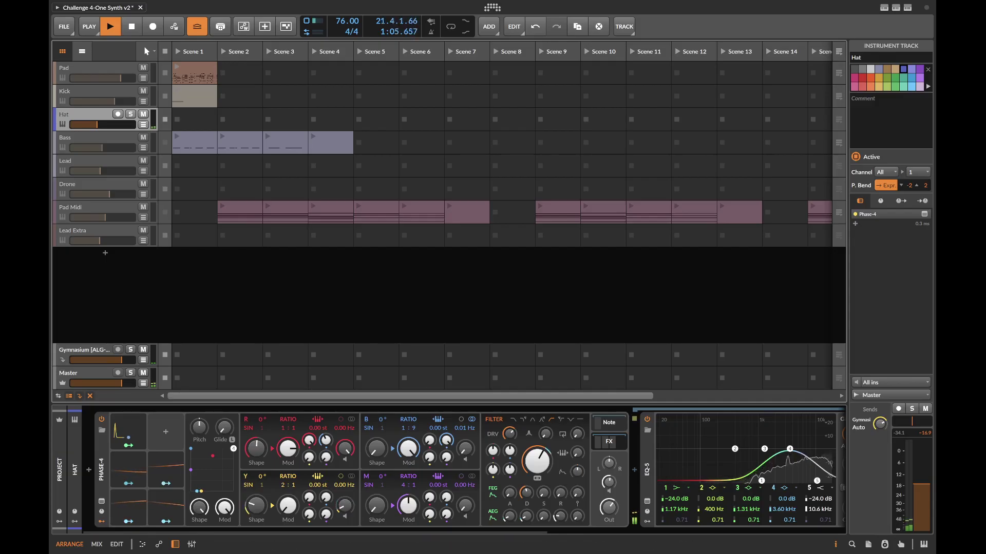
scroll(465, 471, right, 4)
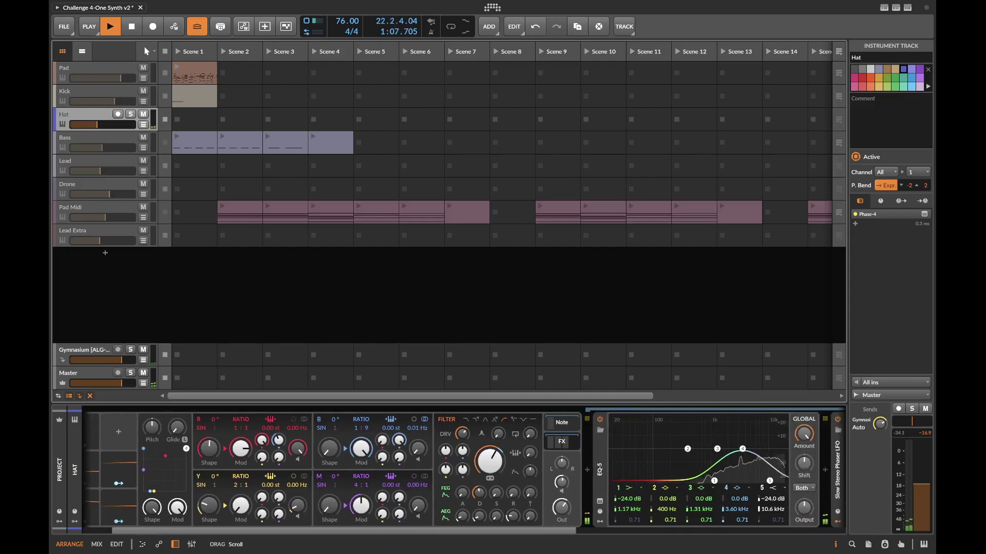
scroll(465, 470, left, 4)
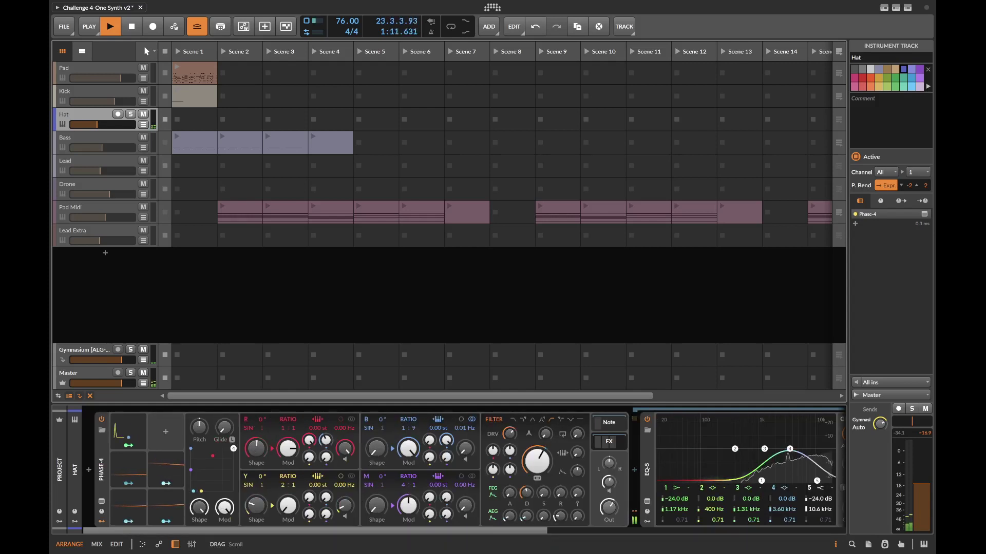
scroll(505, 424, right, 10)
scroll(506, 424, right, 15)
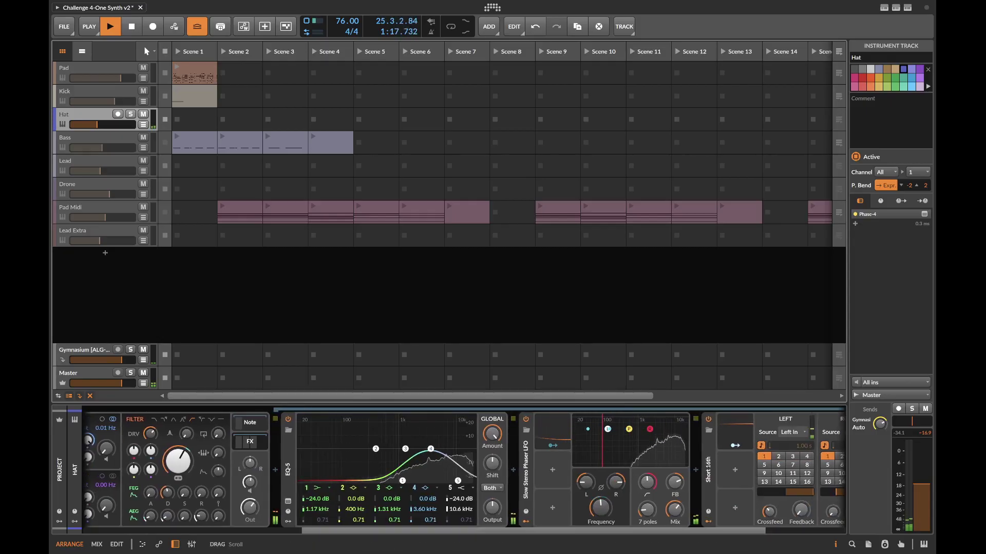
scroll(505, 424, right, 9)
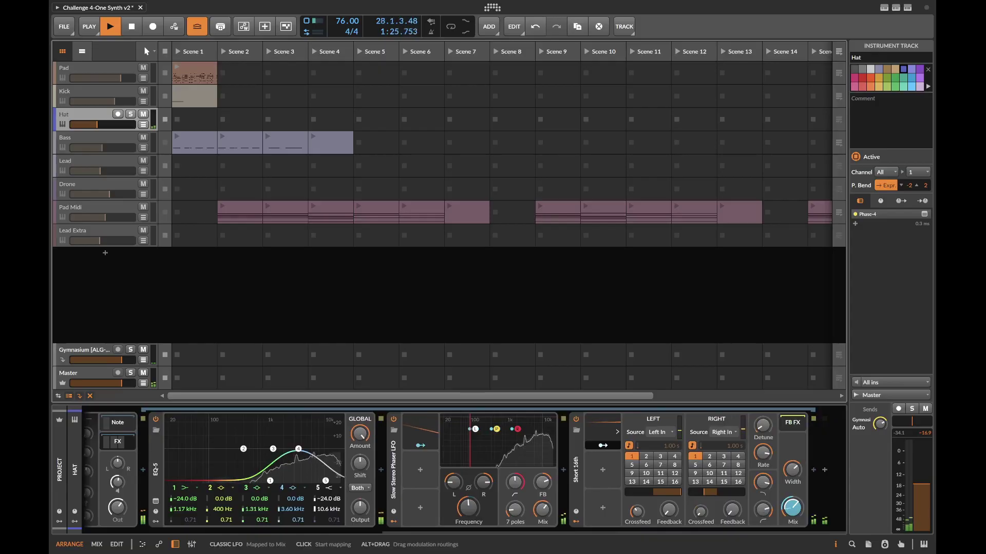
click(575, 470)
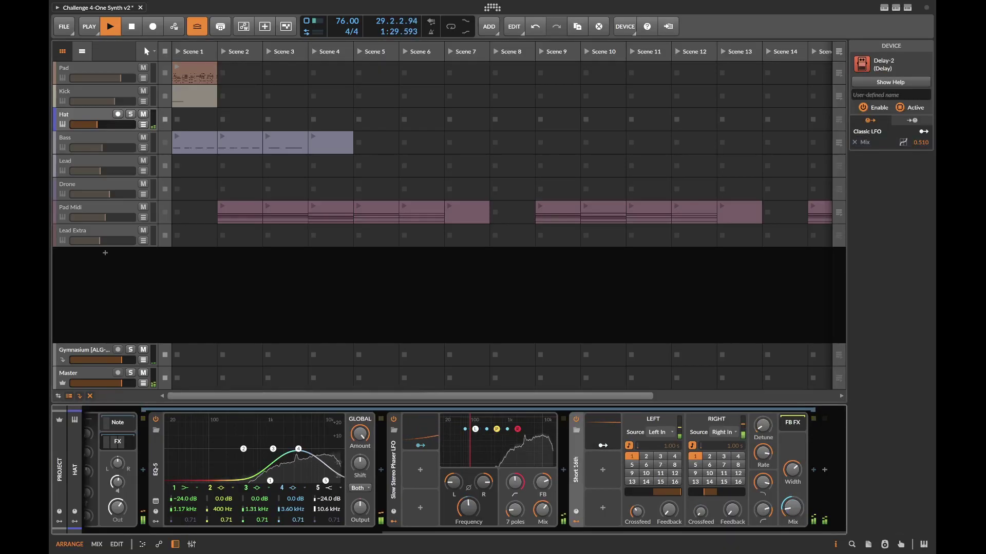
scroll(344, 506, up, 8)
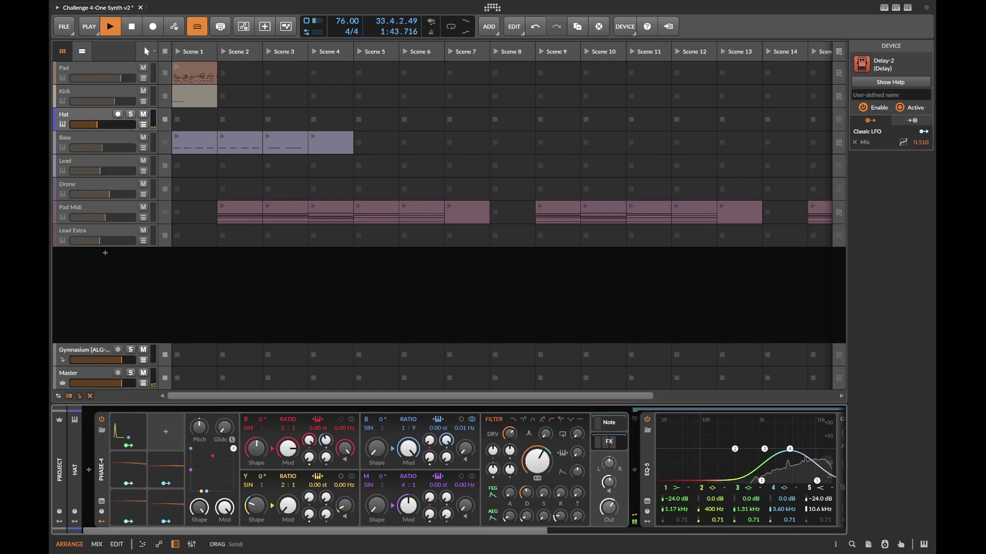
mouse_move(316, 532)
mouse_down()
mouse_move(568, 532)
mouse_move(315, 532)
mouse_up()
Step: Stop playback, deactivate the Hat track and activate the Bass track
click(85, 115)
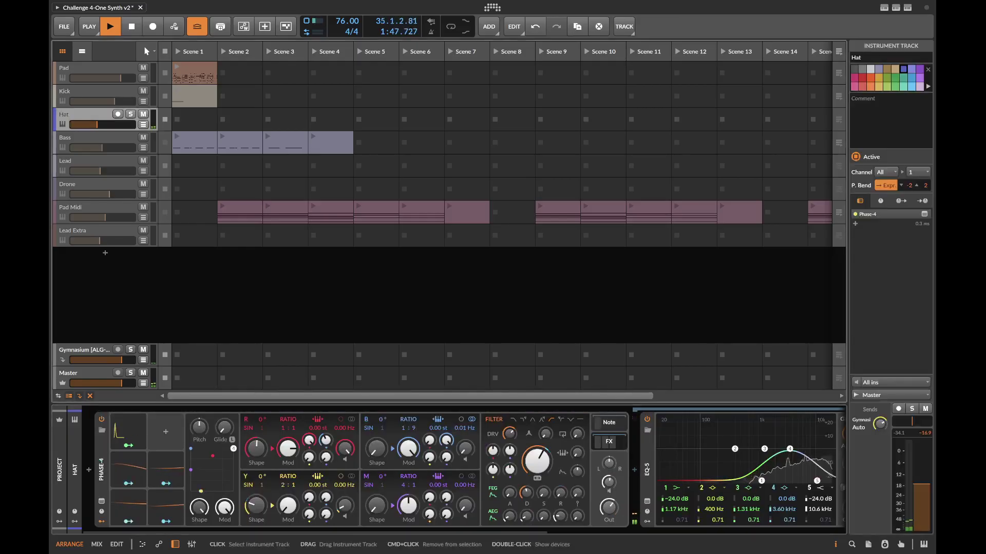
key(space)
key(alt+a)
click(84, 138)
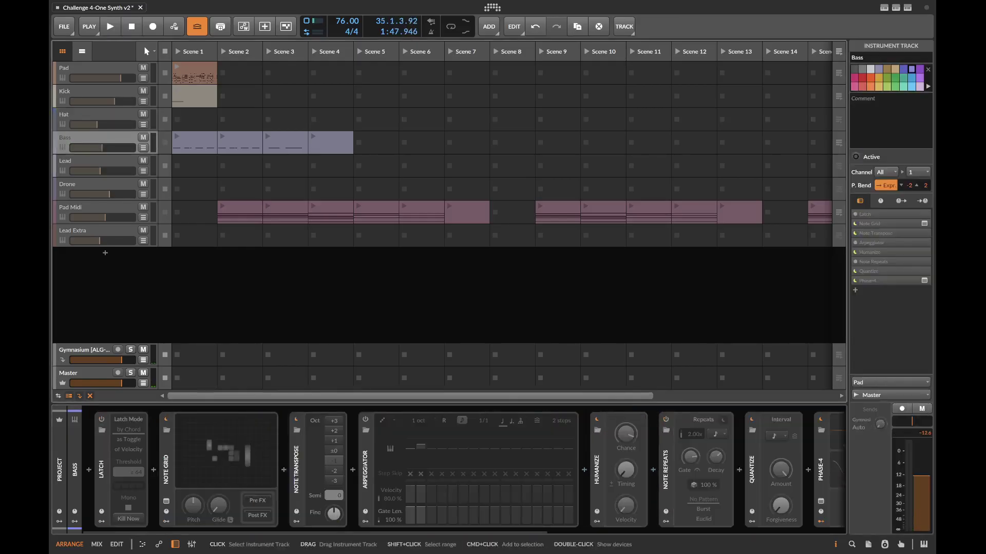
key(alt+a)
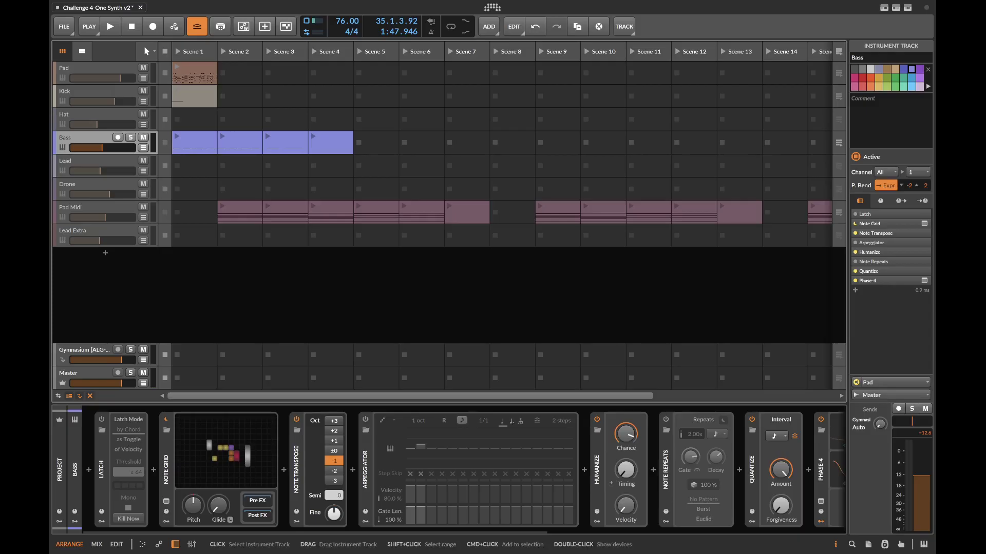
Step: Activate the Pad track and mute it
click(87, 68)
key(alt+a)
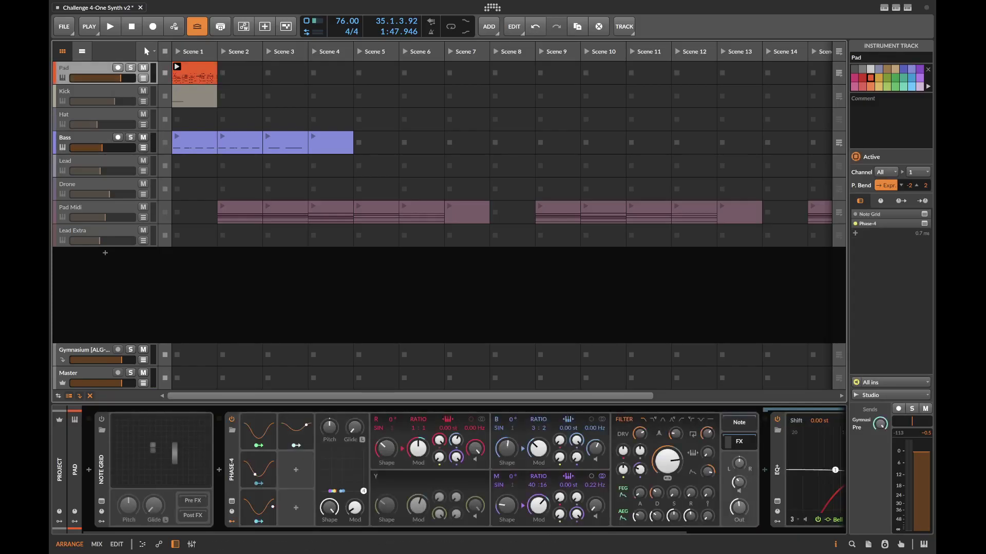
click(144, 67)
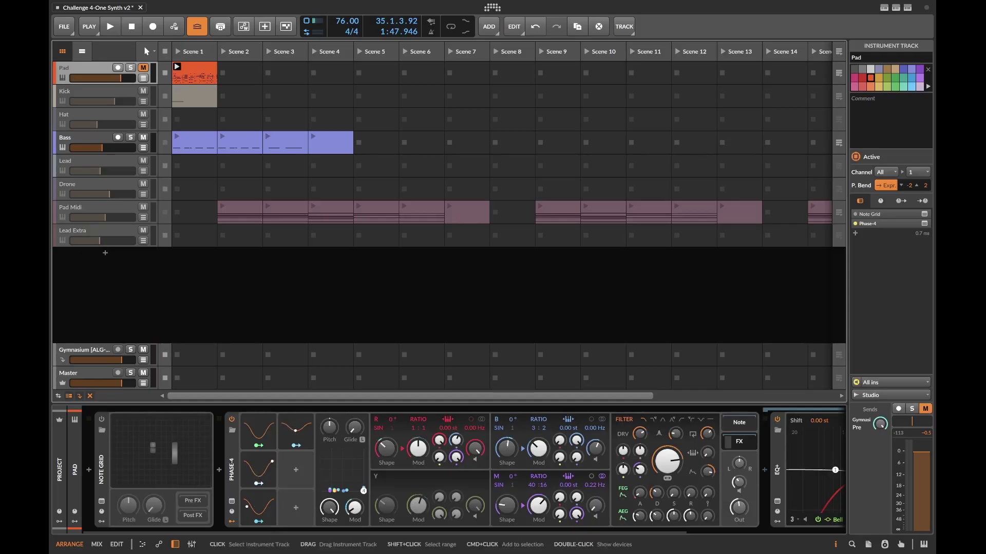
Step: Start playback with the Bass track selected, examine its Note Grid patch, and close the grid editor
click(85, 137)
click(85, 67)
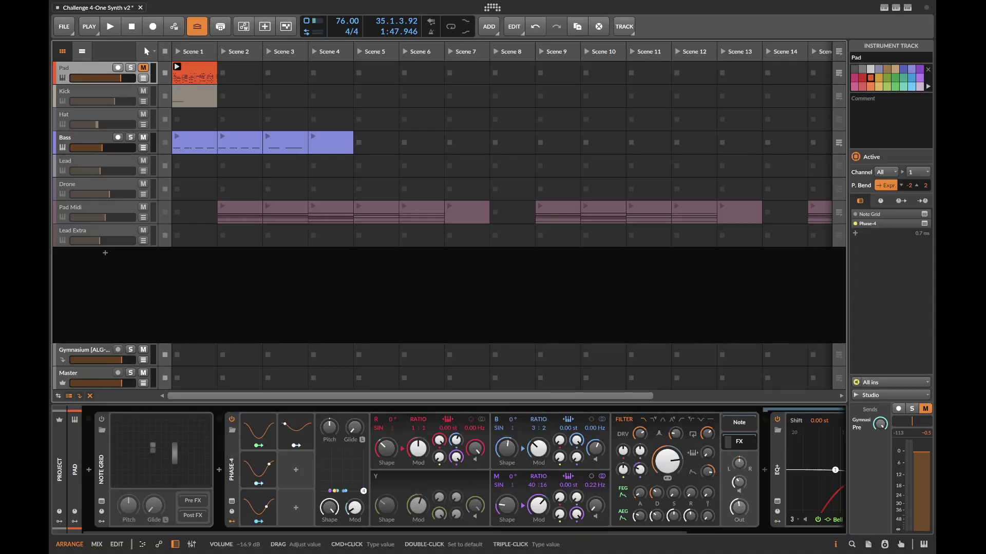
click(85, 138)
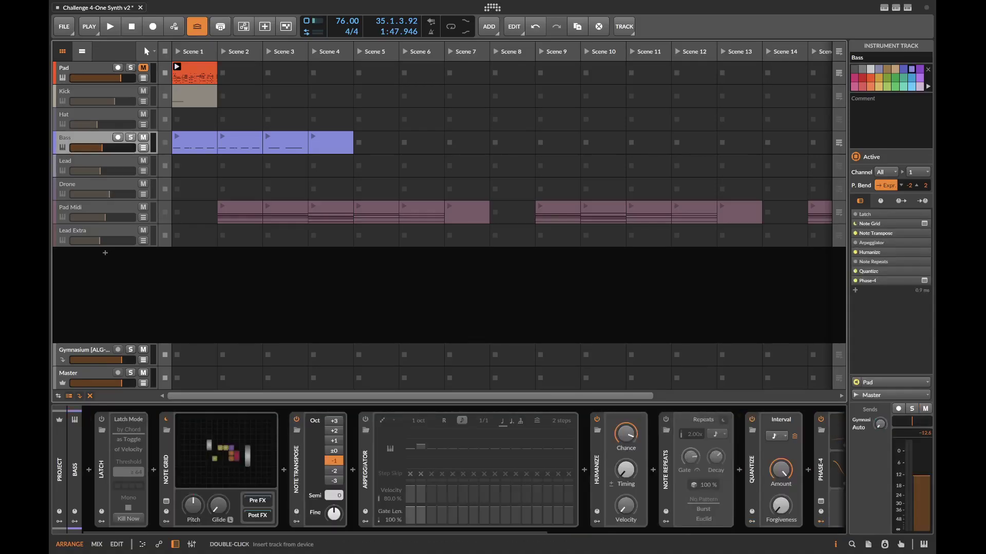
key(space)
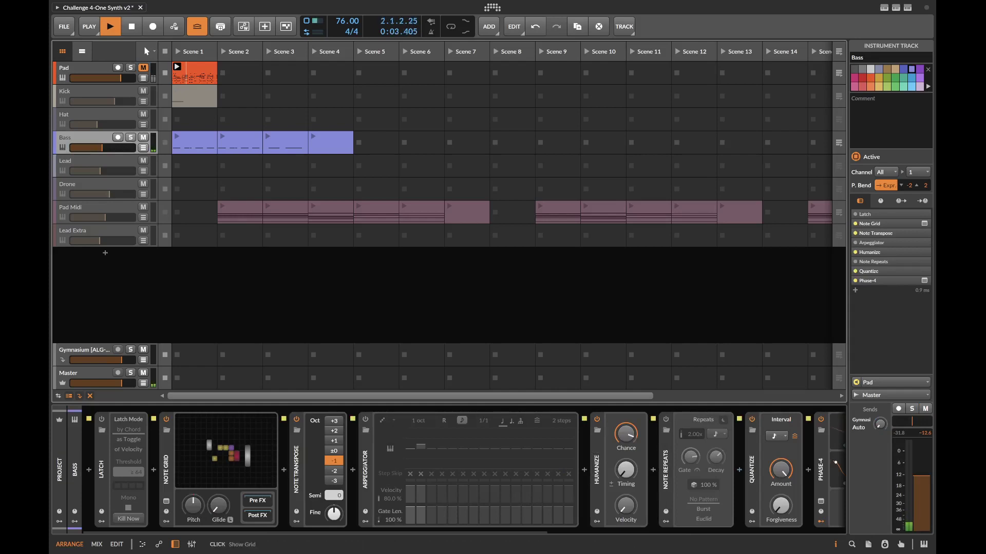
click(226, 451)
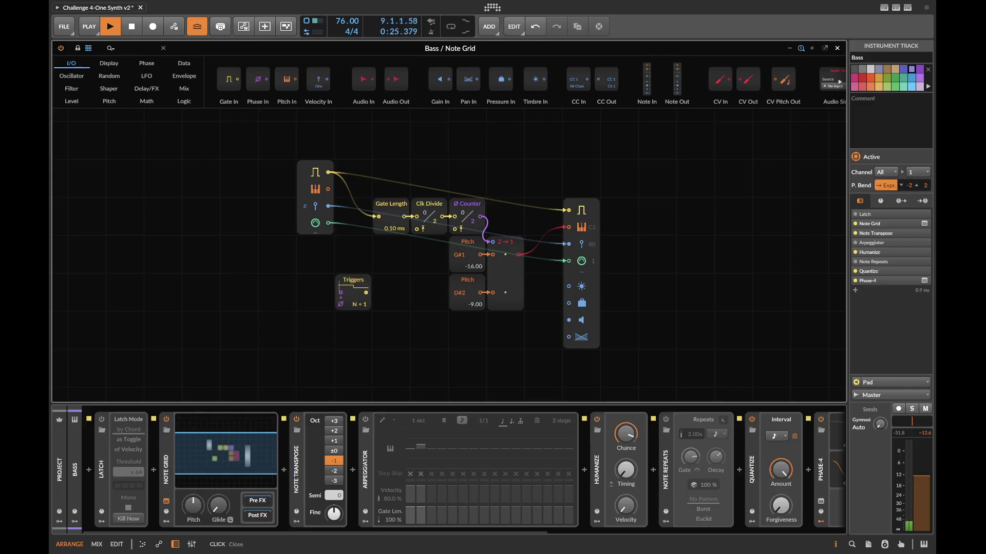
click(837, 48)
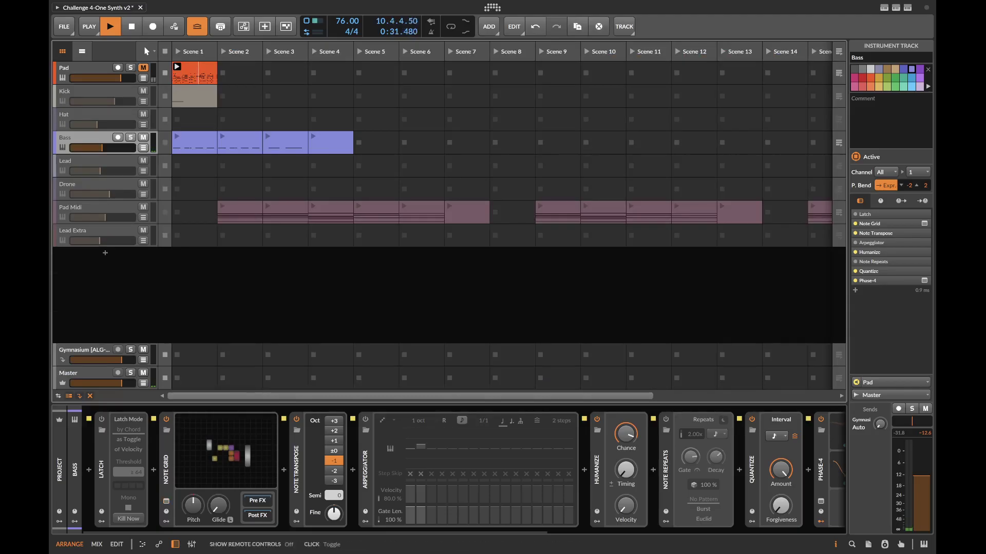
Step: Examine the Bass track's Note Transpose, Humanize and Quantize note effects
click(296, 424)
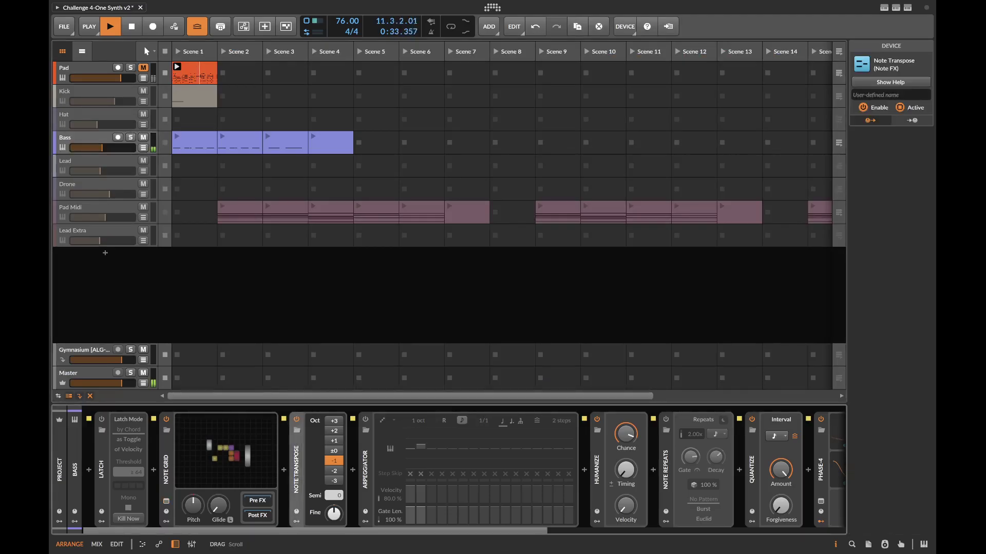
drag(308, 531, 433, 531)
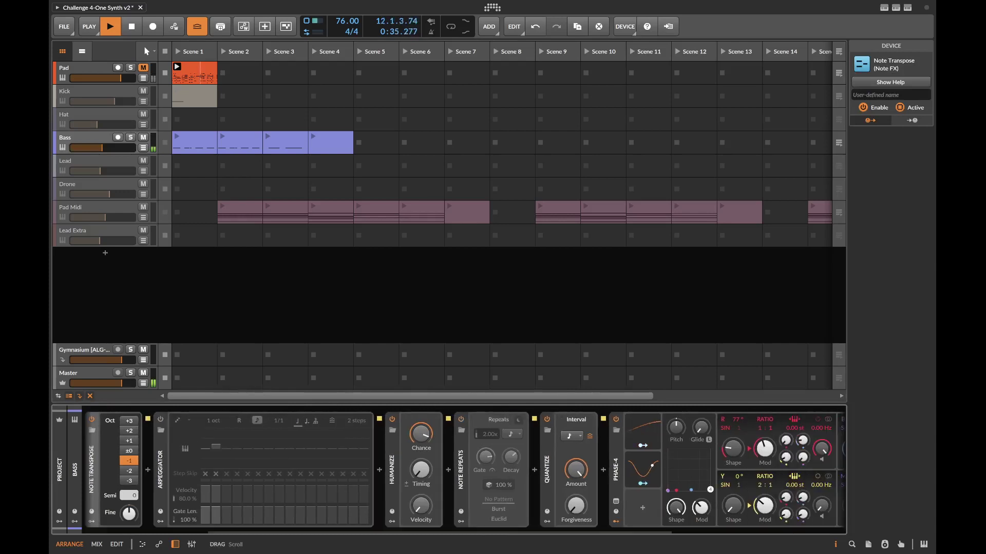
click(392, 469)
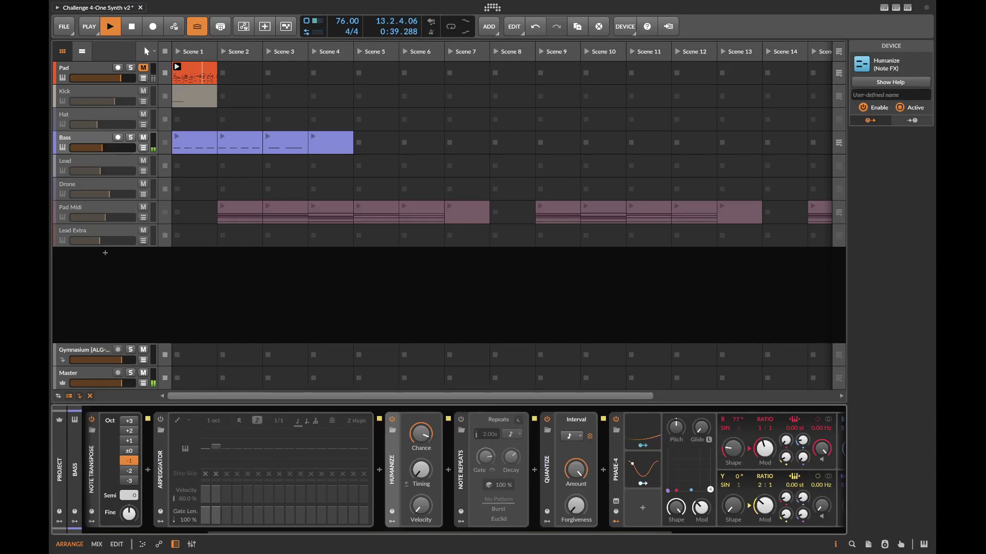
click(547, 469)
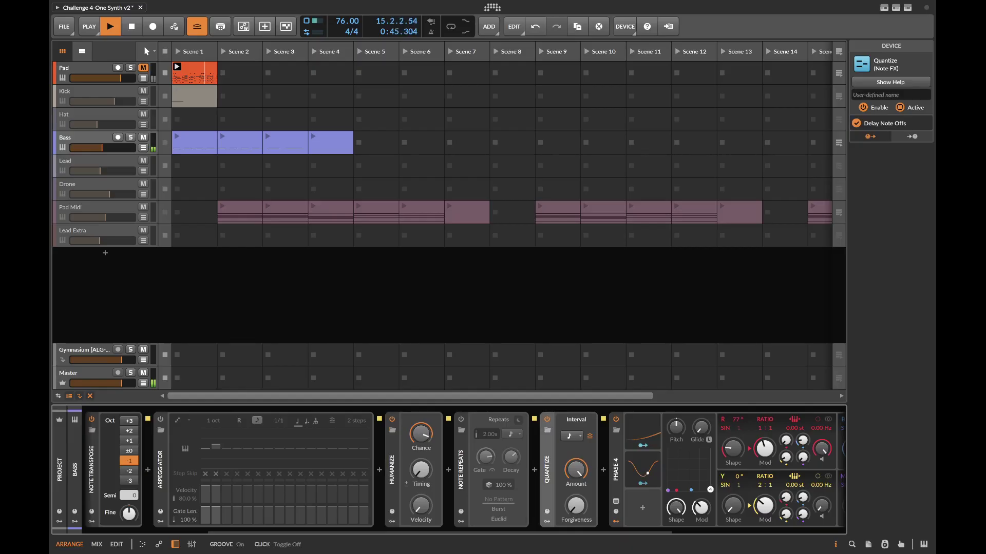
Step: Show the Bass Phase-4's FX chain and expand the Mid band chain of Multiband FX-3
drag(514, 532, 688, 532)
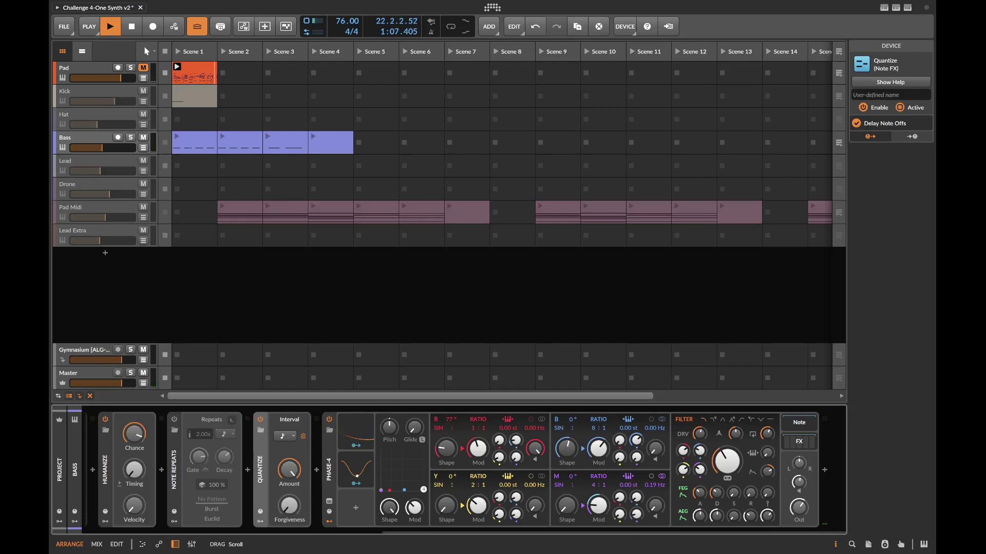
click(799, 442)
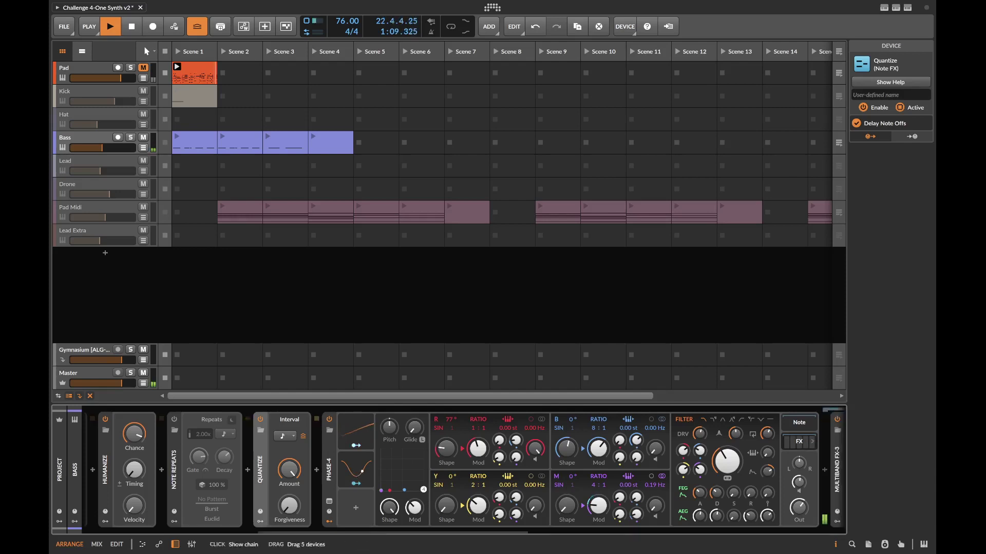
drag(452, 532, 613, 532)
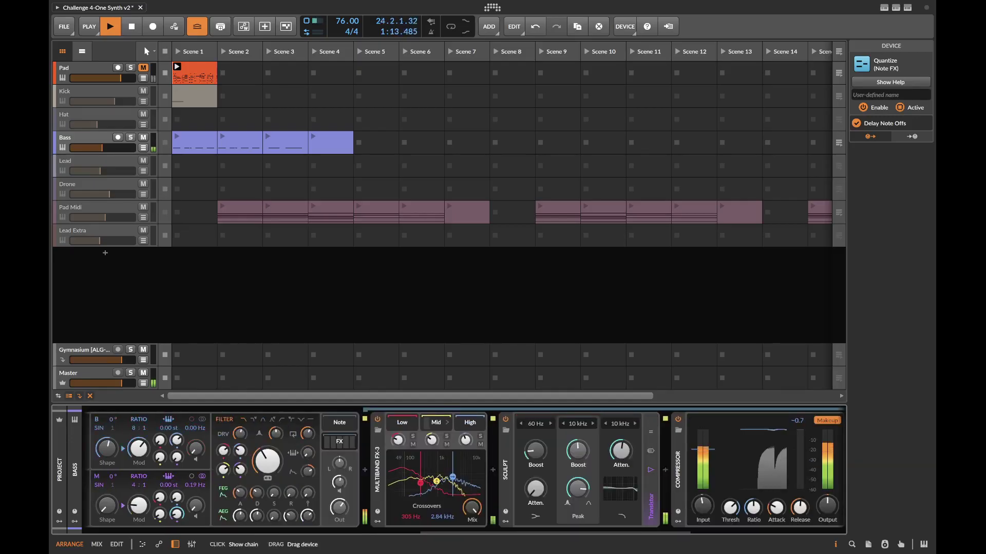
click(437, 423)
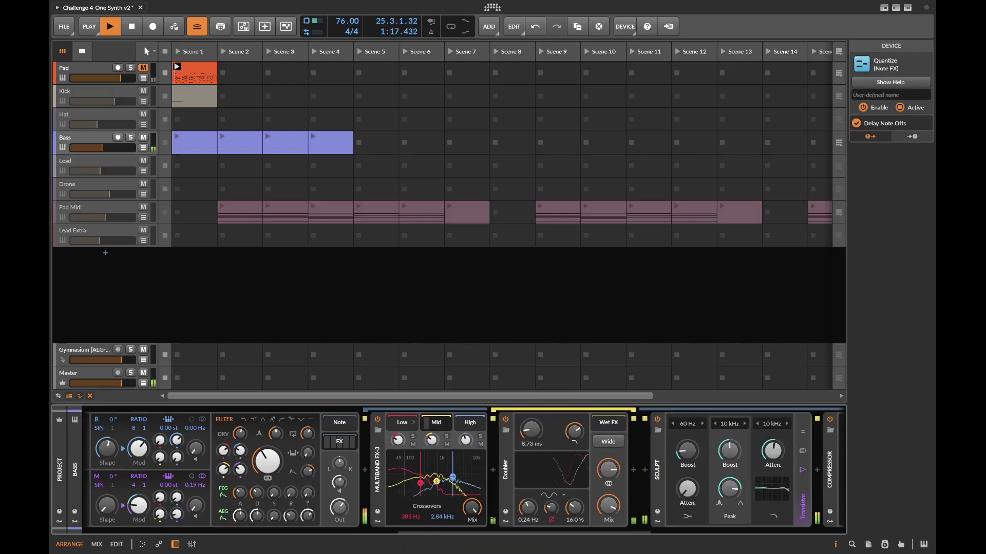
Step: Examine the rest of the Bass FX chain, including the patch inside Sidechain HQ Precision, and close its grid editor
drag(452, 531, 593, 532)
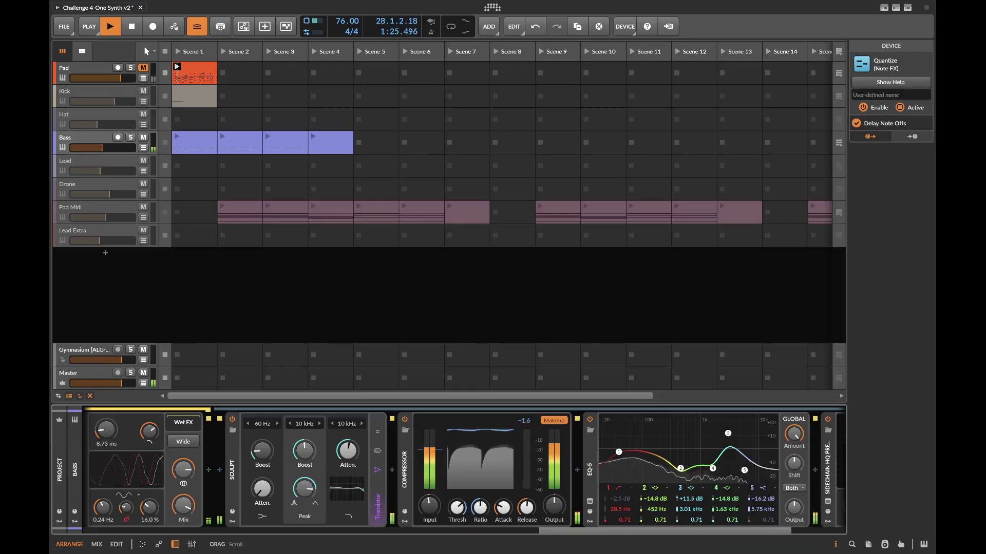
drag(664, 532, 720, 532)
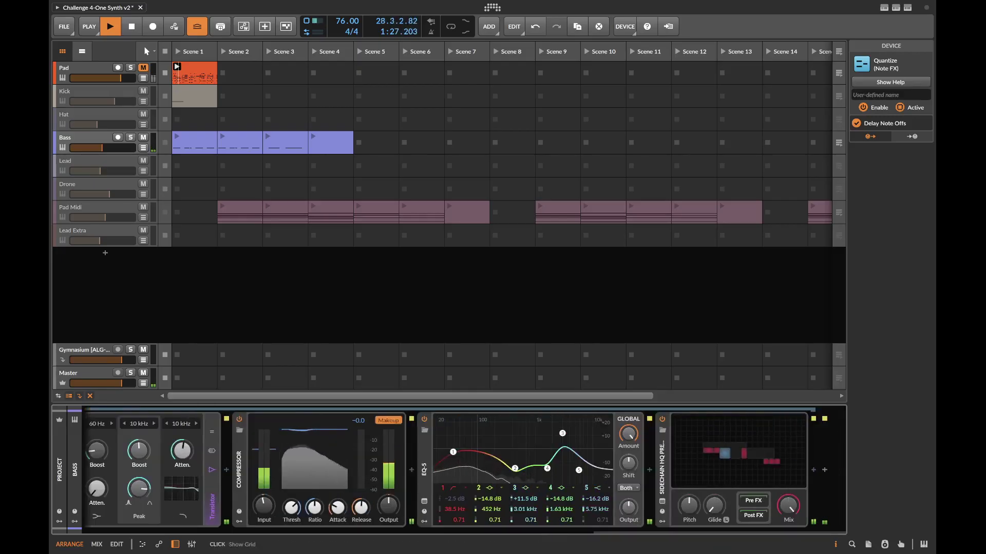
double_click(739, 454)
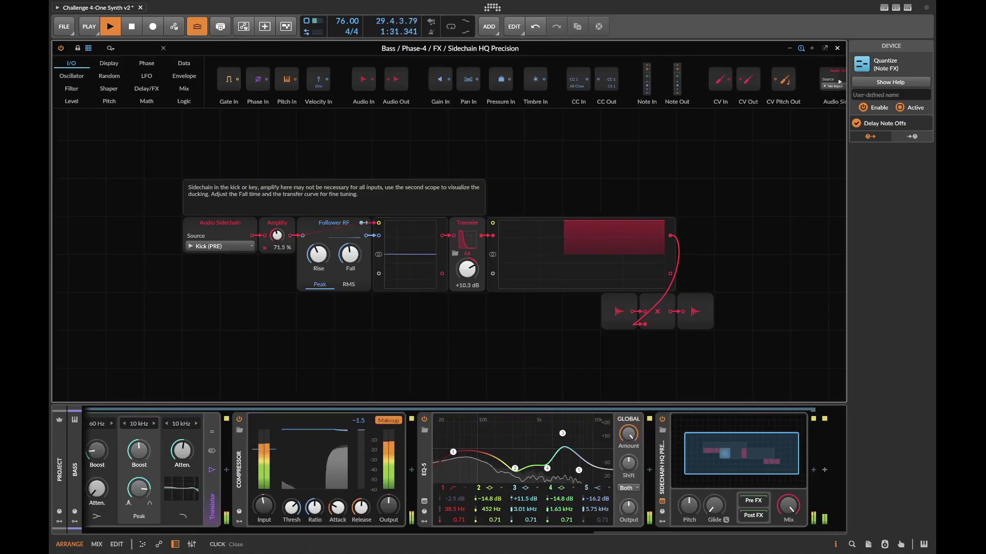
click(837, 48)
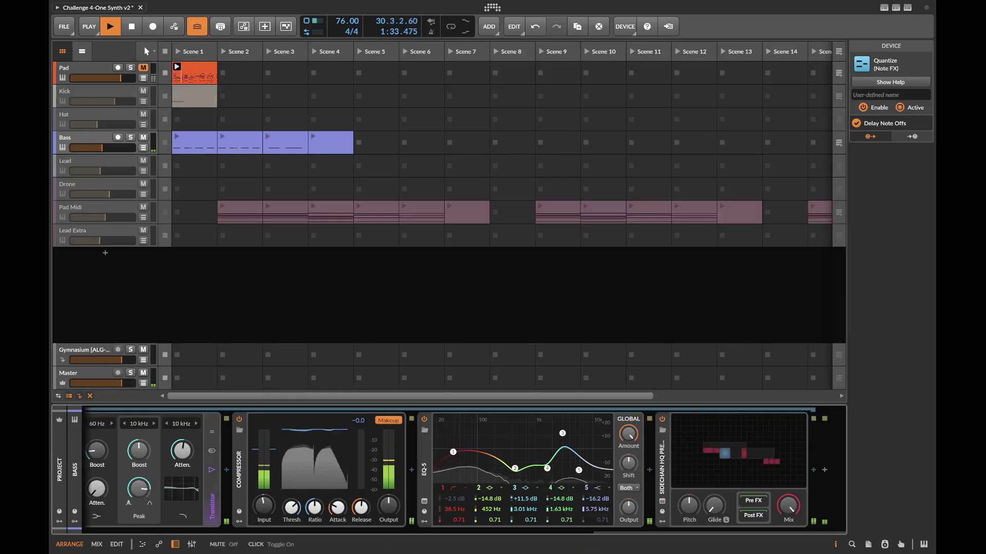
Step: Audition the Kick track by activating it during playback, then stop playback and deactivate the track
click(100, 92)
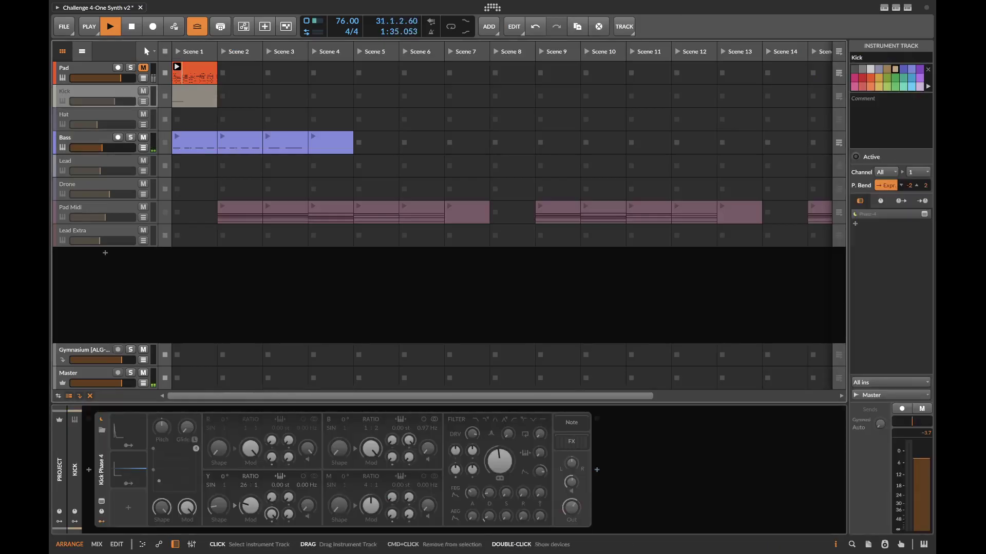
key(alt+a)
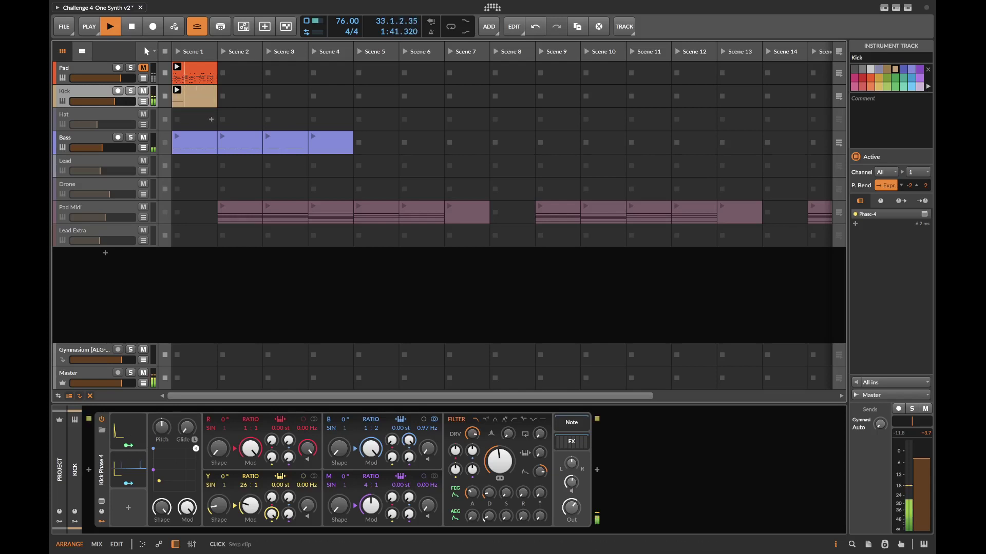
key(space)
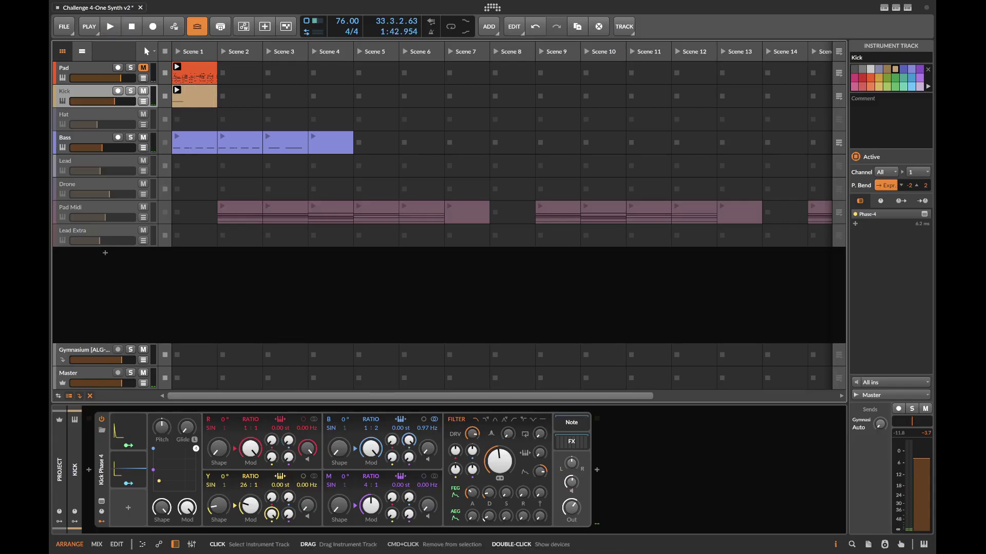
key(alt+a)
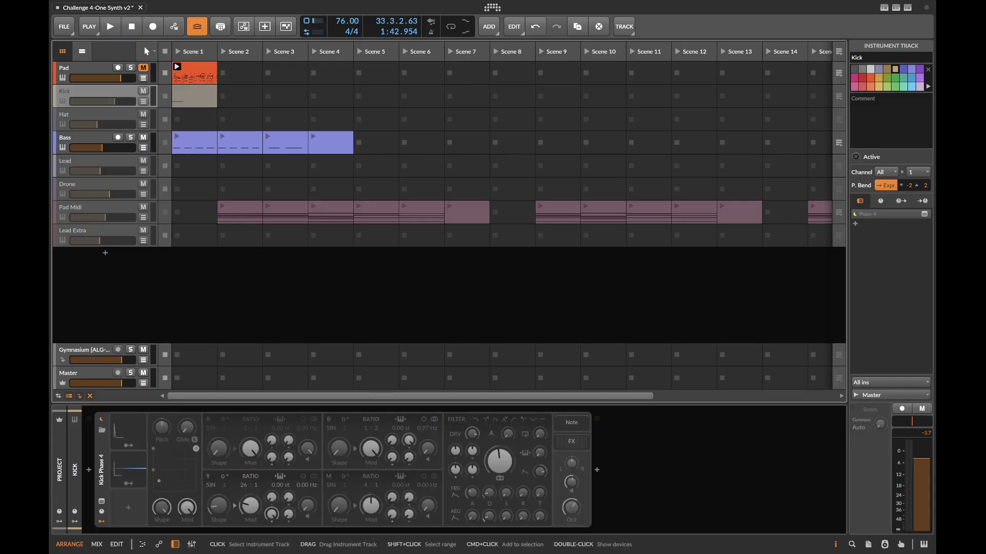
Step: Deactivate the Bass track, activate the Lead track and start playback
click(88, 137)
key(alt+a)
click(89, 161)
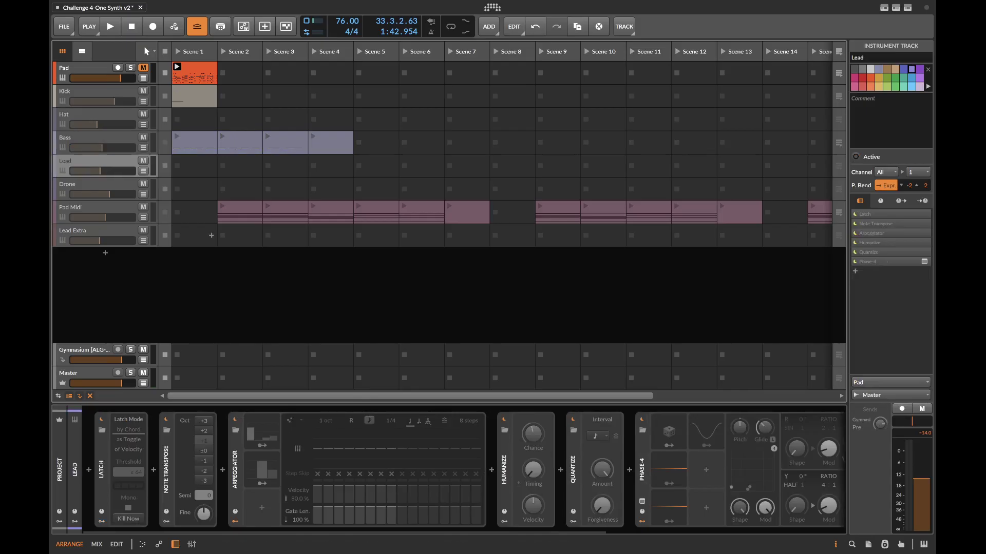
key(alt+a)
key(space)
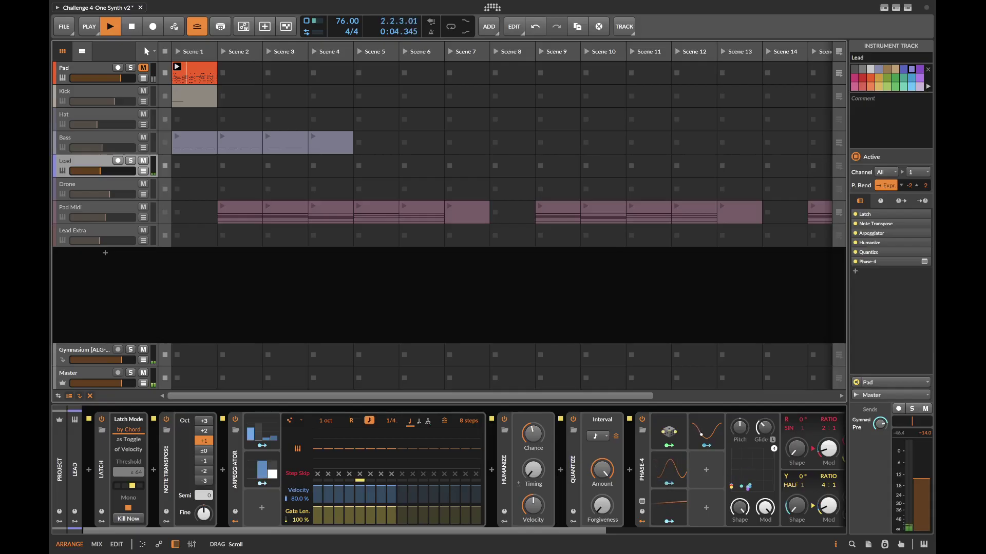
Step: Examine the Lead track's Latch, Note Transpose, Arpeggiator, Humanize and Quantize note effects and its Phase-4 synth
mouse_move(344, 531)
mouse_down()
mouse_move(381, 531)
mouse_move(344, 531)
mouse_up()
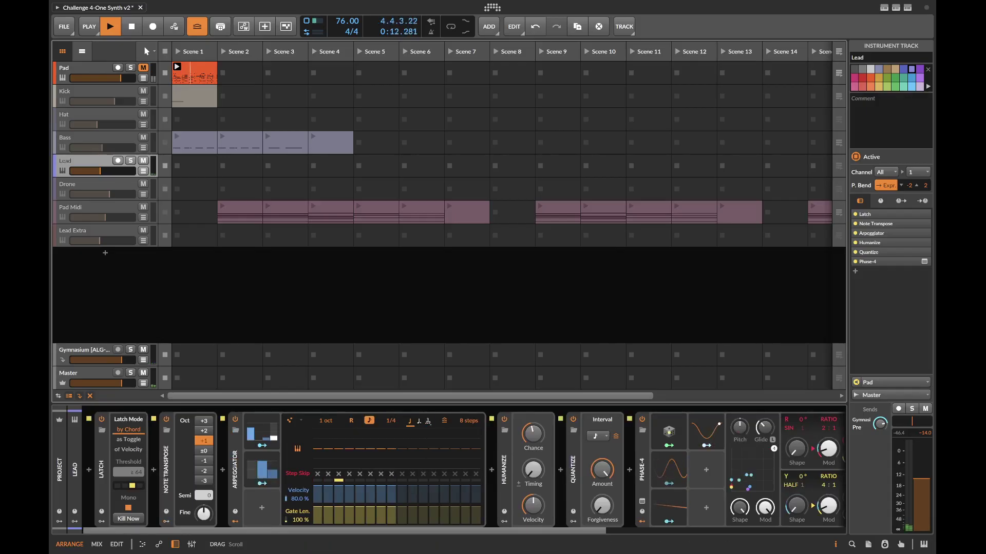
scroll(449, 472, right, 3)
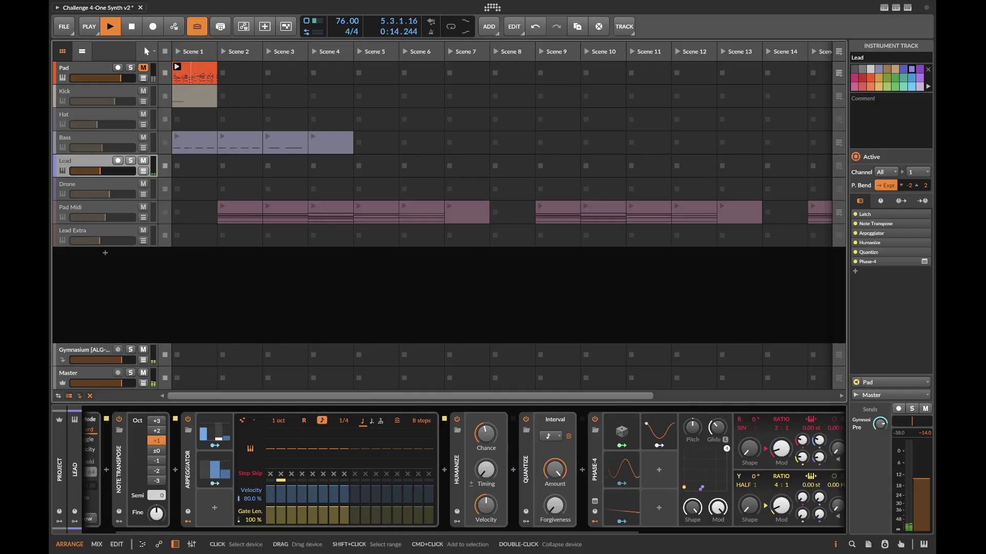
scroll(462, 472, right, 5)
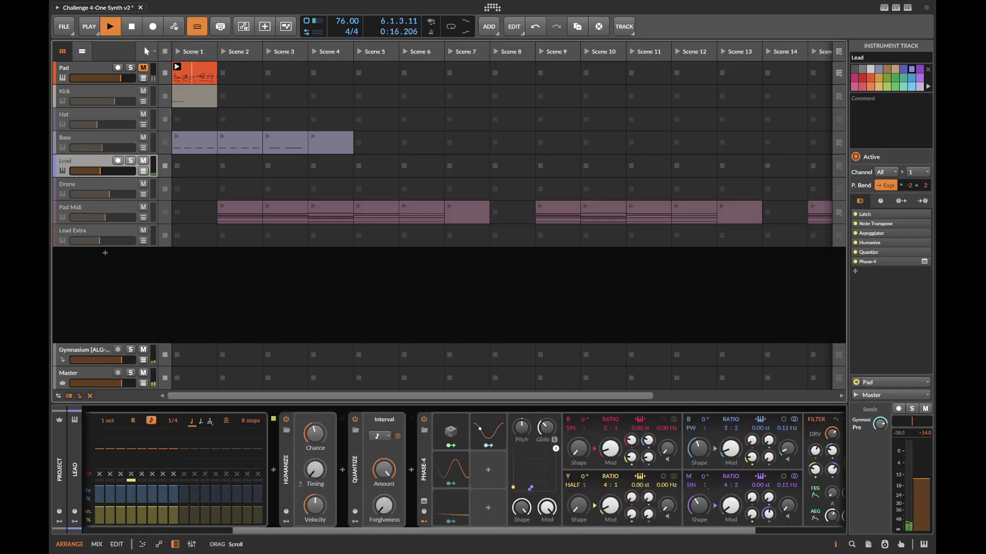
scroll(462, 472, right, 4)
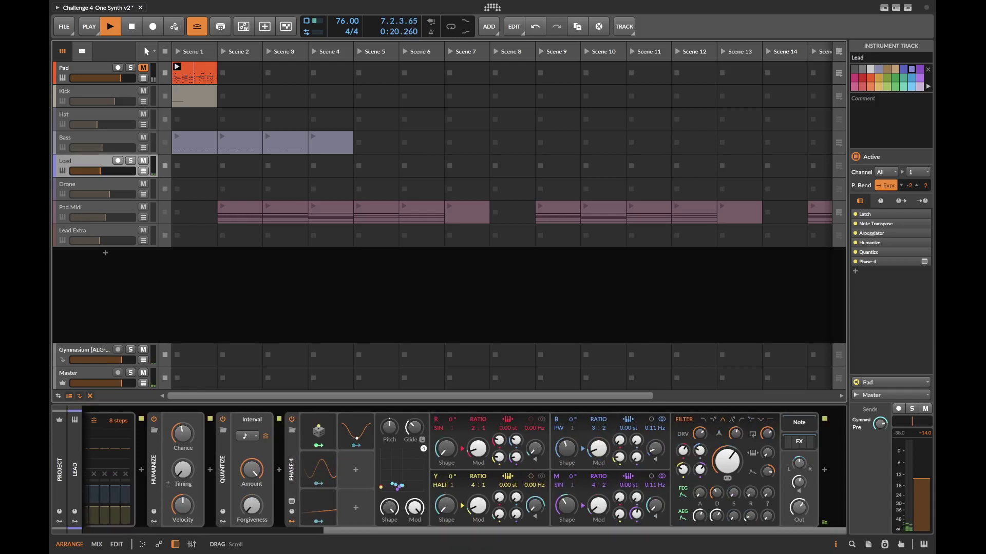
Step: Show the Lead Phase-4's FX chain and examine its Chorus+, Compressor, EQ-5 and Delay-2 devices
click(801, 442)
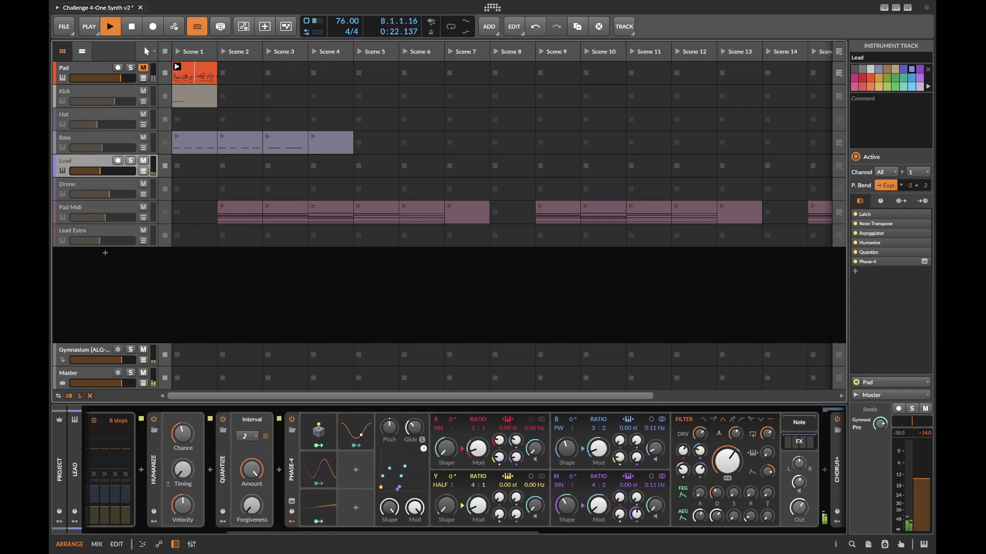
drag(482, 532, 712, 532)
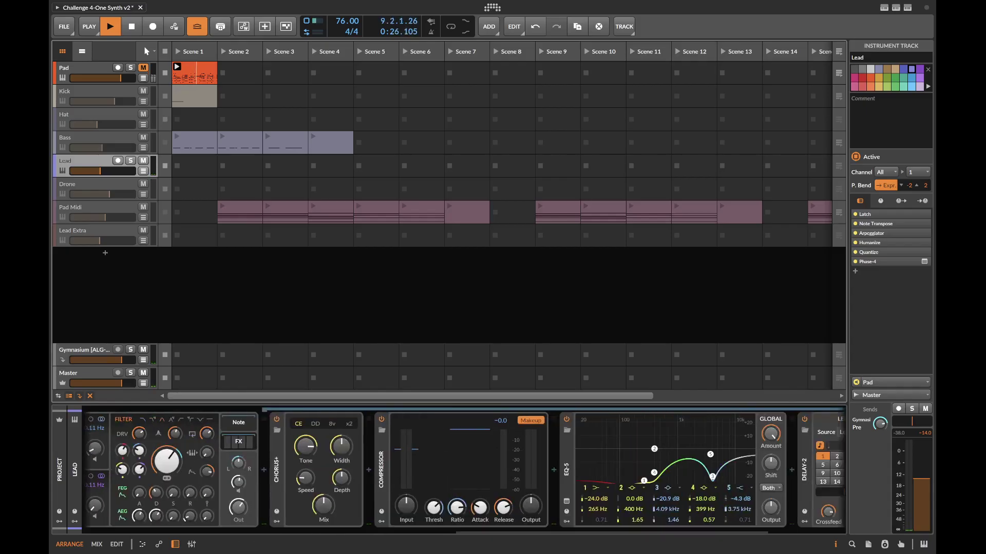
drag(641, 531, 720, 531)
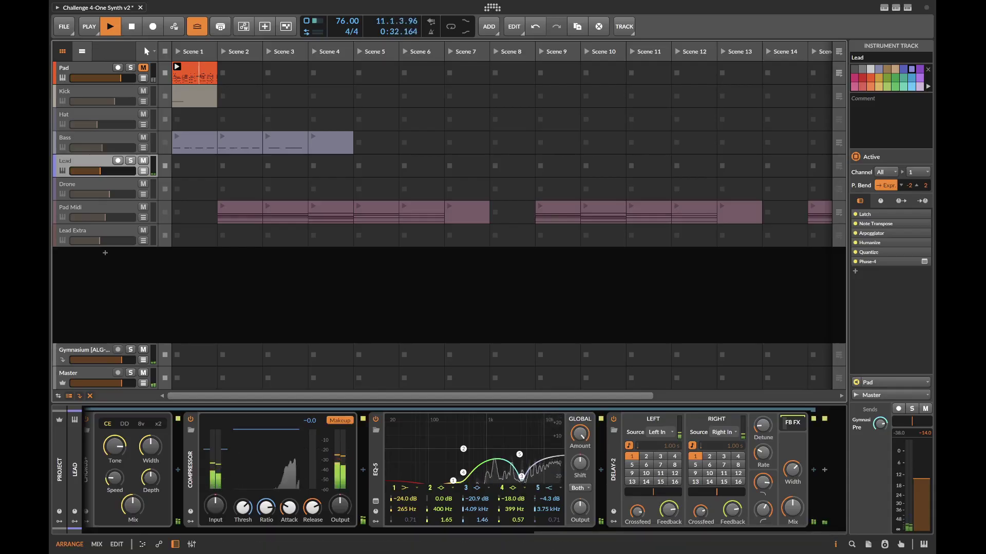
Step: Expand Delay-2's feedback FX and the Chain device inside it, and examine the two Pitch Shifters and the Reverb
click(792, 423)
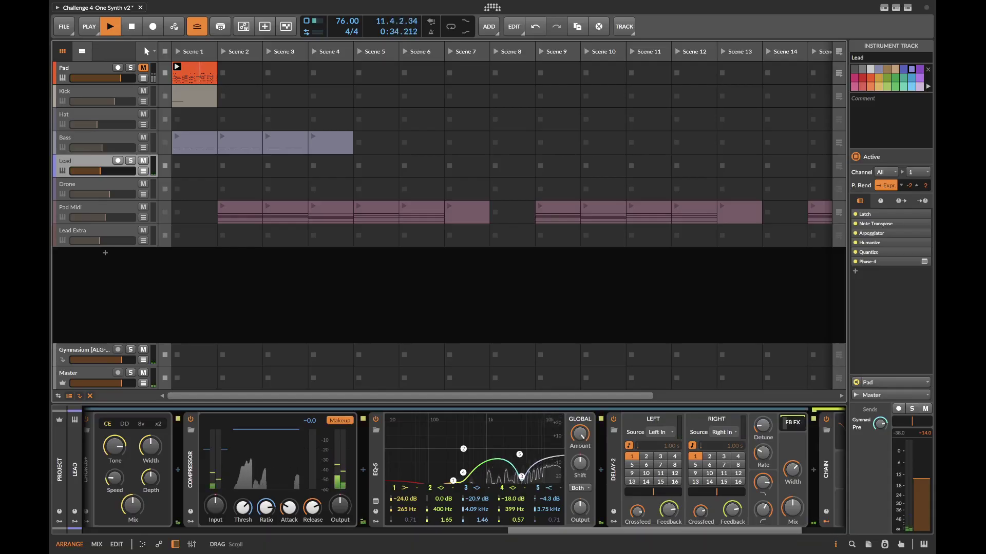
drag(739, 531, 784, 532)
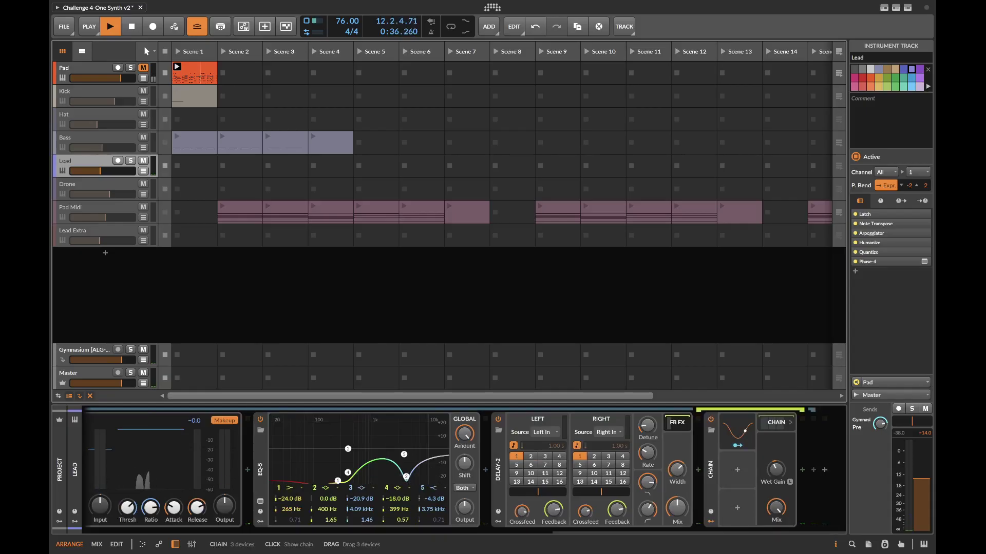
click(776, 423)
drag(673, 532, 735, 532)
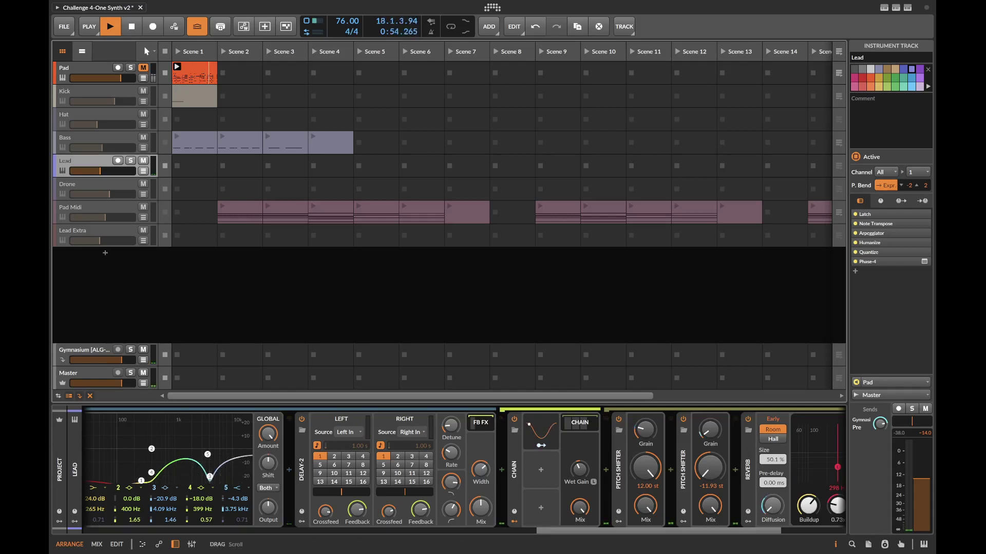
drag(634, 532, 660, 531)
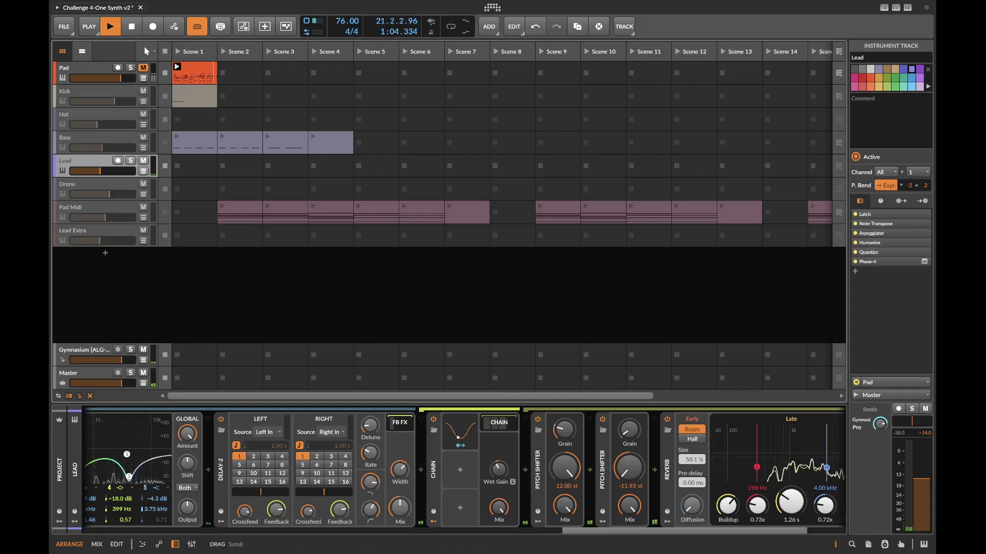
drag(684, 531, 723, 531)
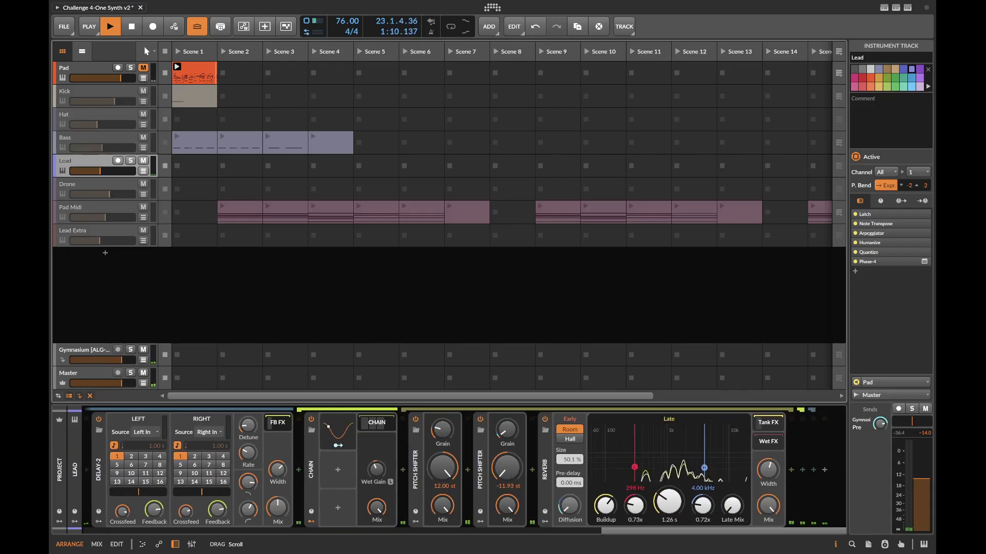
Step: Show the Reverb's Tank FX, examine the second Reverb nested inside it, and return to the Lead Phase-4
click(768, 422)
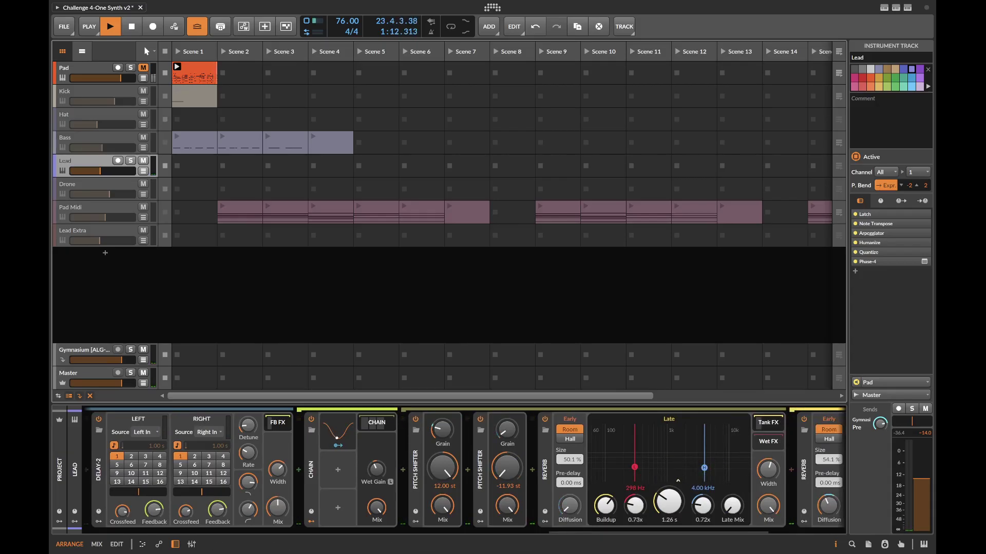
drag(718, 532, 775, 532)
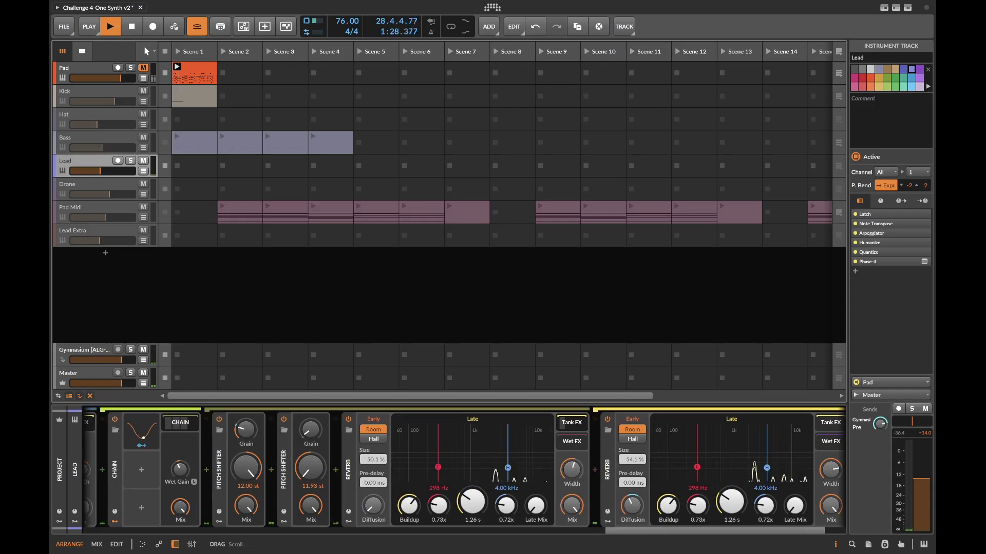
scroll(465, 467, right, 2)
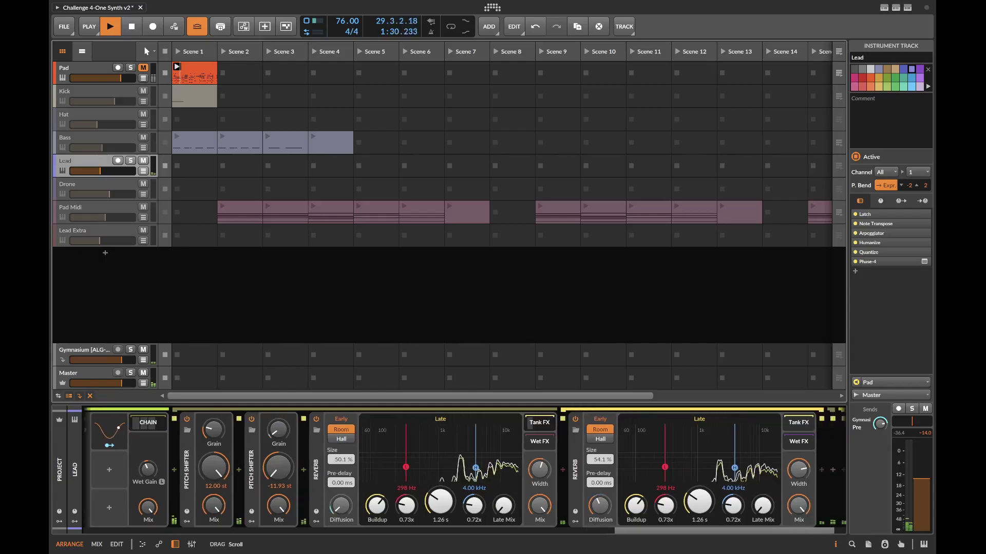
scroll(465, 468, left, 1)
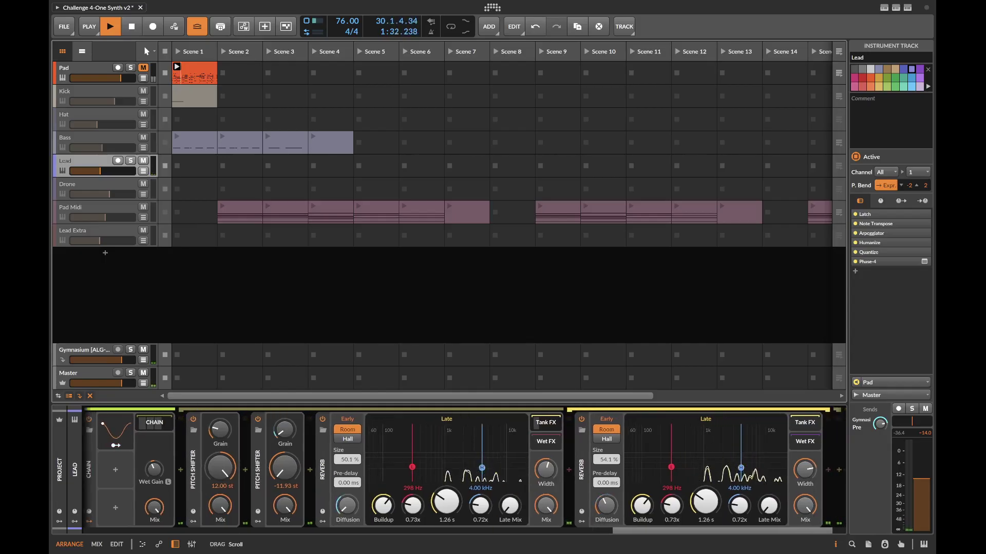
scroll(465, 470, left, 10)
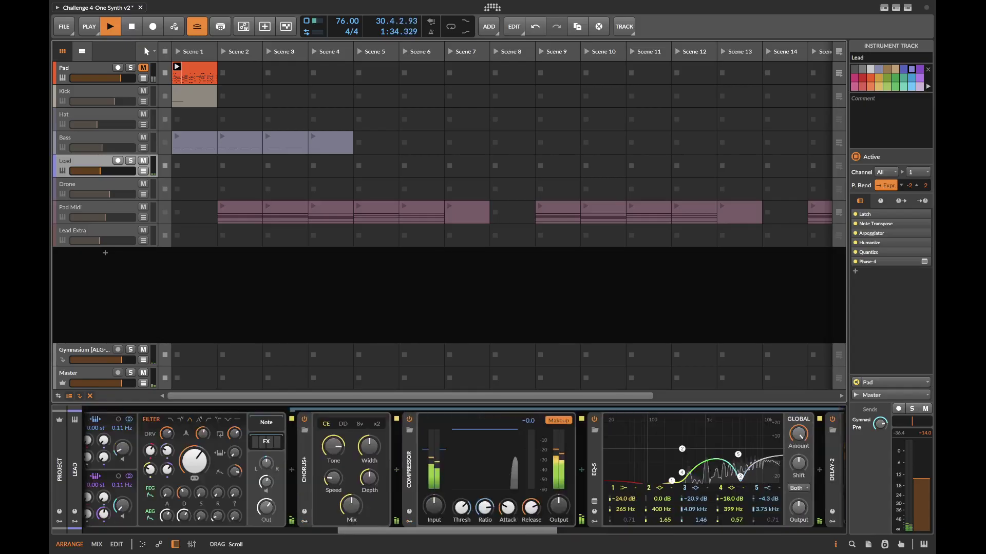
drag(293, 531, 292, 532)
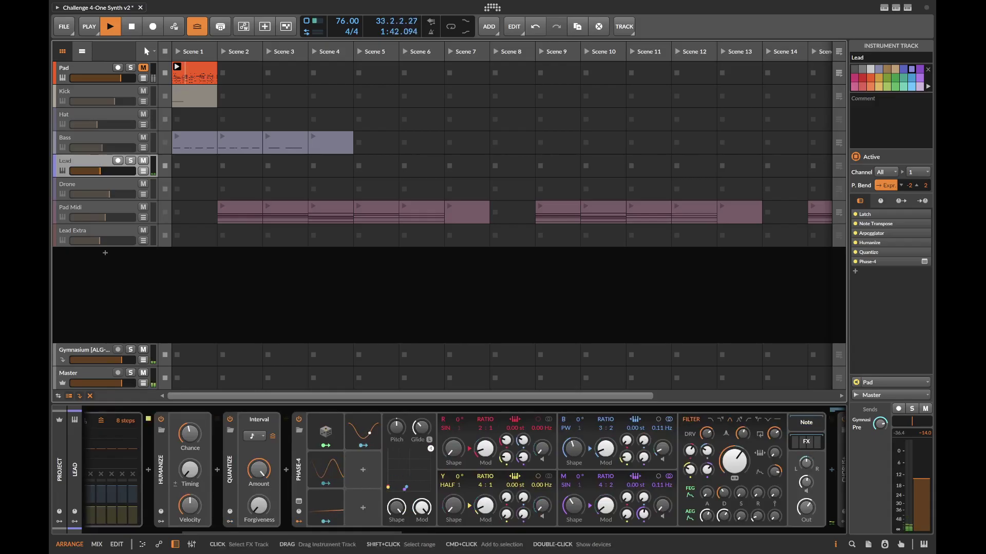
Step: Select the Gymnasium FX track, examine the grid patch inside LuxVerb 420, and close its grid editor
click(84, 350)
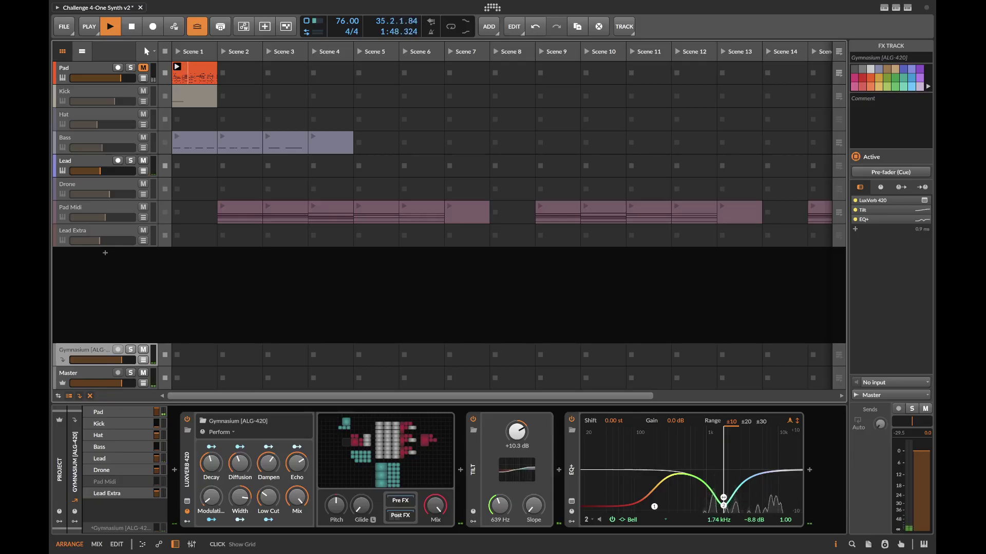
click(388, 451)
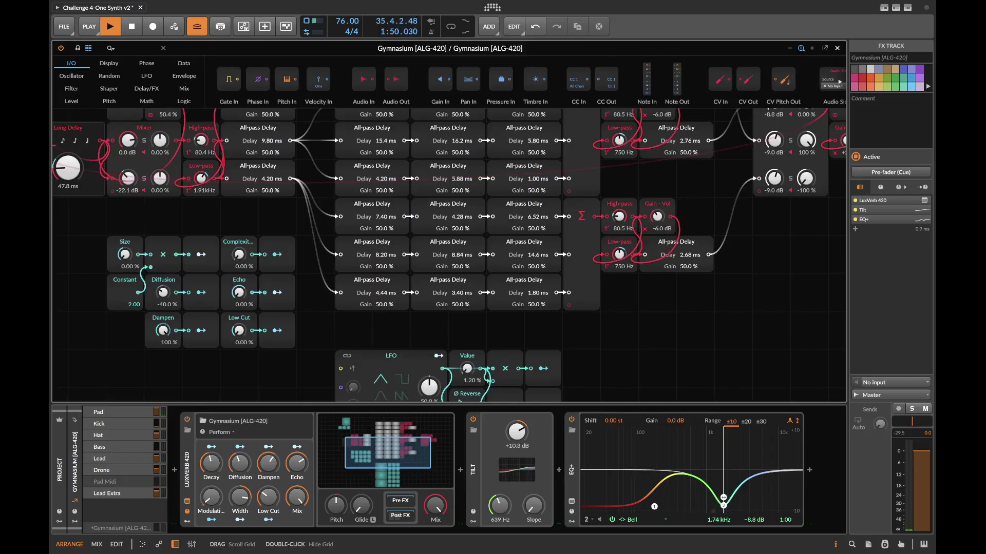
drag(316, 318, 363, 385)
drag(365, 246, 343, 253)
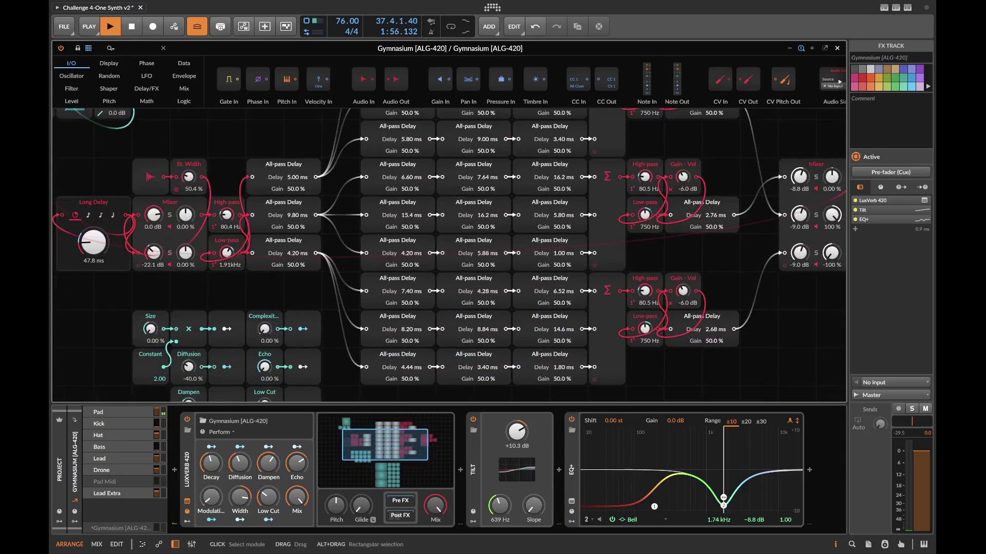
key(Escape)
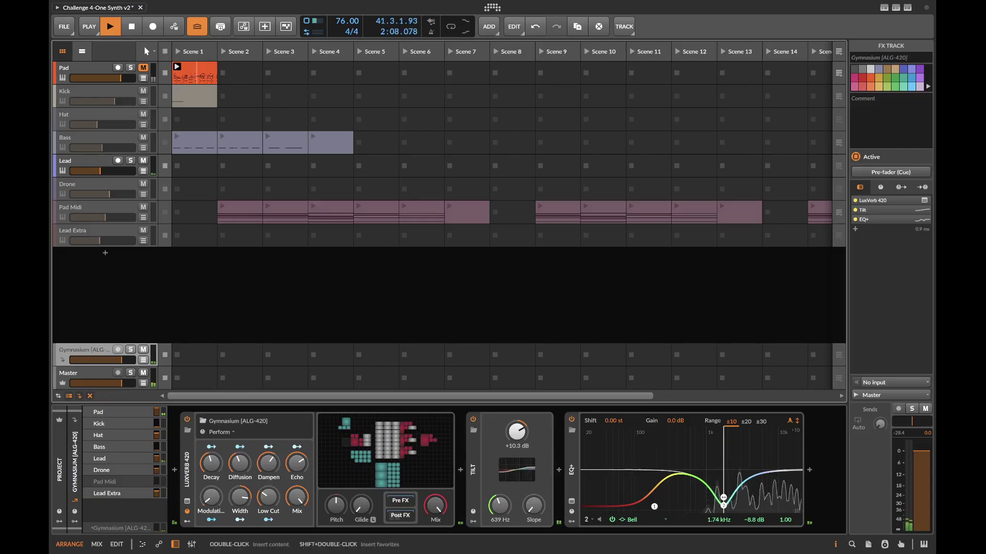
Step: Deactivate the Lead track and activate the Drone track in its place
click(85, 161)
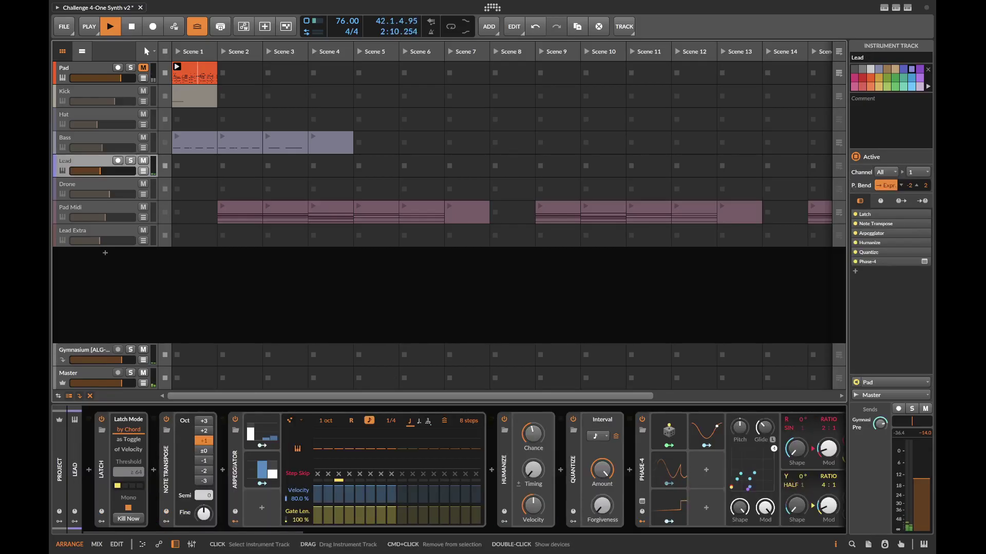
click(82, 185)
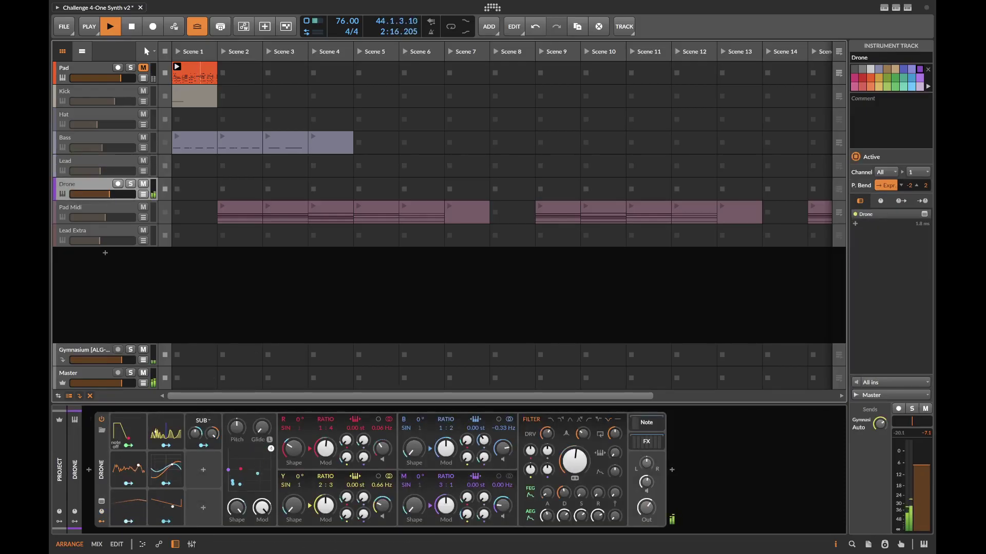
Step: Show the Drone synth's Note chain, examine its Note Grid patch, and close the grid editor
click(647, 423)
click(743, 452)
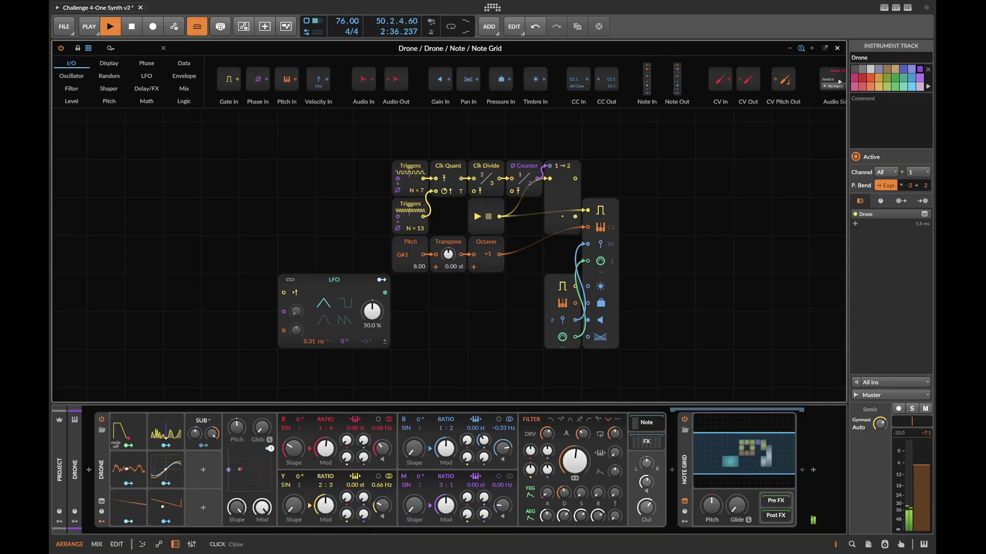
click(837, 48)
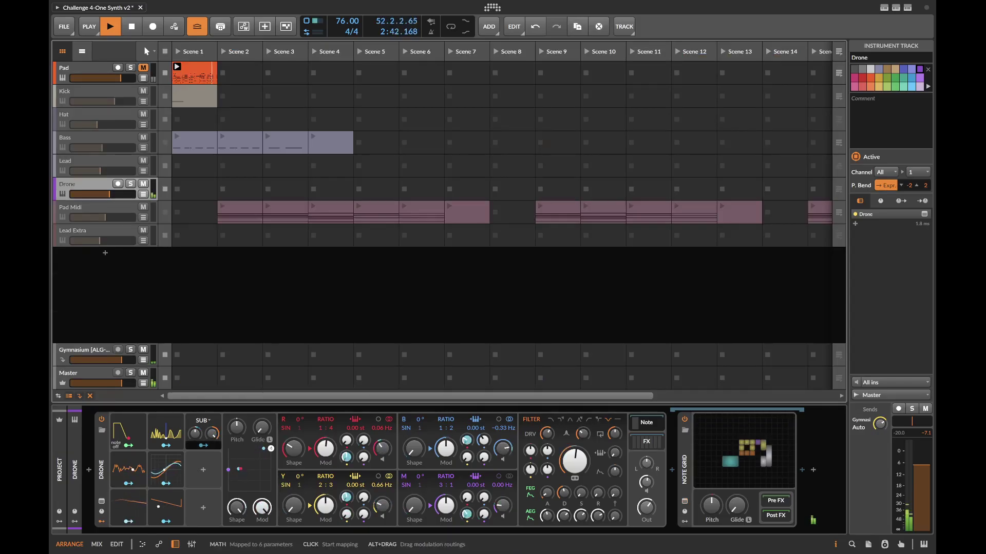
Step: Examine the Drone synth's Wavetable LFO, Beat LFO and AHD on Release modulators and their modulation targets
click(128, 470)
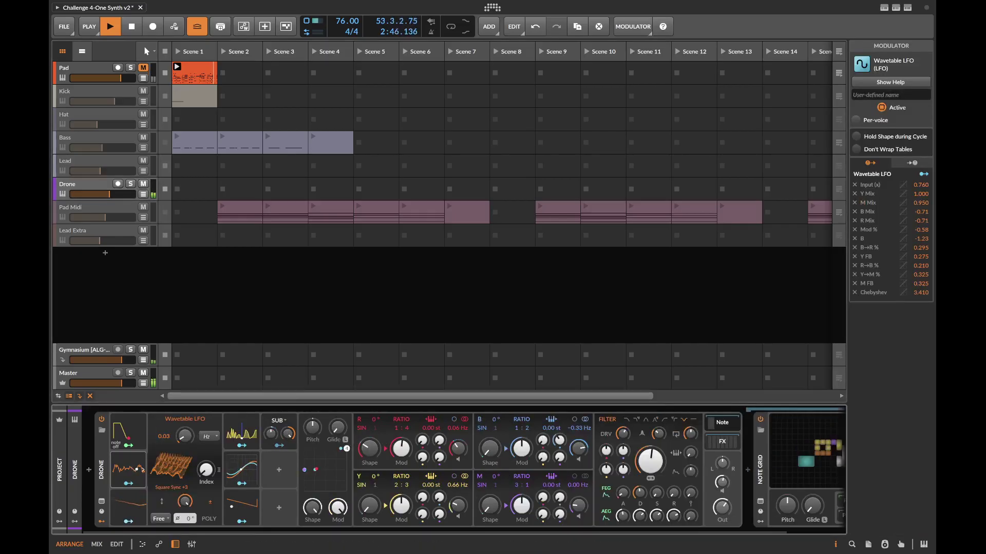
click(129, 505)
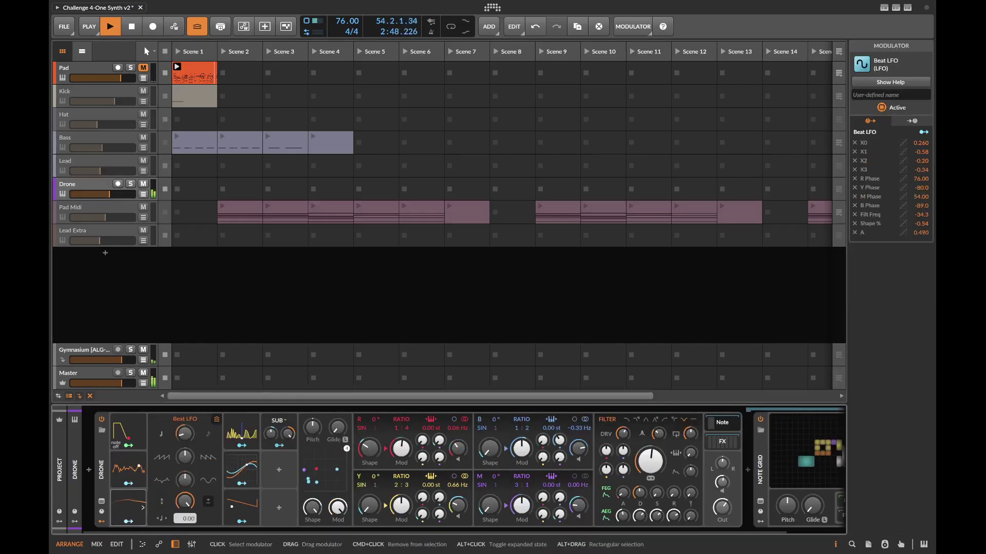
click(129, 431)
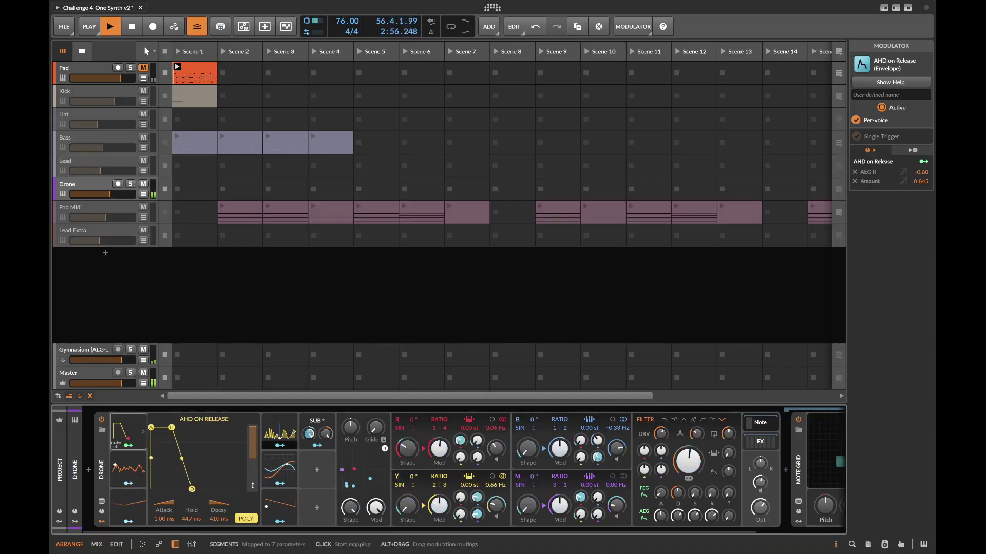
Step: Examine the Drone synth's Segments, Polynom and Math modulators and their modulation targets
click(279, 446)
click(279, 446)
click(292, 433)
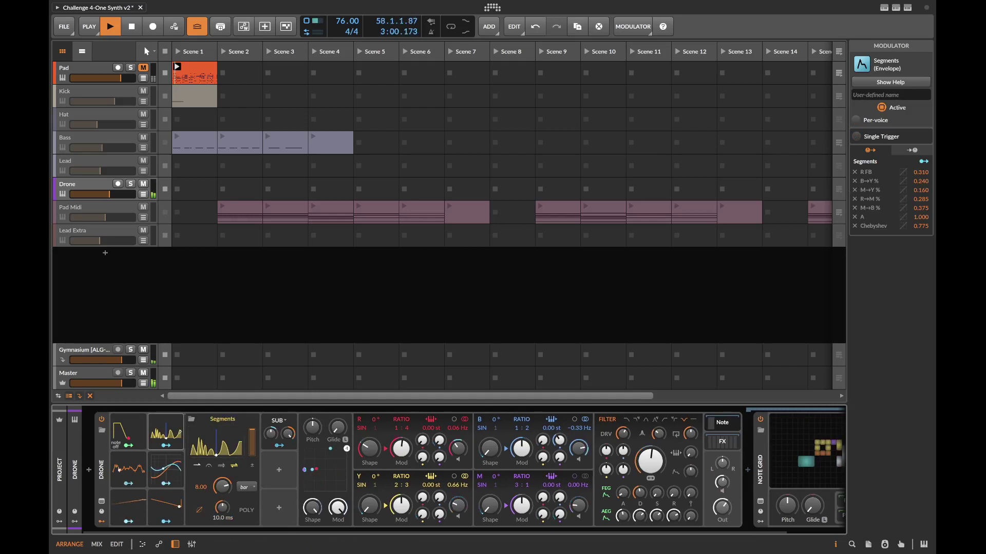
click(166, 469)
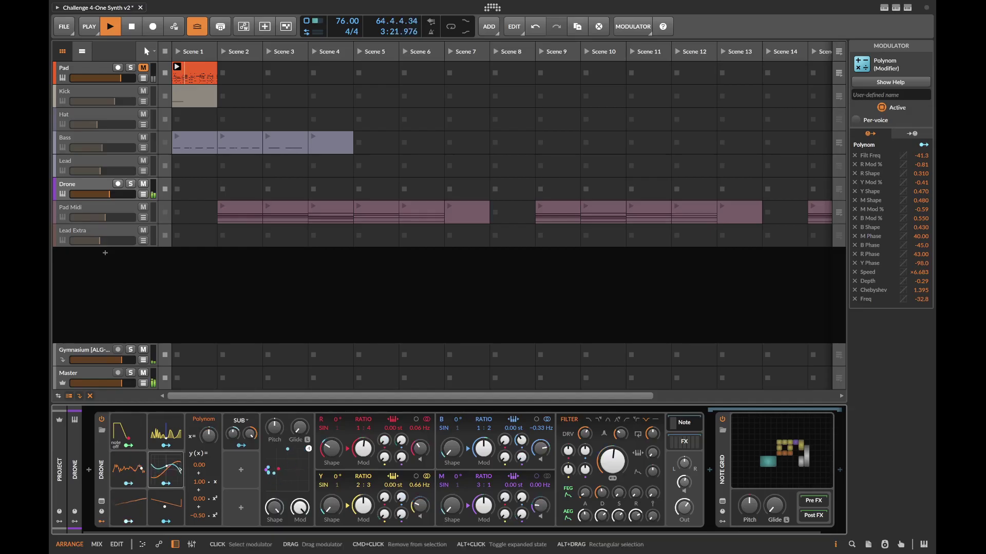
key(Delete)
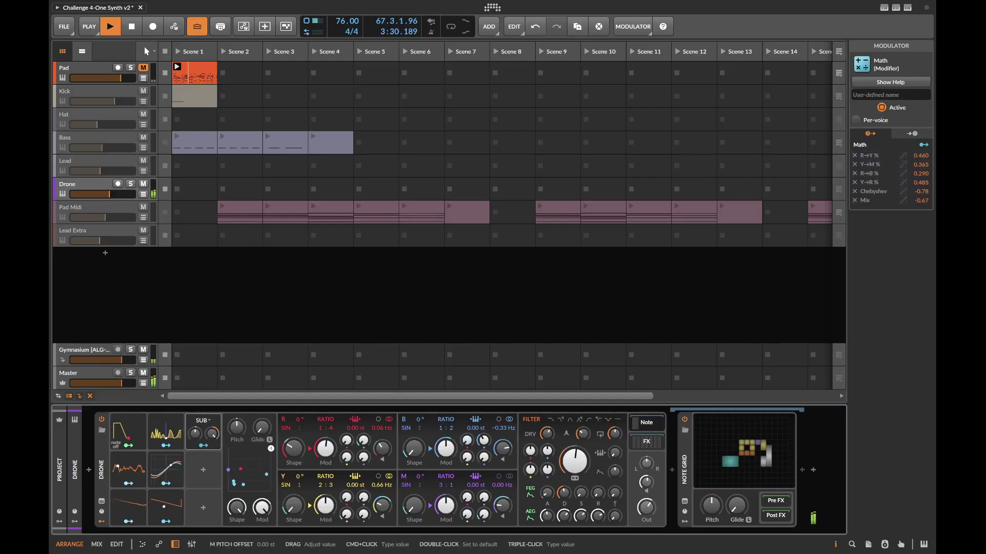
Step: Hide the Drone synth's Note chain, show its FX chain and examine the Filter+ and Phaser+ devices
click(646, 422)
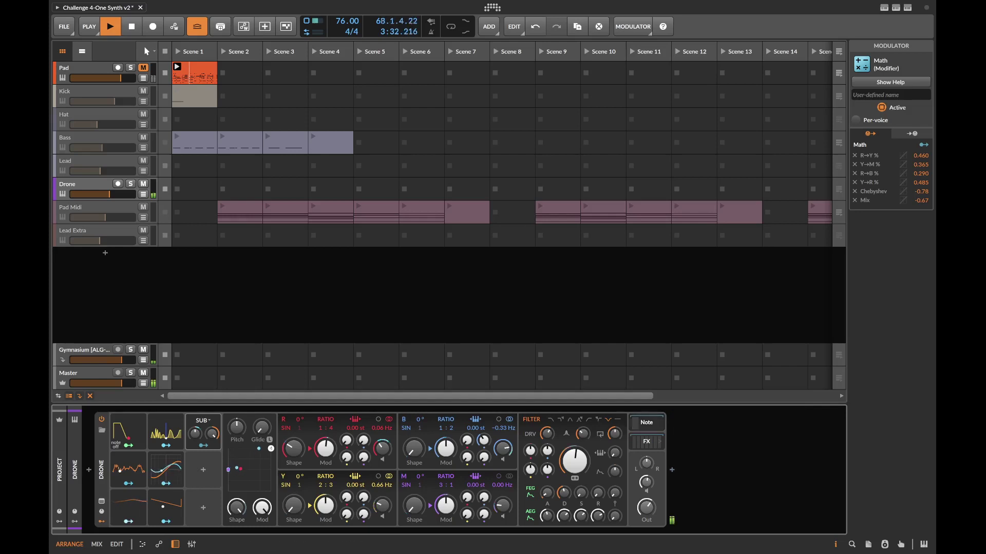
click(646, 442)
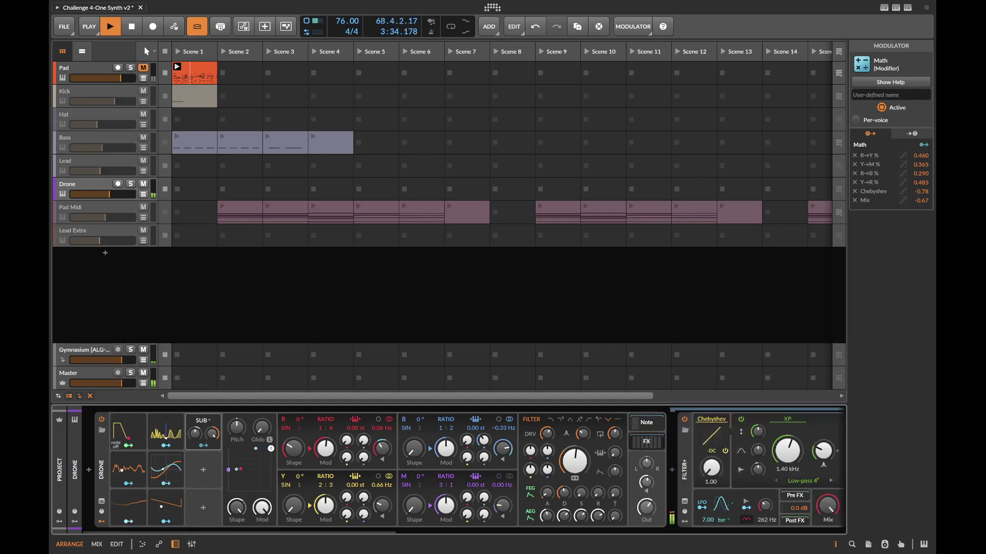
drag(308, 532, 430, 532)
drag(377, 532, 493, 532)
Step: Examine the Bit-8 nested in the Chain device of Delay-2's feedback FX, and hide that feedback chain
click(530, 423)
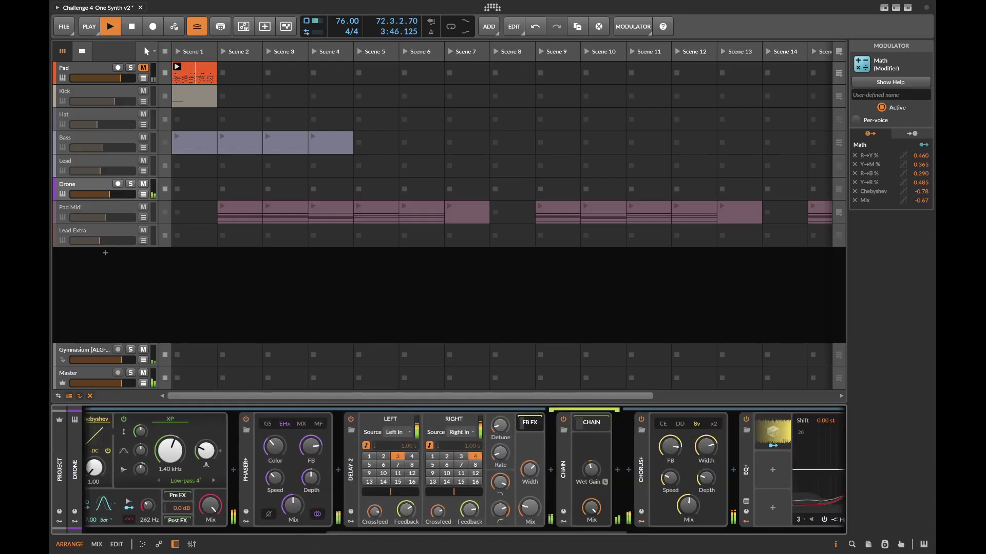
click(591, 423)
click(591, 423)
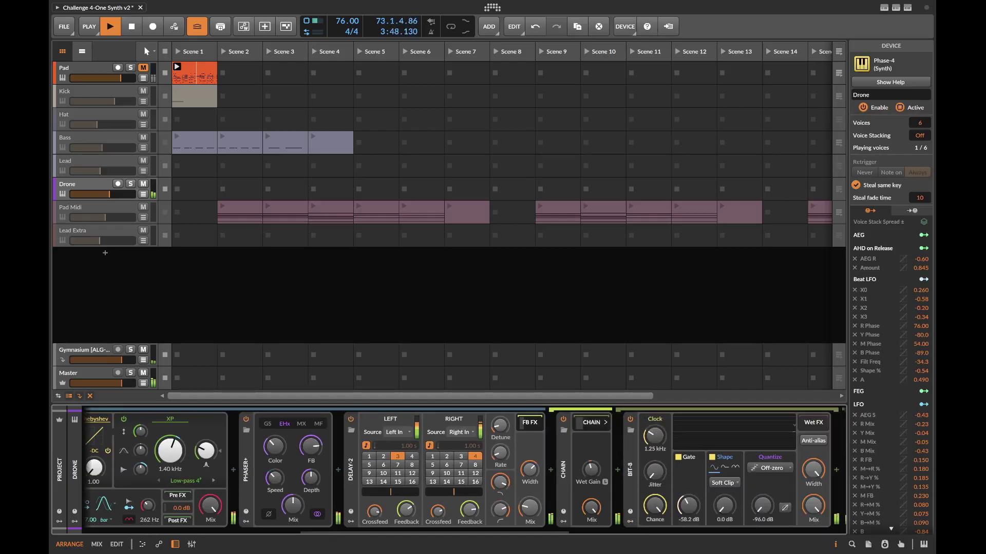
click(591, 423)
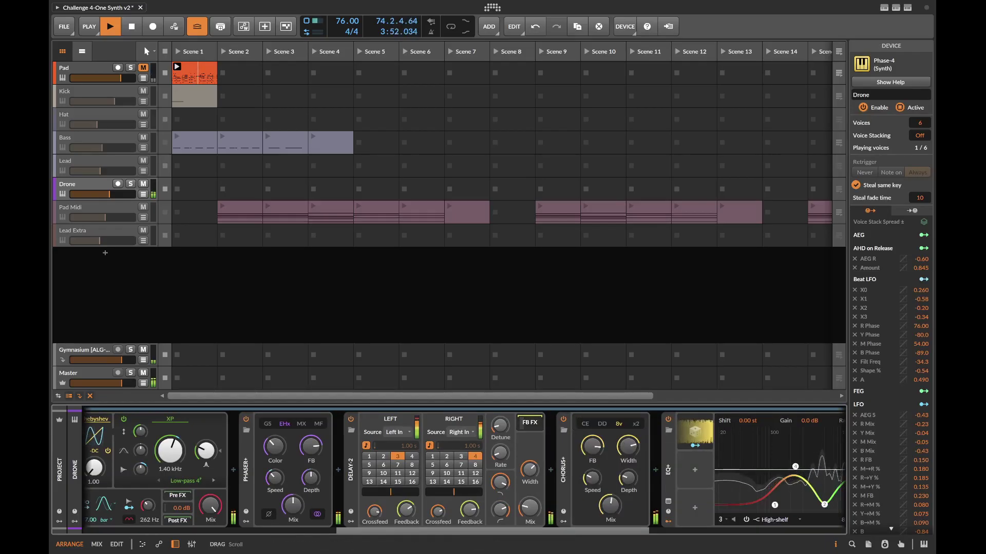
Step: Examine the Chorus+, EQ+, Filter and Delay+ devices in the Drone's FX chain and return to its synth
scroll(465, 470, right, 5)
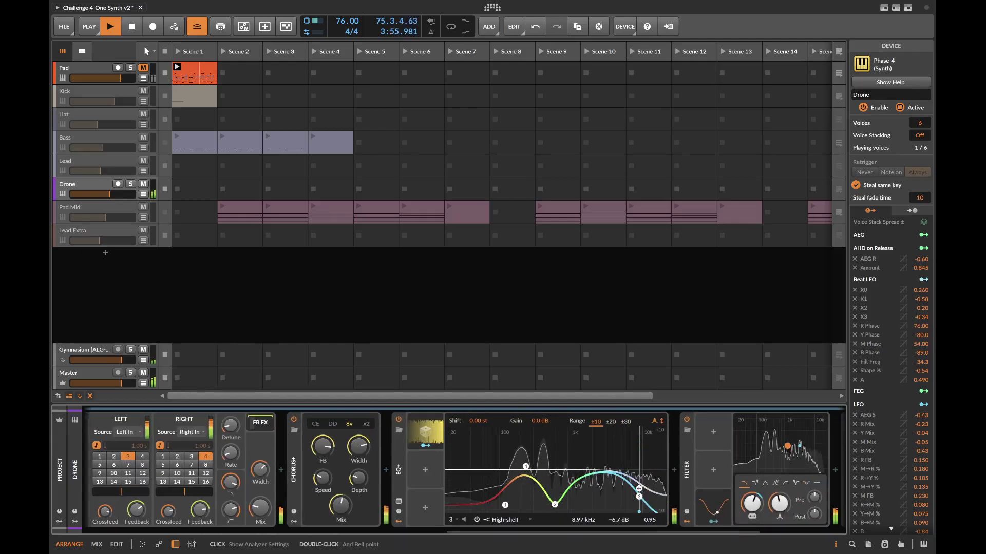
scroll(465, 470, right, 4)
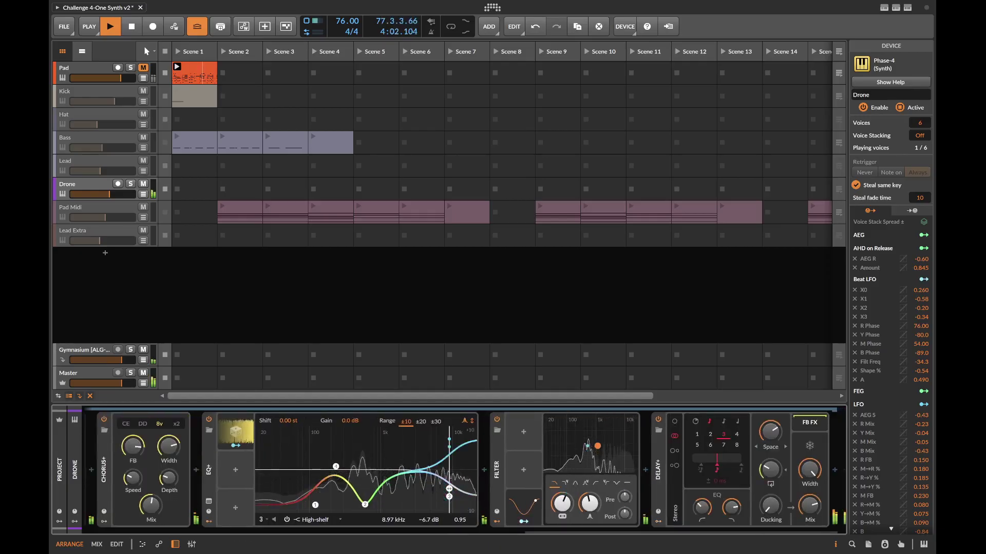
drag(683, 531, 692, 532)
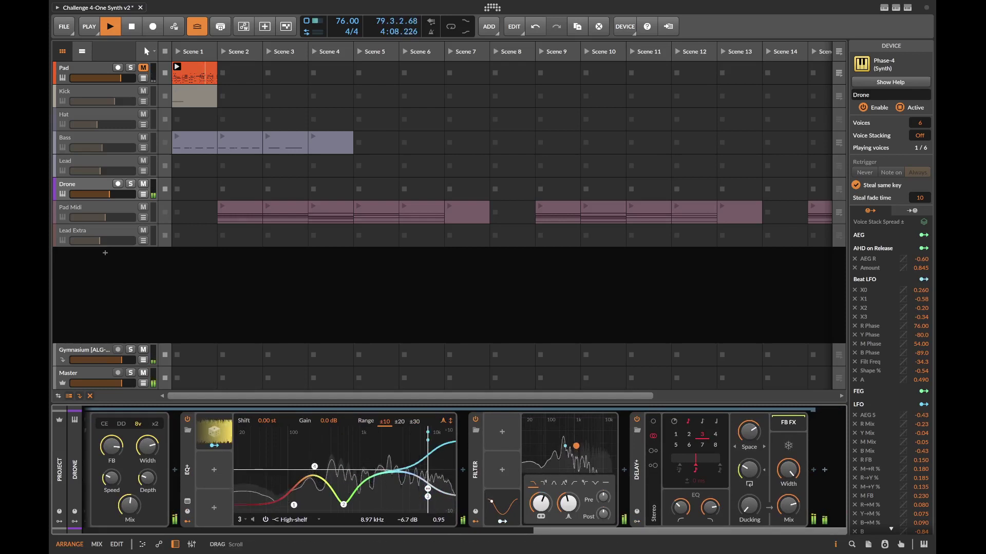
drag(692, 531, 241, 531)
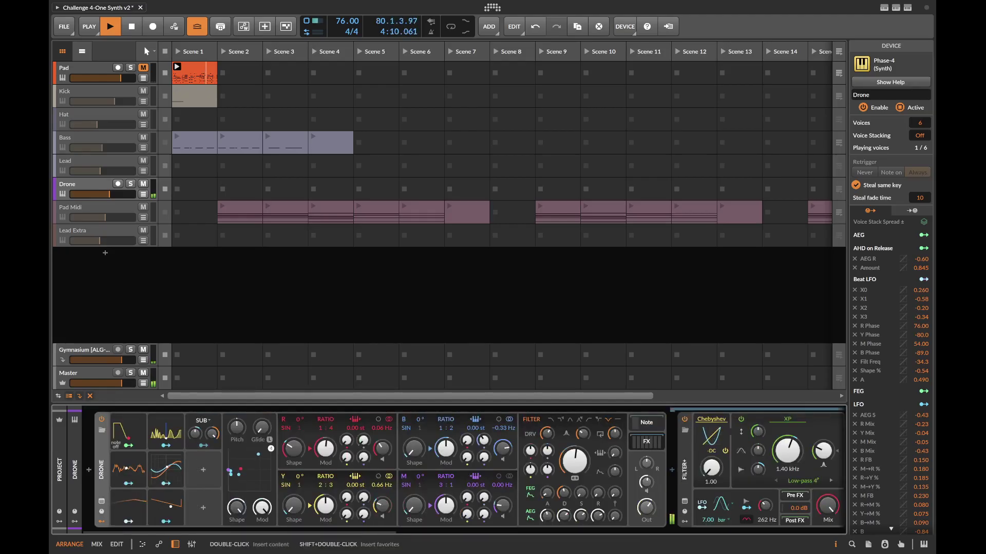
Step: Deactivate the Drone track and activate the Lead Extra track in its place
click(82, 185)
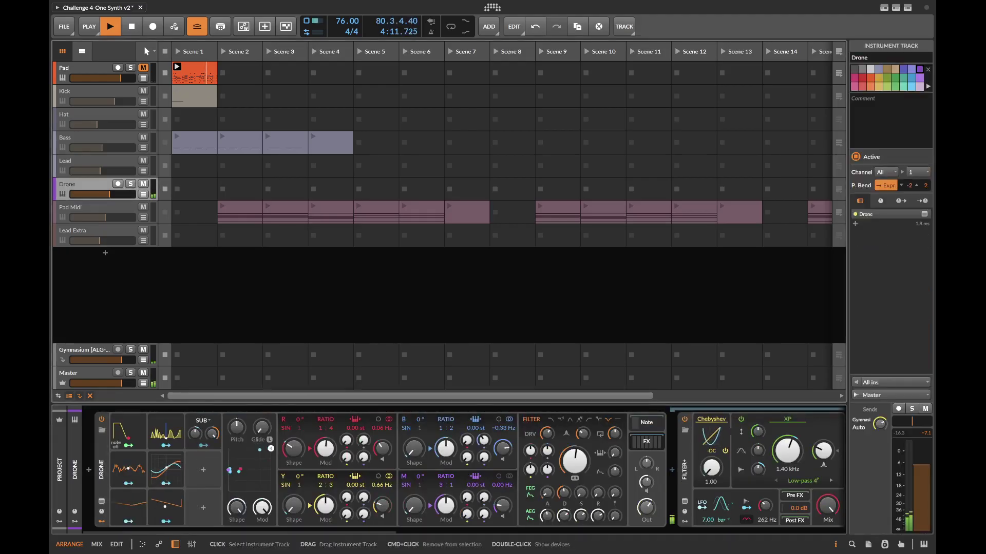
key(alt+a)
click(82, 207)
click(82, 233)
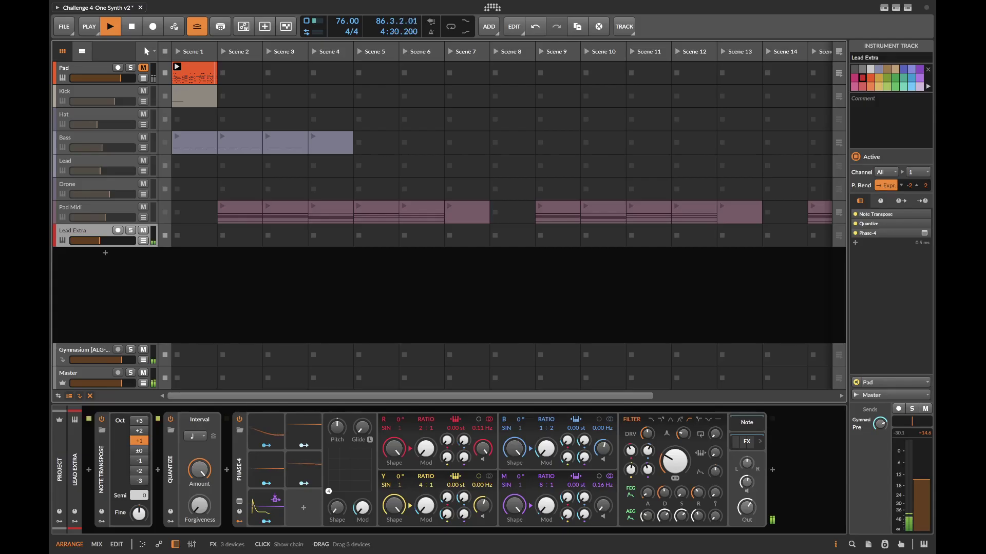
Step: Show the Lead Extra synth's FX chain and examine the track's Note Transpose, Quantize and Phase-4 devices
click(747, 442)
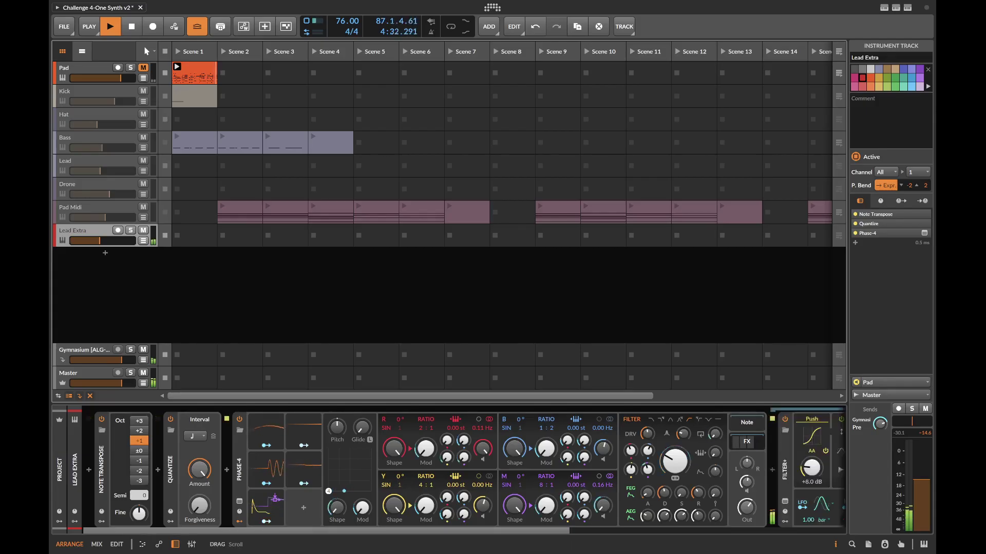
scroll(462, 470, right, 5)
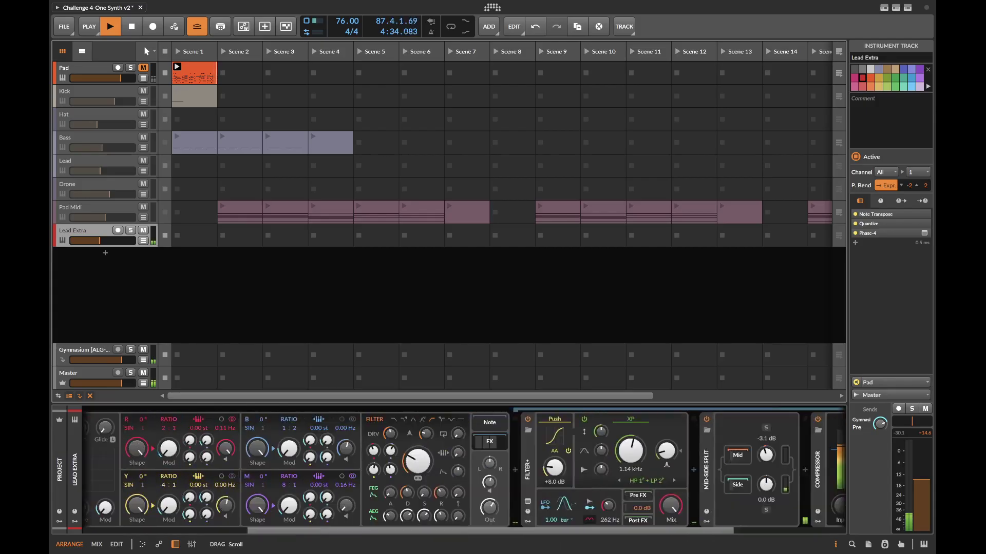
scroll(462, 469, left, 4)
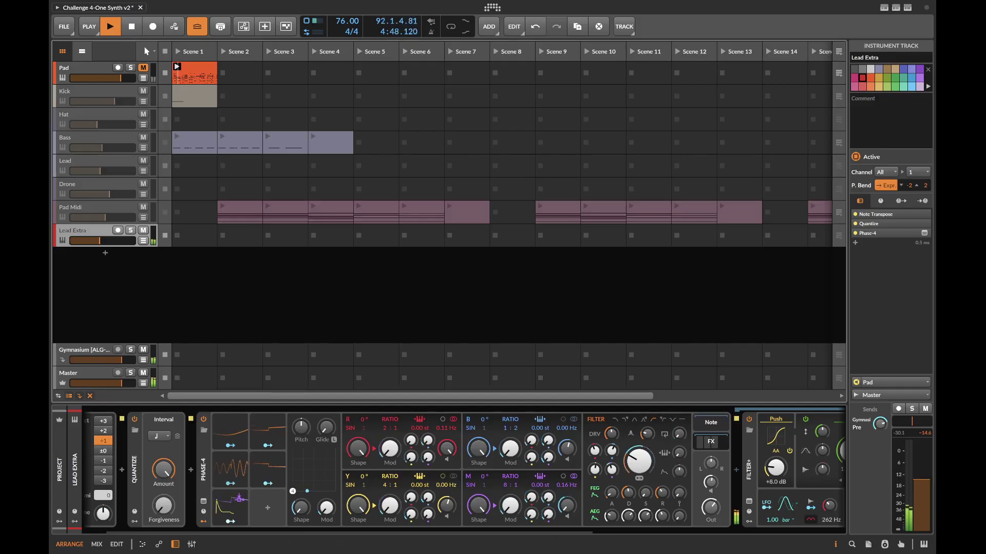
drag(349, 532, 388, 531)
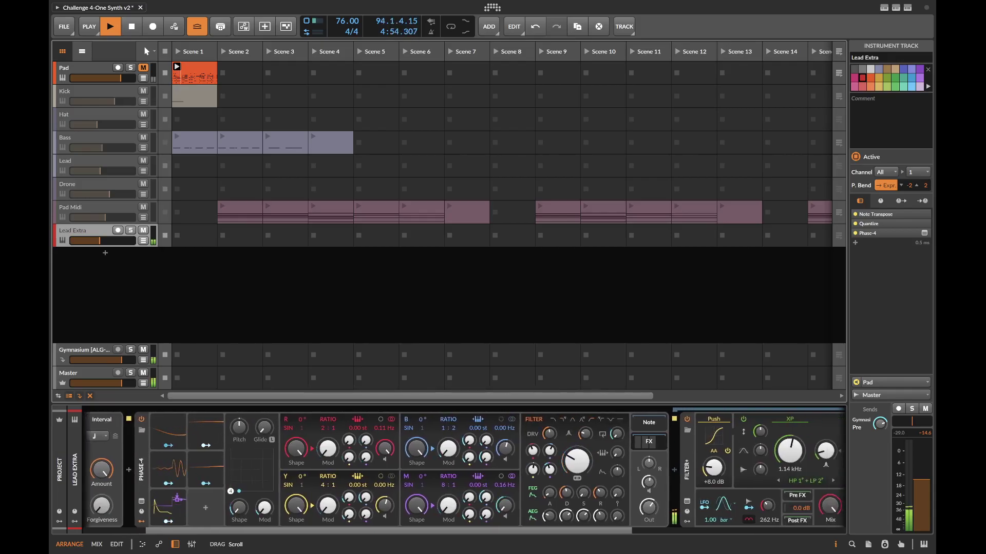
drag(388, 532, 352, 532)
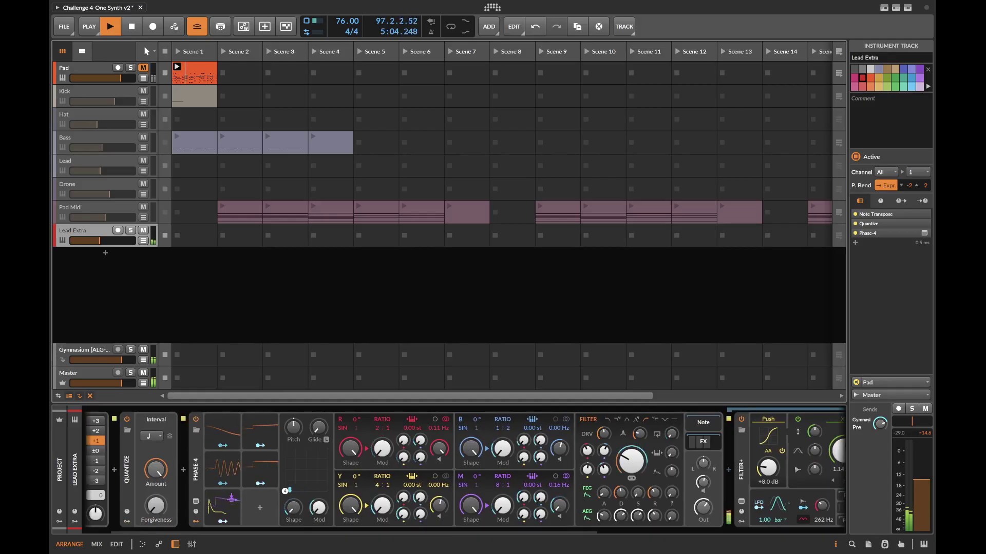
scroll(355, 531, right, 3)
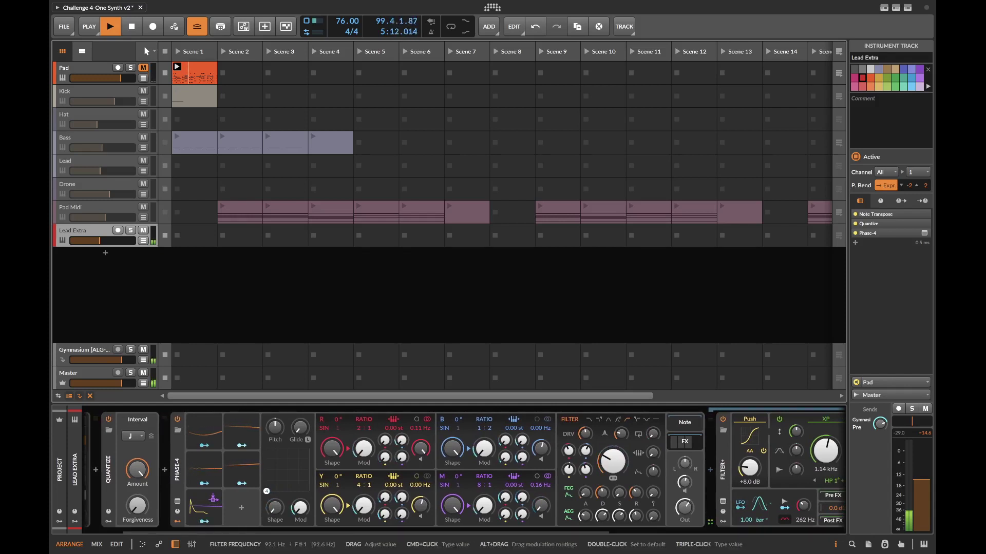
scroll(464, 470, right, 4)
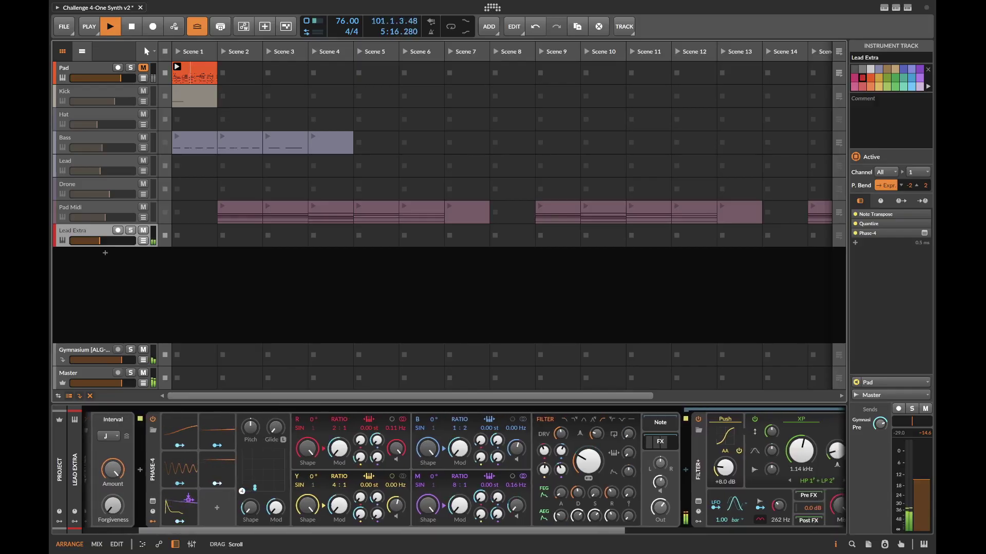
Step: Examine the Filter+, Mid-Side Split and Compressor devices in Lead Extra's FX chain
scroll(464, 469, right, 8)
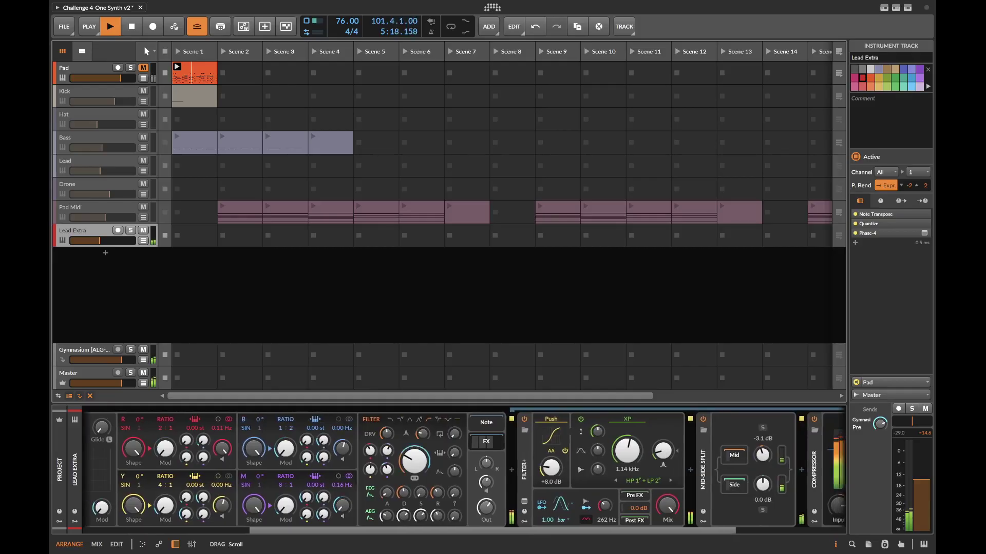
scroll(464, 469, right, 4)
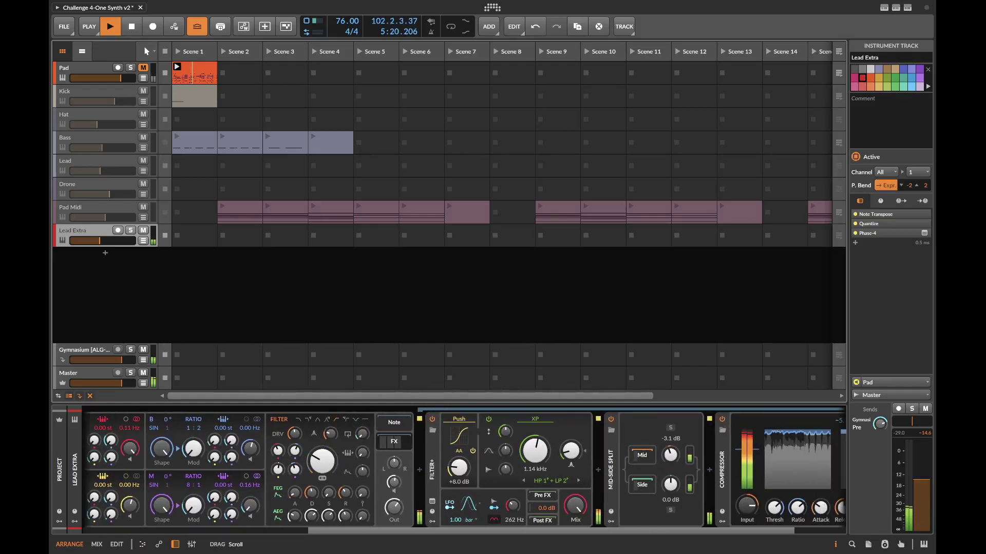
scroll(457, 452, right, 4)
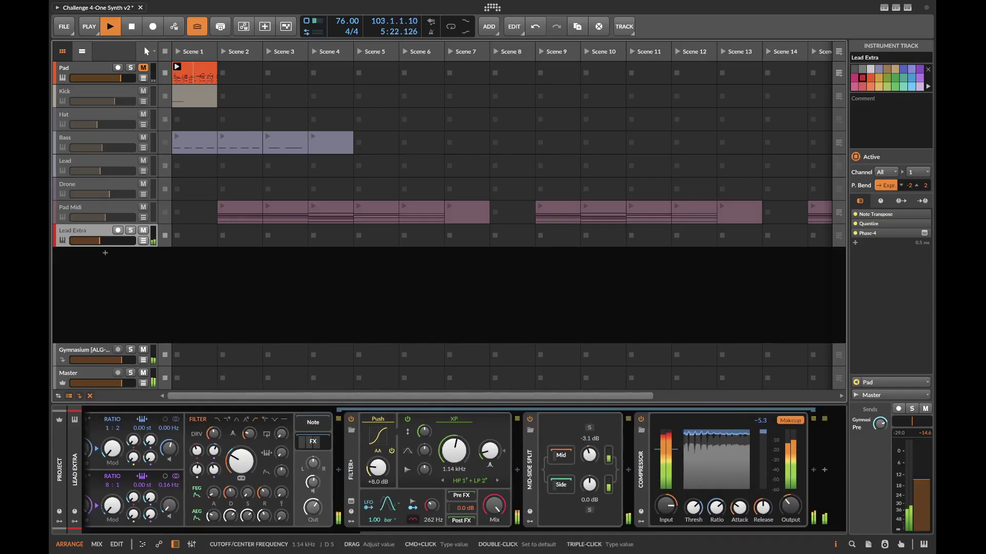
Step: Examine the EQ-5 in Mid-Side Split's Mid chain and the Delay+ in its Side chain, and hide the synth's FX chain
click(560, 456)
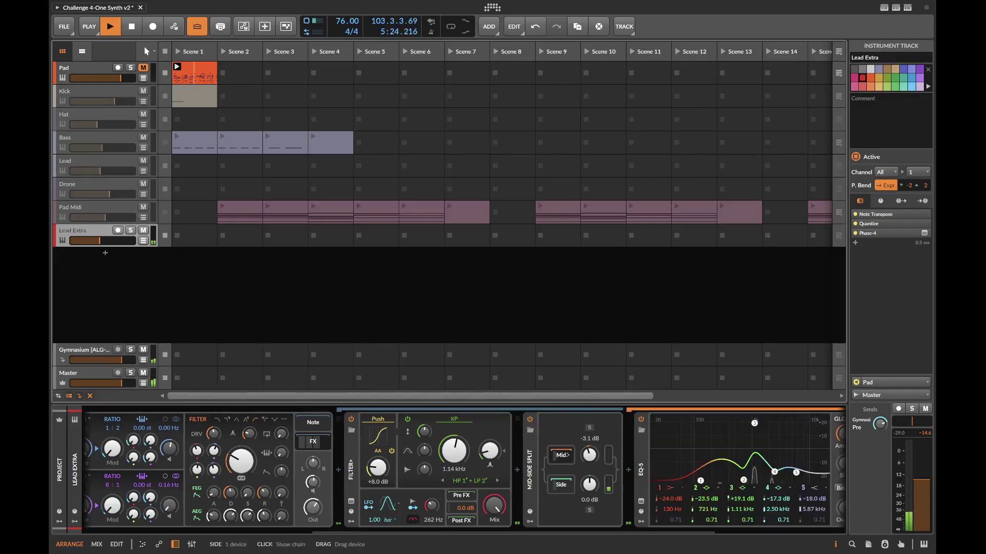
scroll(463, 530, right, 4)
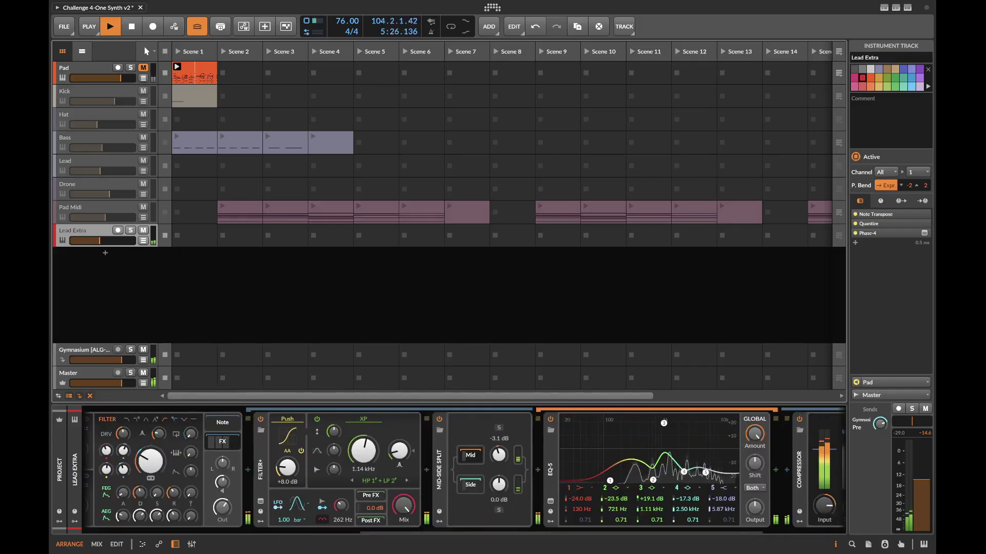
click(471, 485)
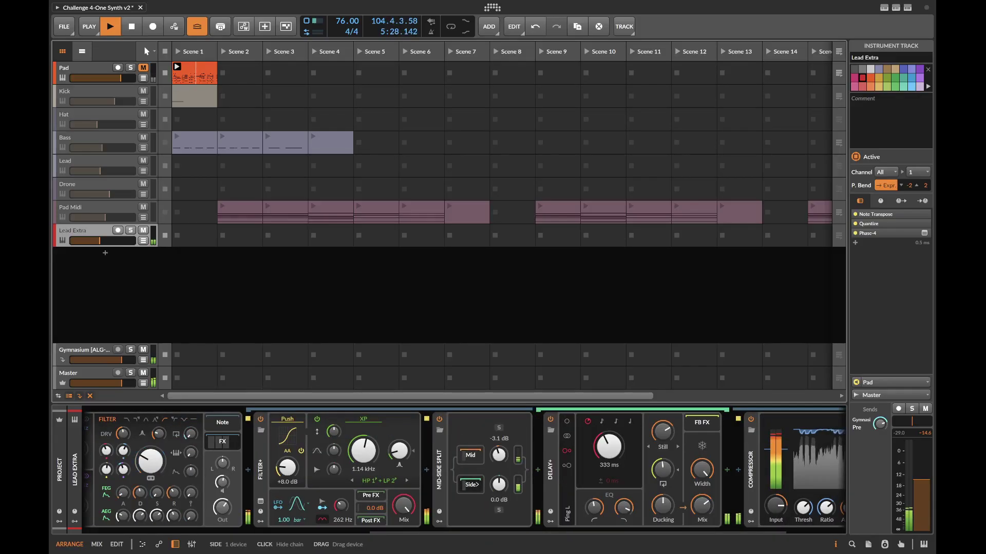
click(470, 456)
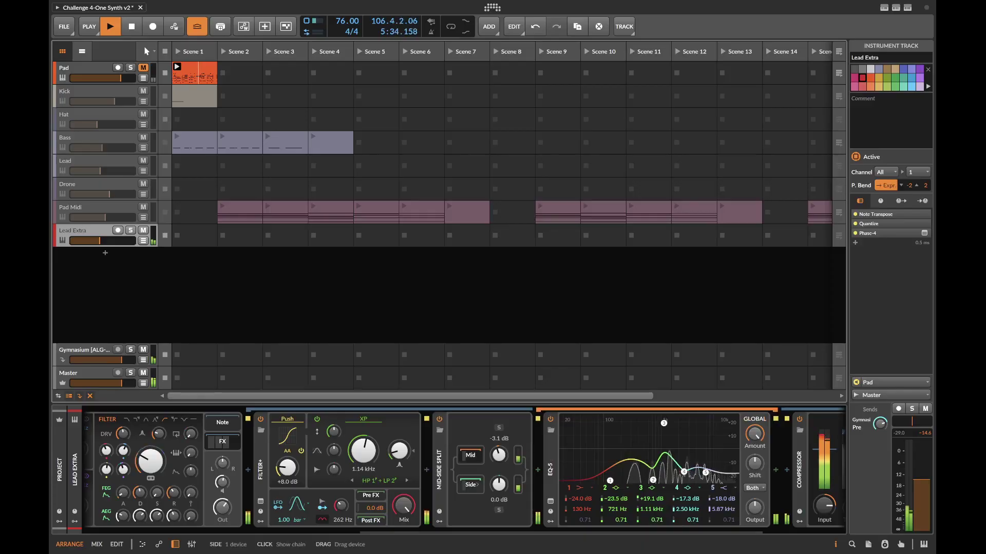
click(470, 485)
drag(398, 531, 443, 531)
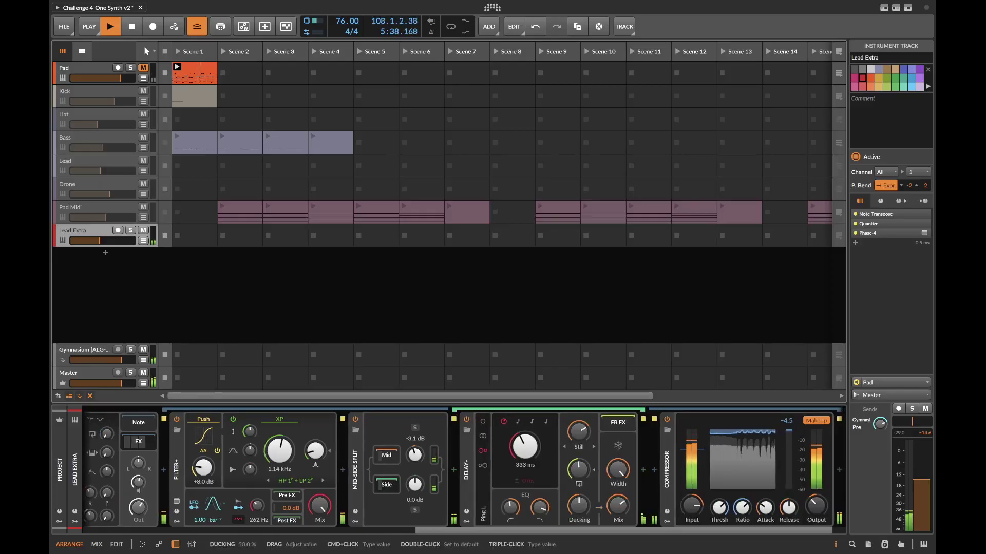
drag(444, 532, 111, 532)
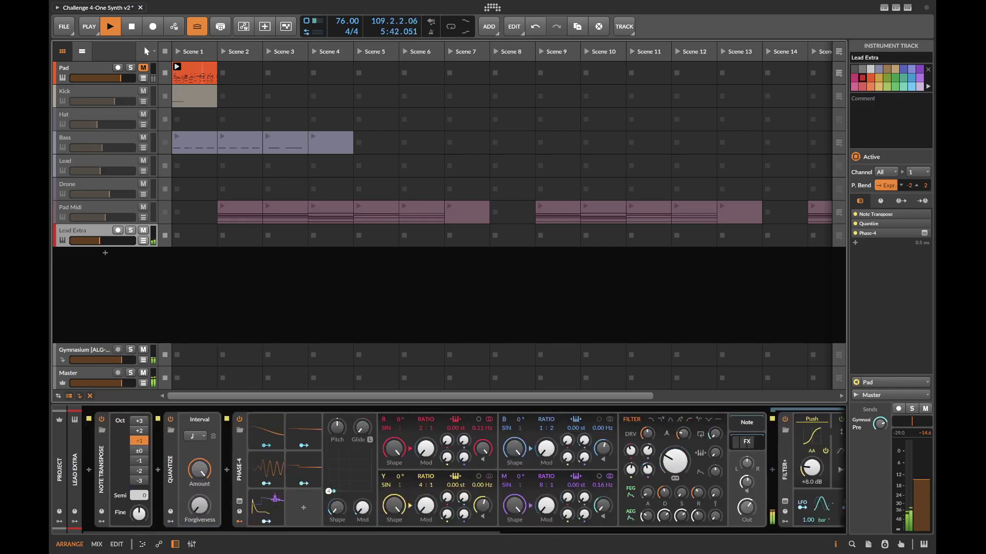
click(746, 442)
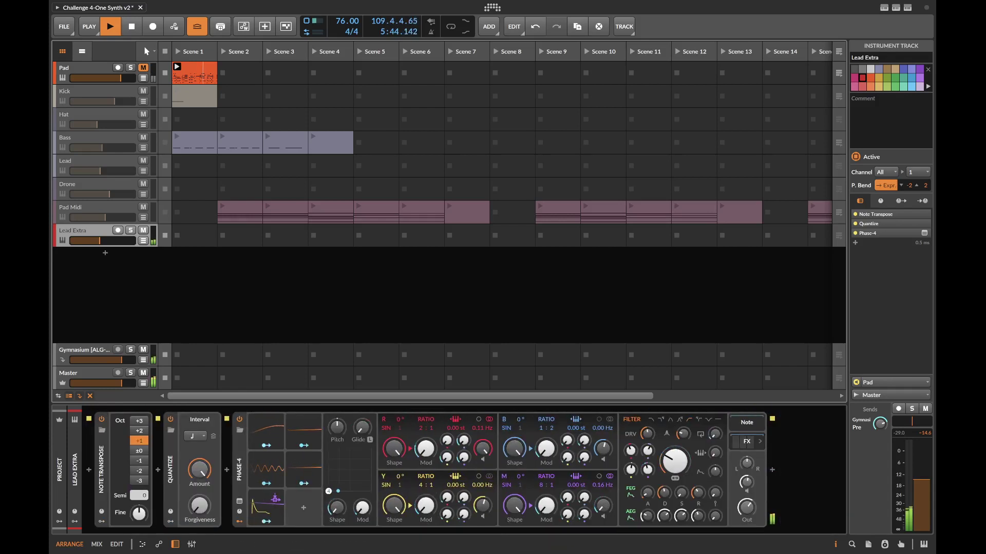
Step: Examine the Gymnasium FX track's devices and the Master track's EQ+ and Compressor+
click(85, 350)
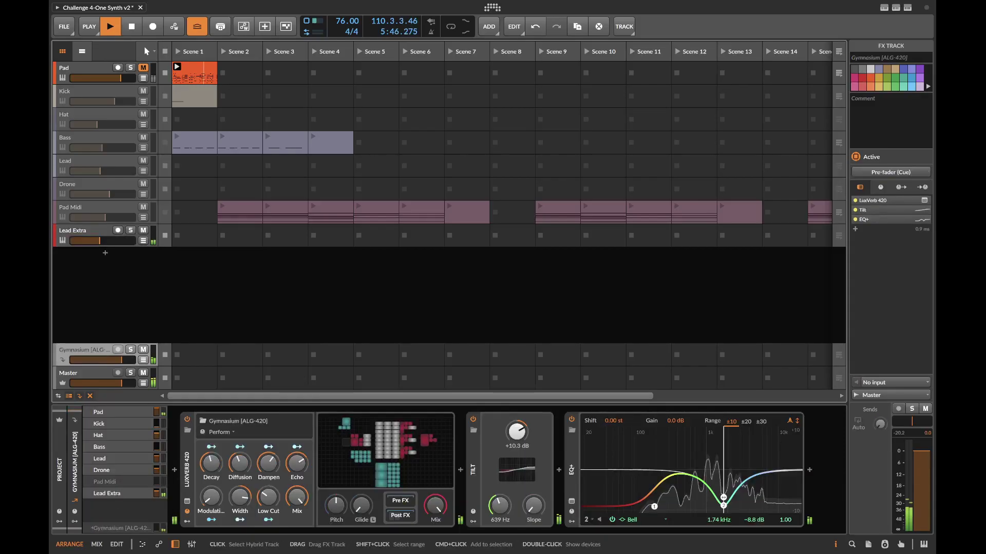
click(82, 375)
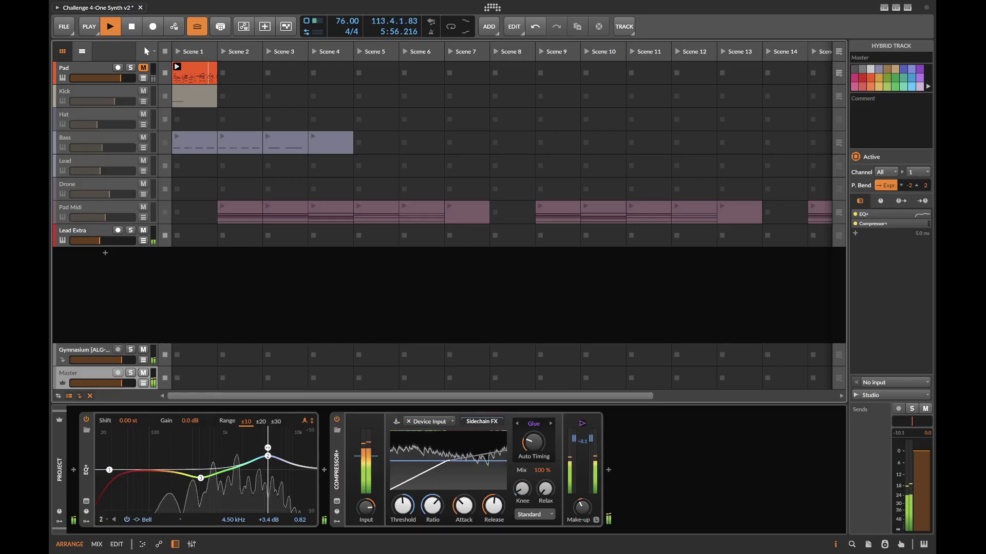
click(652, 442)
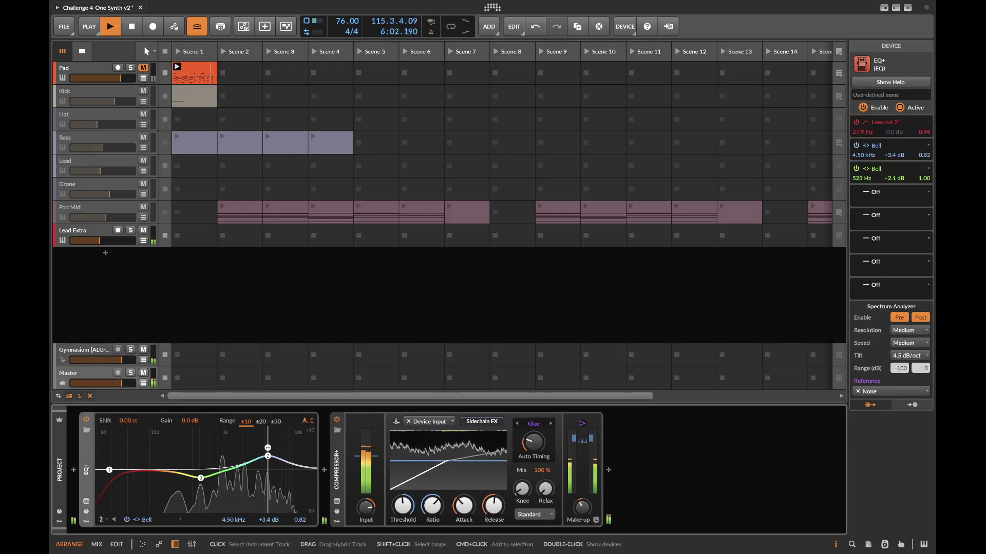
Step: Stop playback and reactivate the Pad Midi and Drone tracks
key(space)
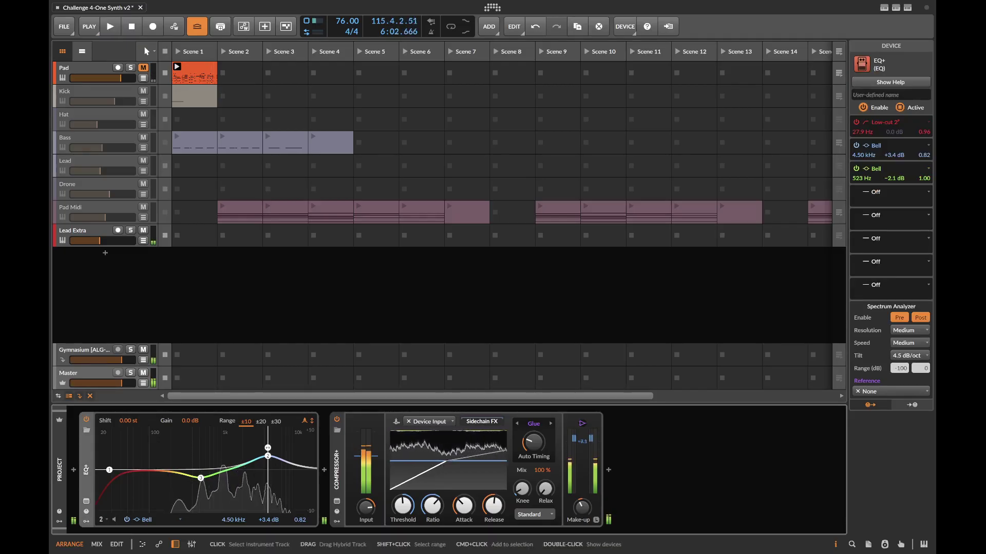
click(88, 208)
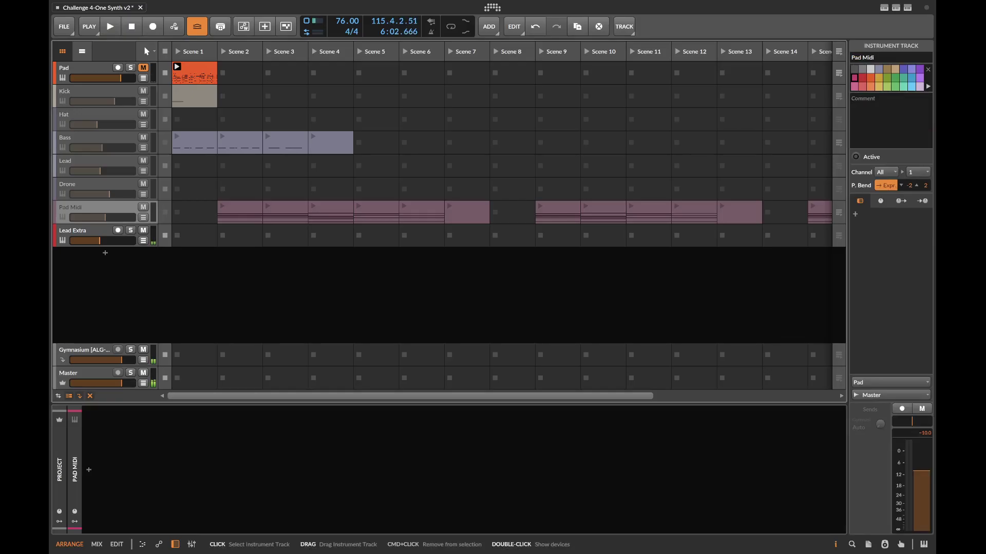
key(alt+a)
click(87, 185)
key(alt+a)
Step: Reactivate the Lead, Bass, Hat and Kick tracks
key(Up)
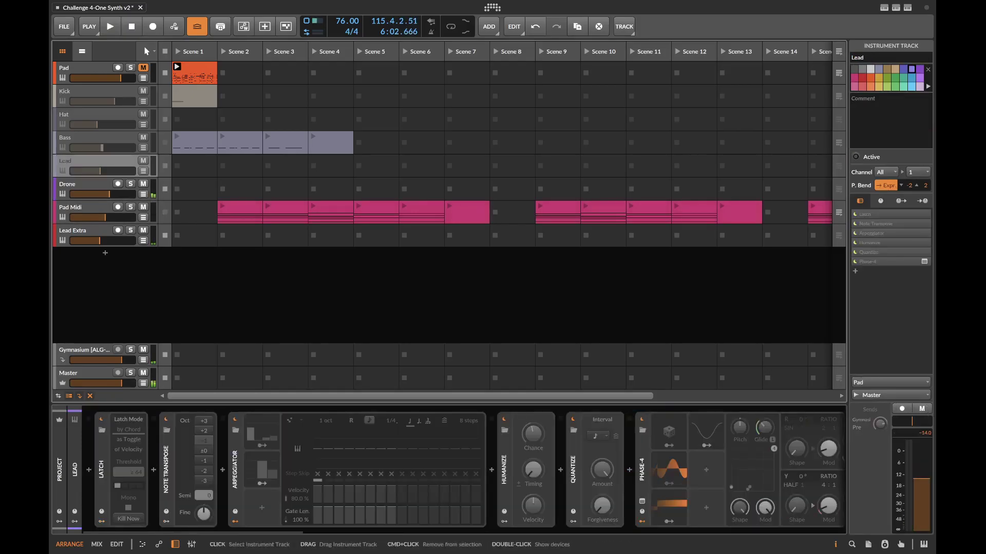
key(alt+a)
key(Up)
key(alt+a)
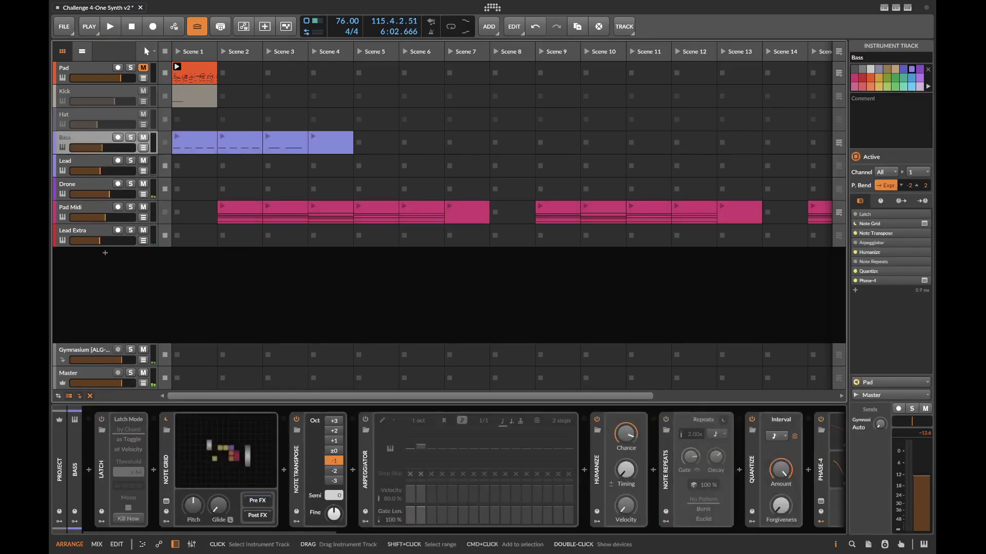
key(Up)
key(alt+a)
key(Up)
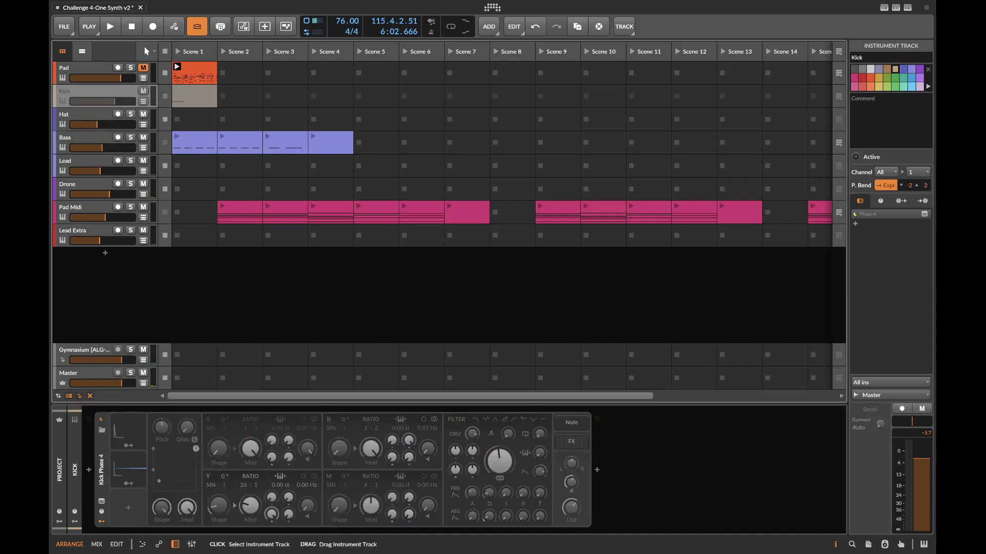
key(alt+a)
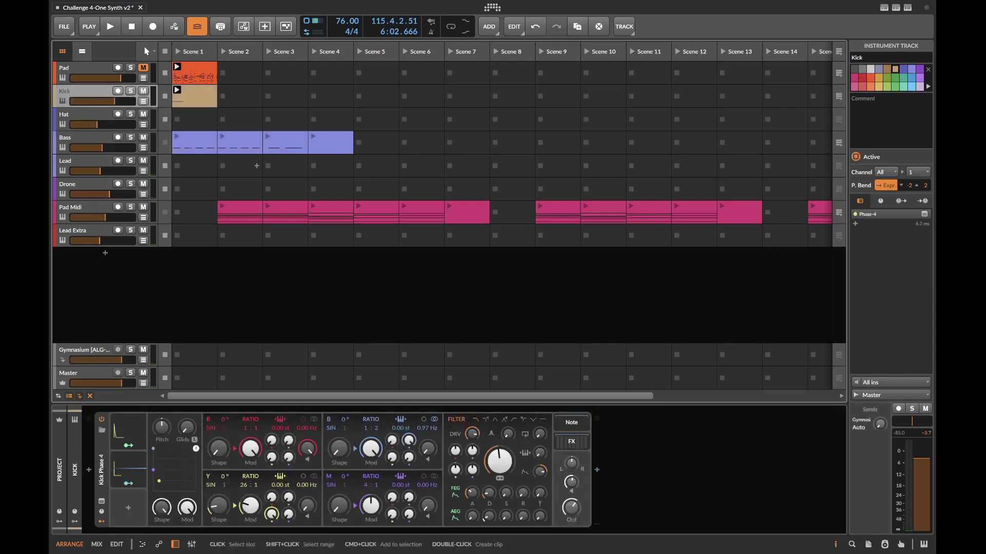